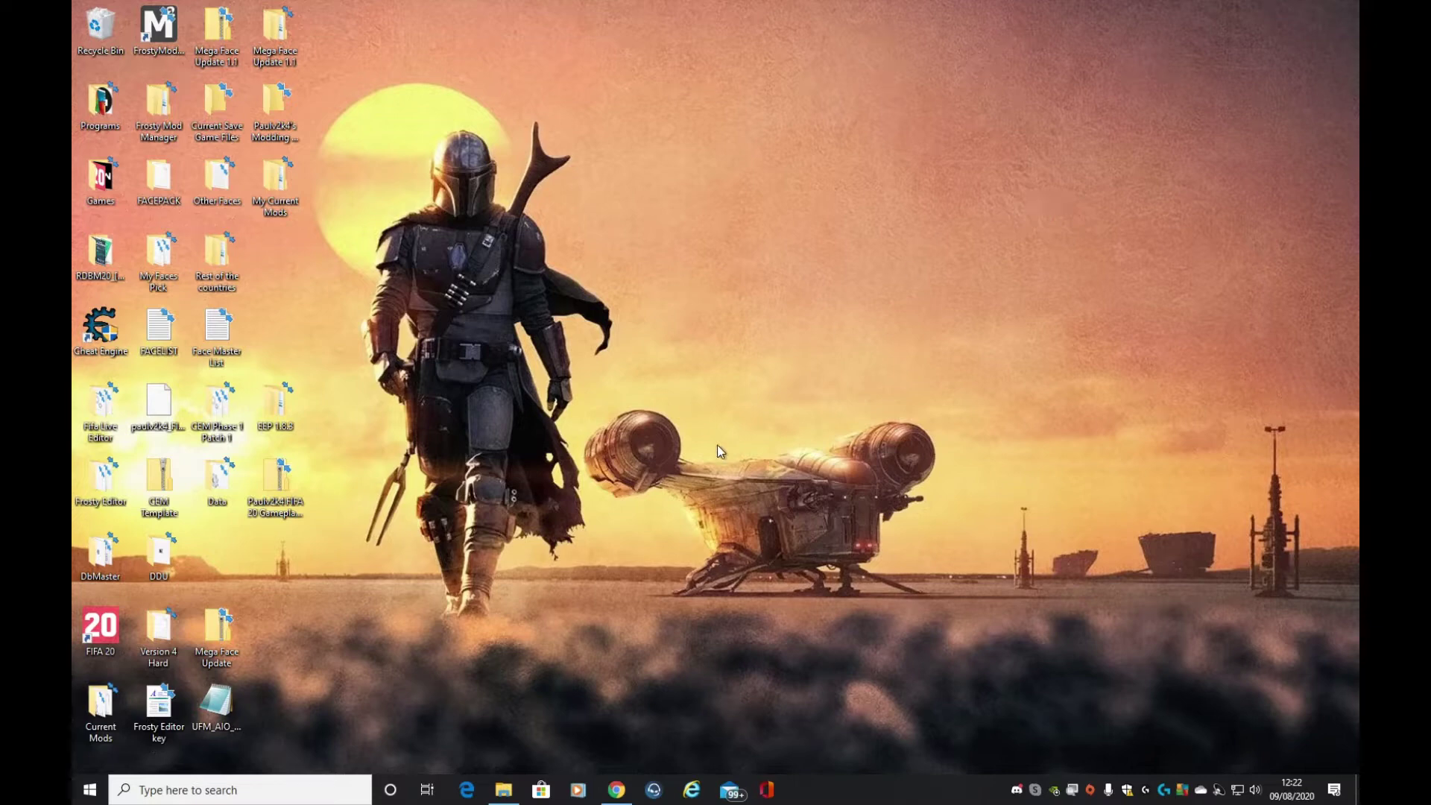
Open the FIFA 20 game folder and delete its ModData folder to the Recycle Bin
left_click(503, 790)
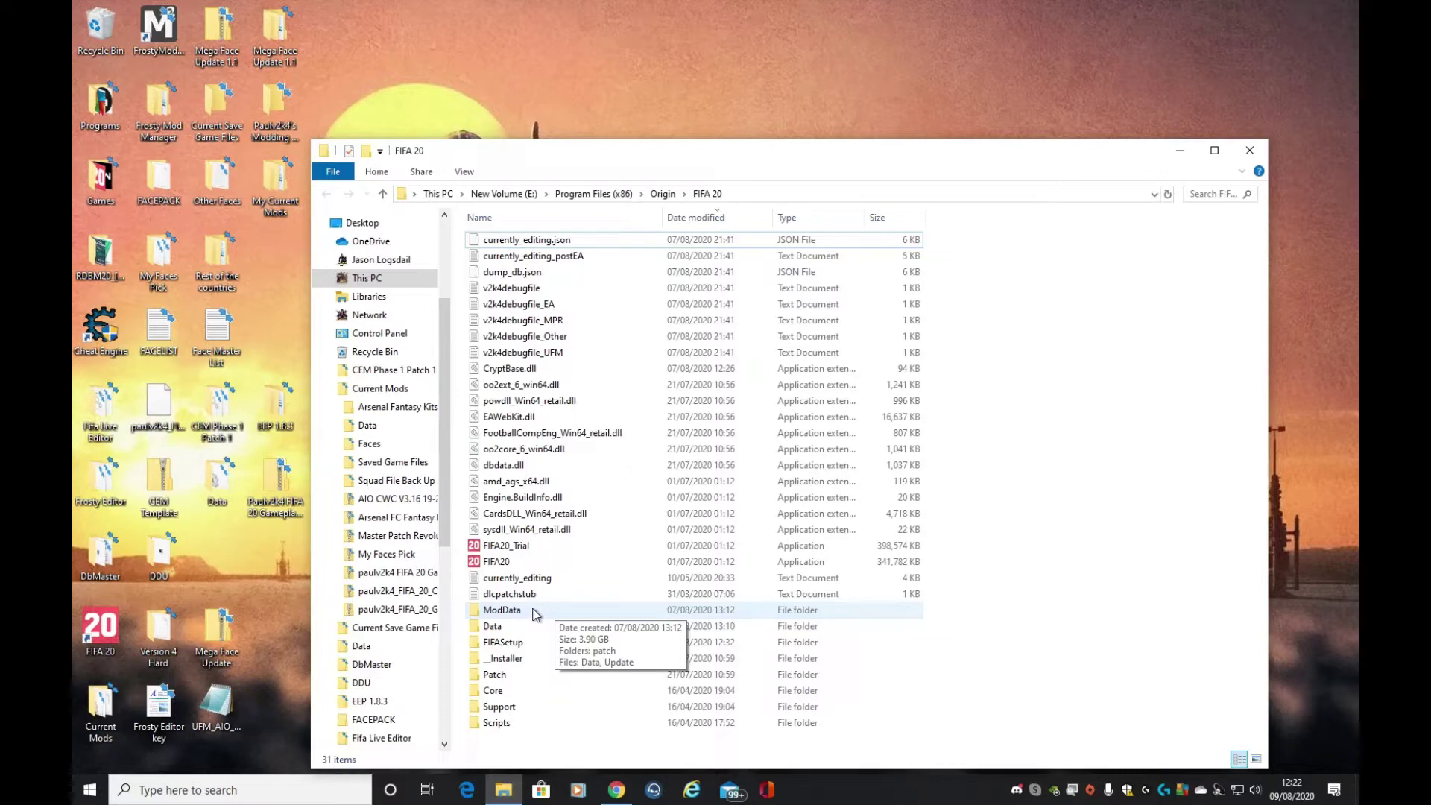
left_click(538, 612)
right_click(539, 612)
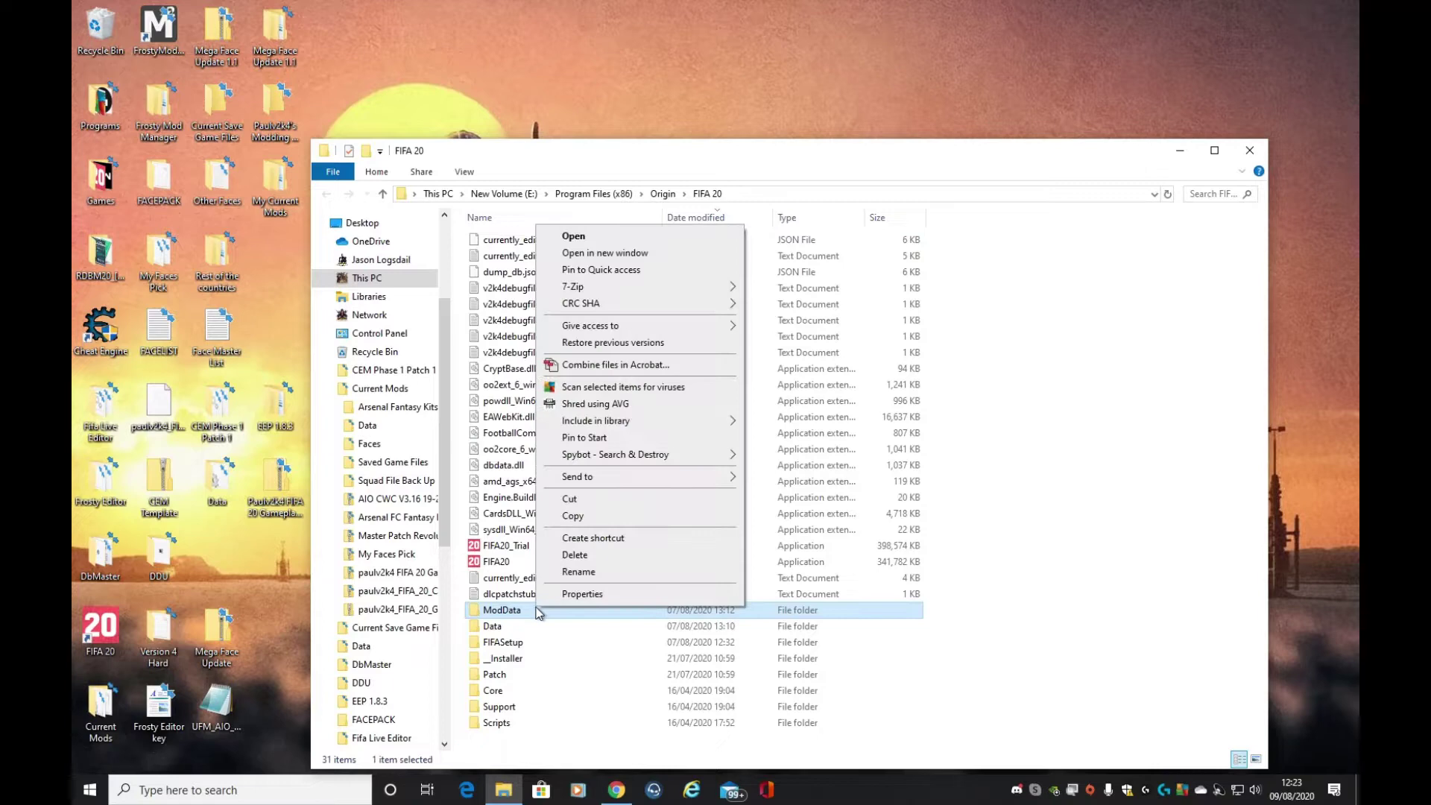
left_click(563, 561)
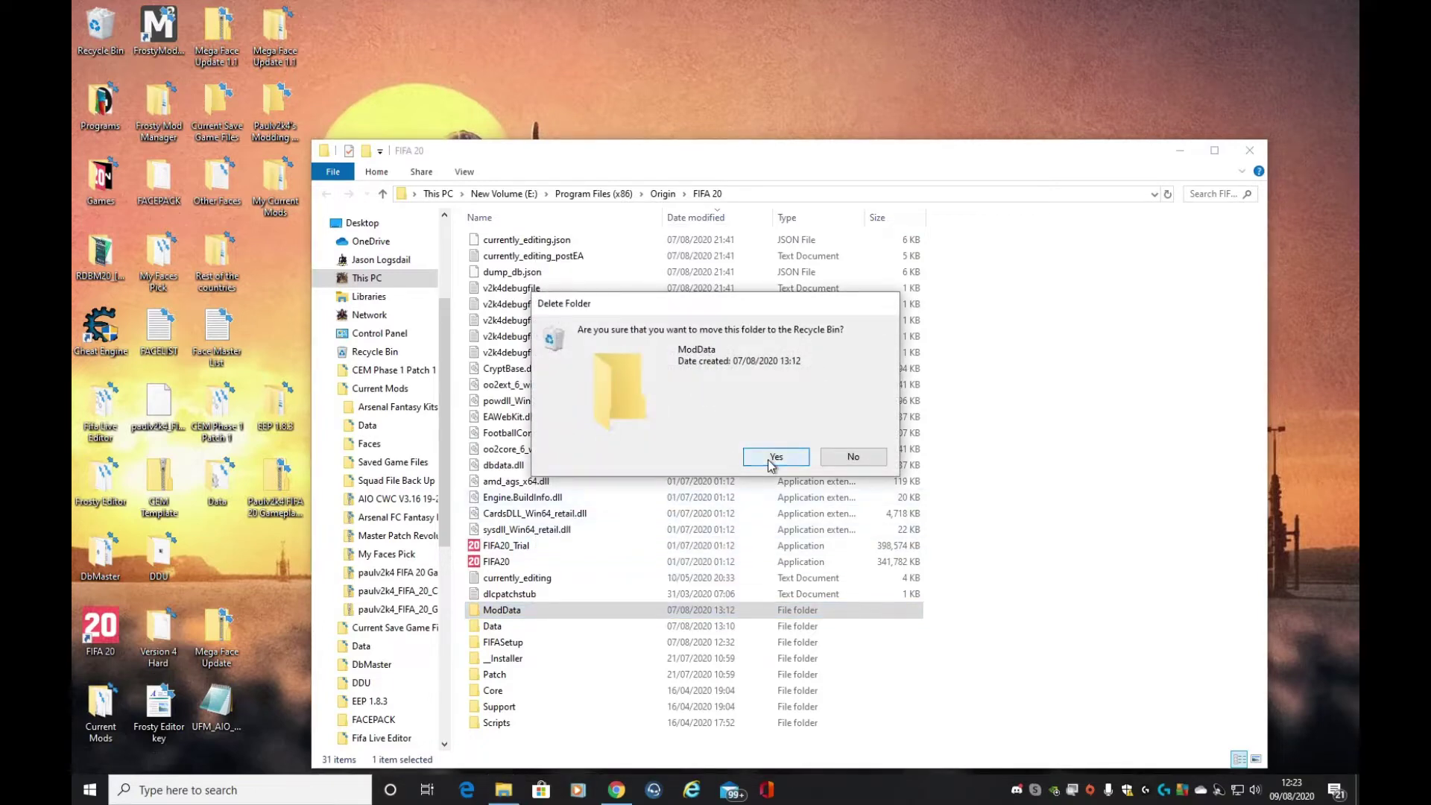
left_click(768, 457)
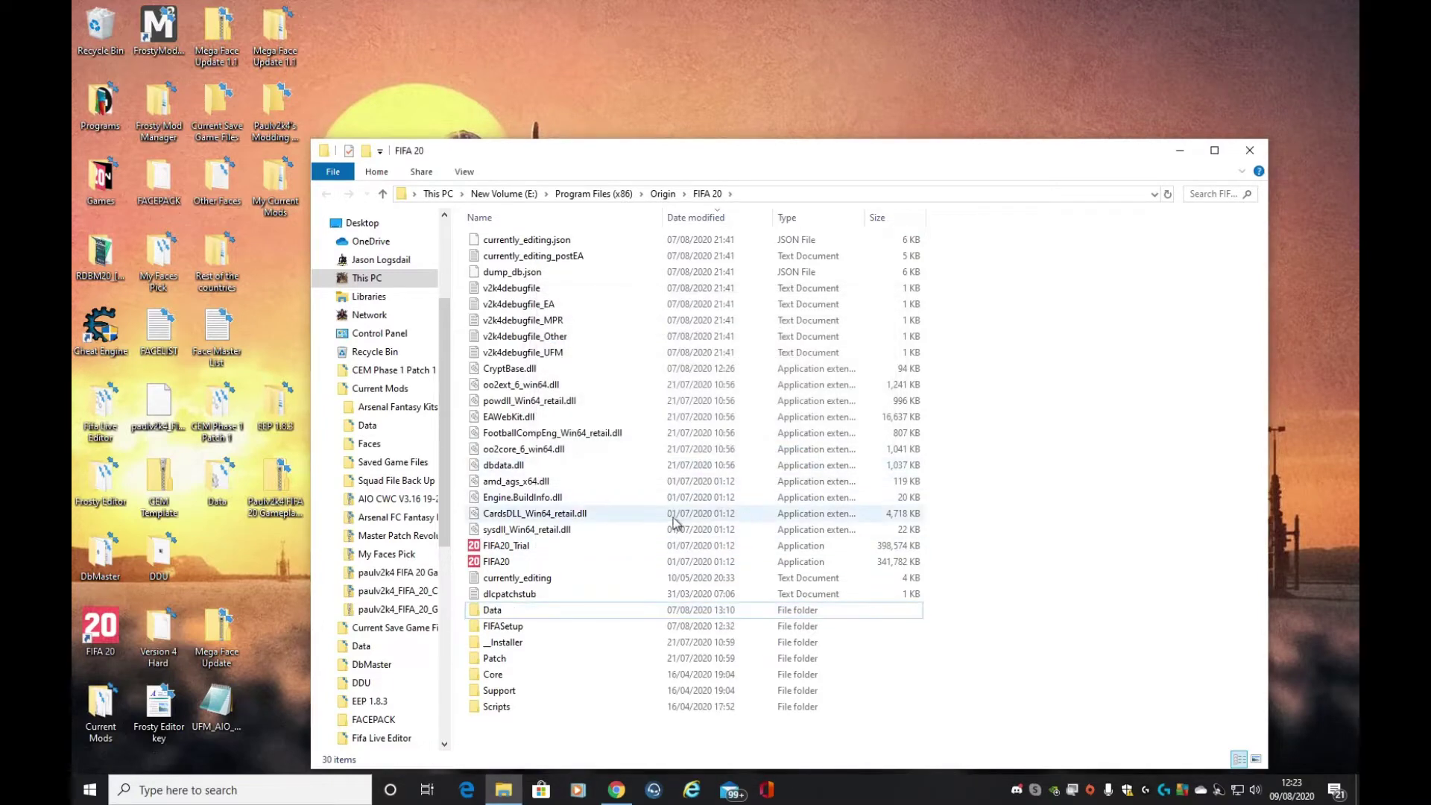
Delete CryptBase.dll from the FIFA 20 game folder
left_click(525, 371)
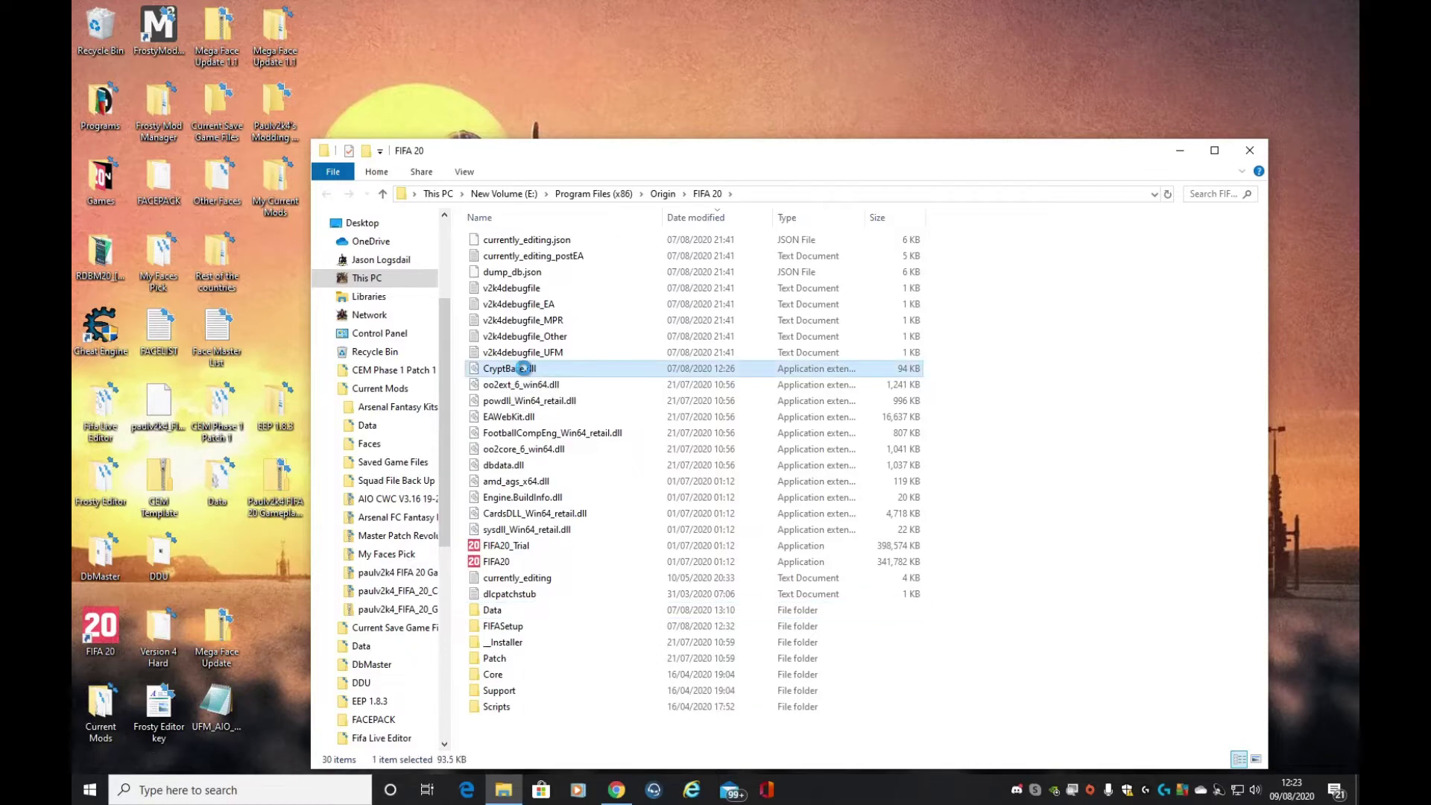
right_click(525, 370)
left_click(573, 665)
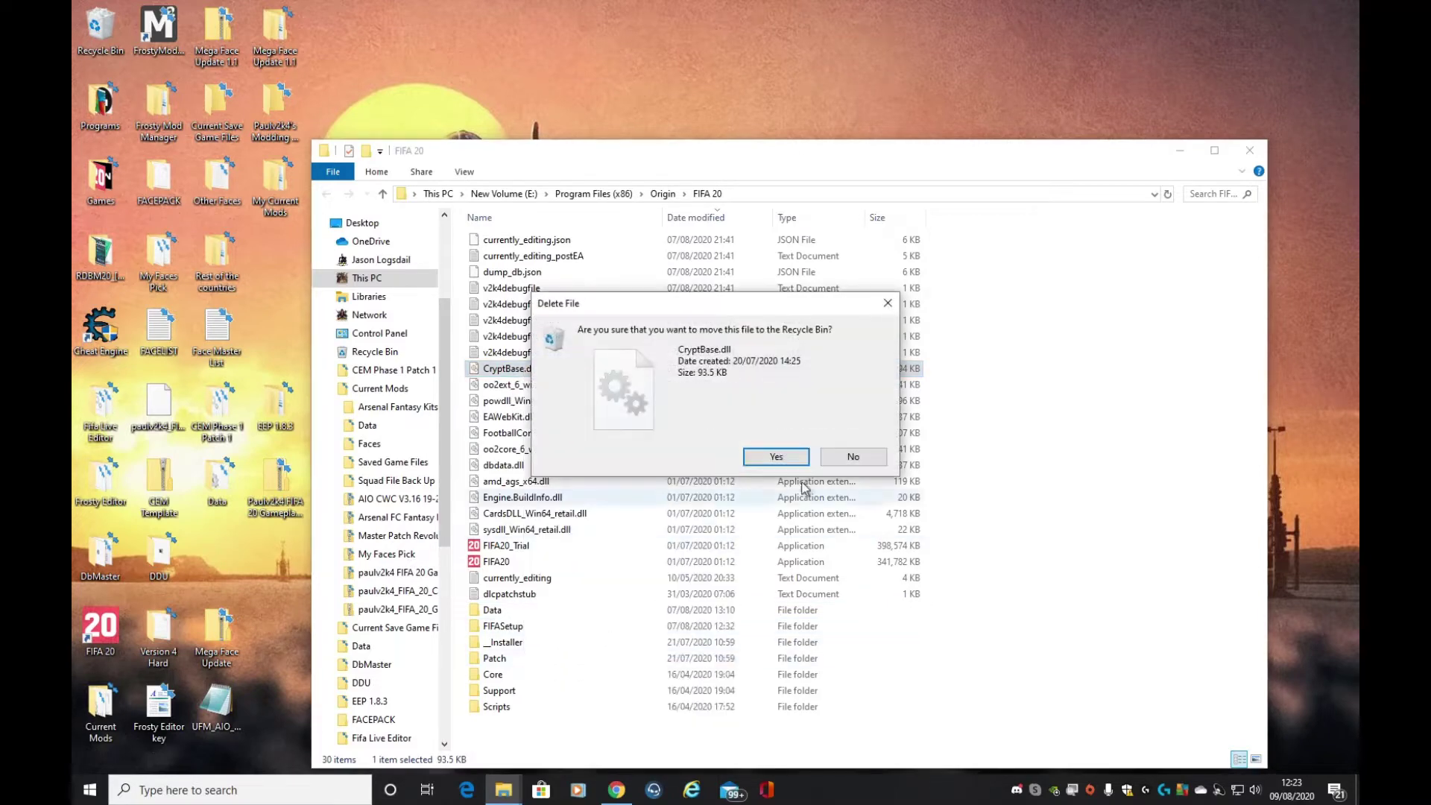
left_click(775, 461)
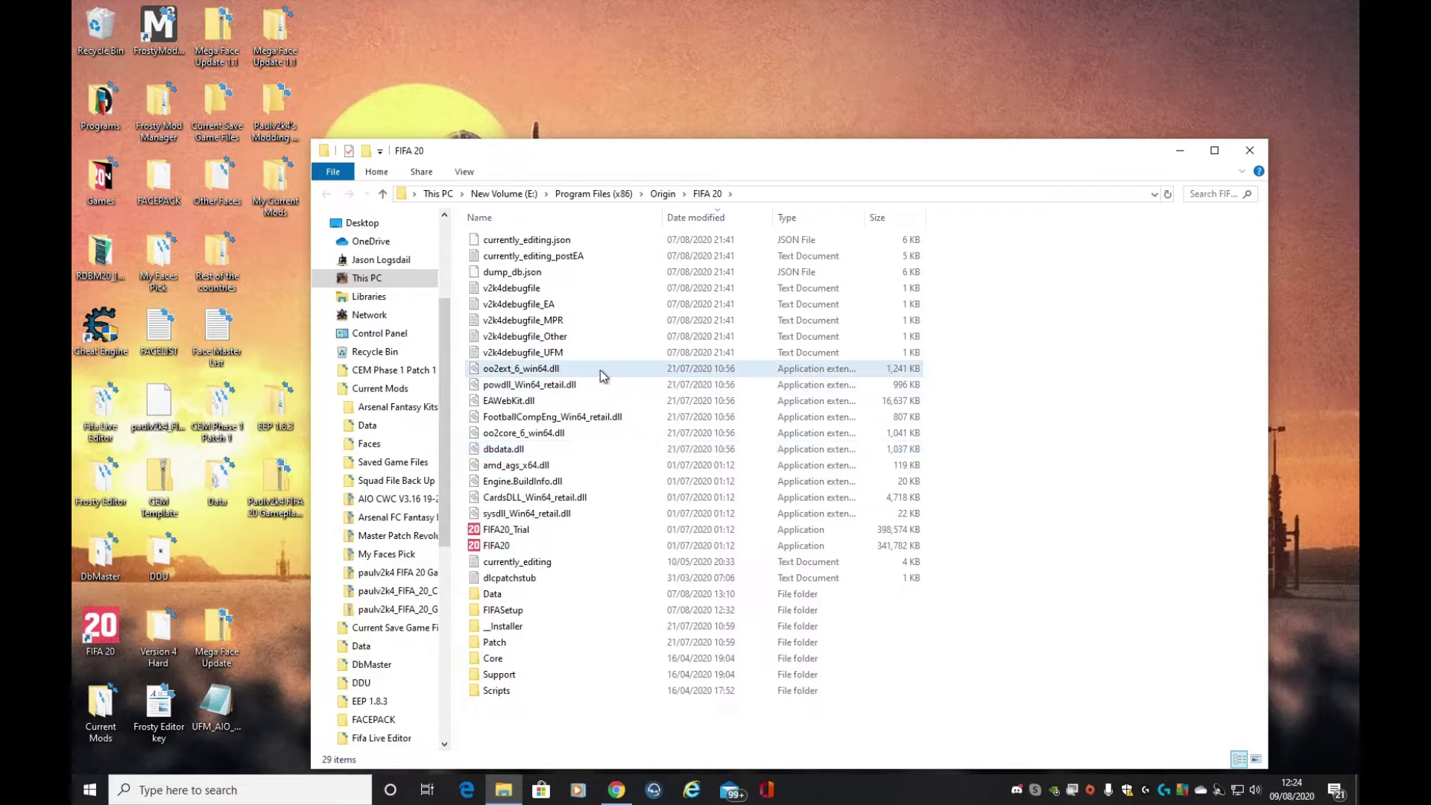
Close the FIFA 20 folder window and run Repair on FIFA 20 from Origin's game library
left_click(1257, 152)
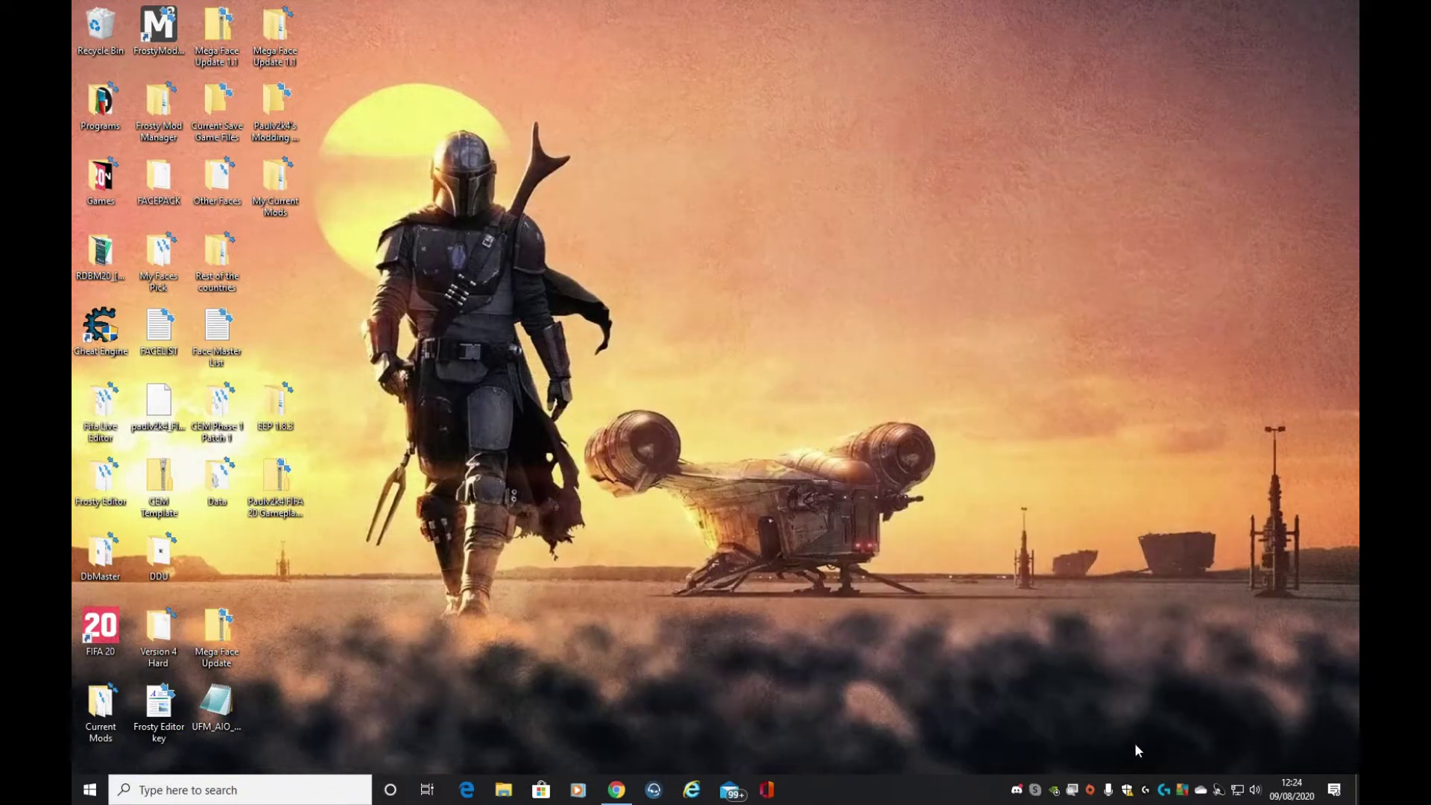
left_click(1089, 792)
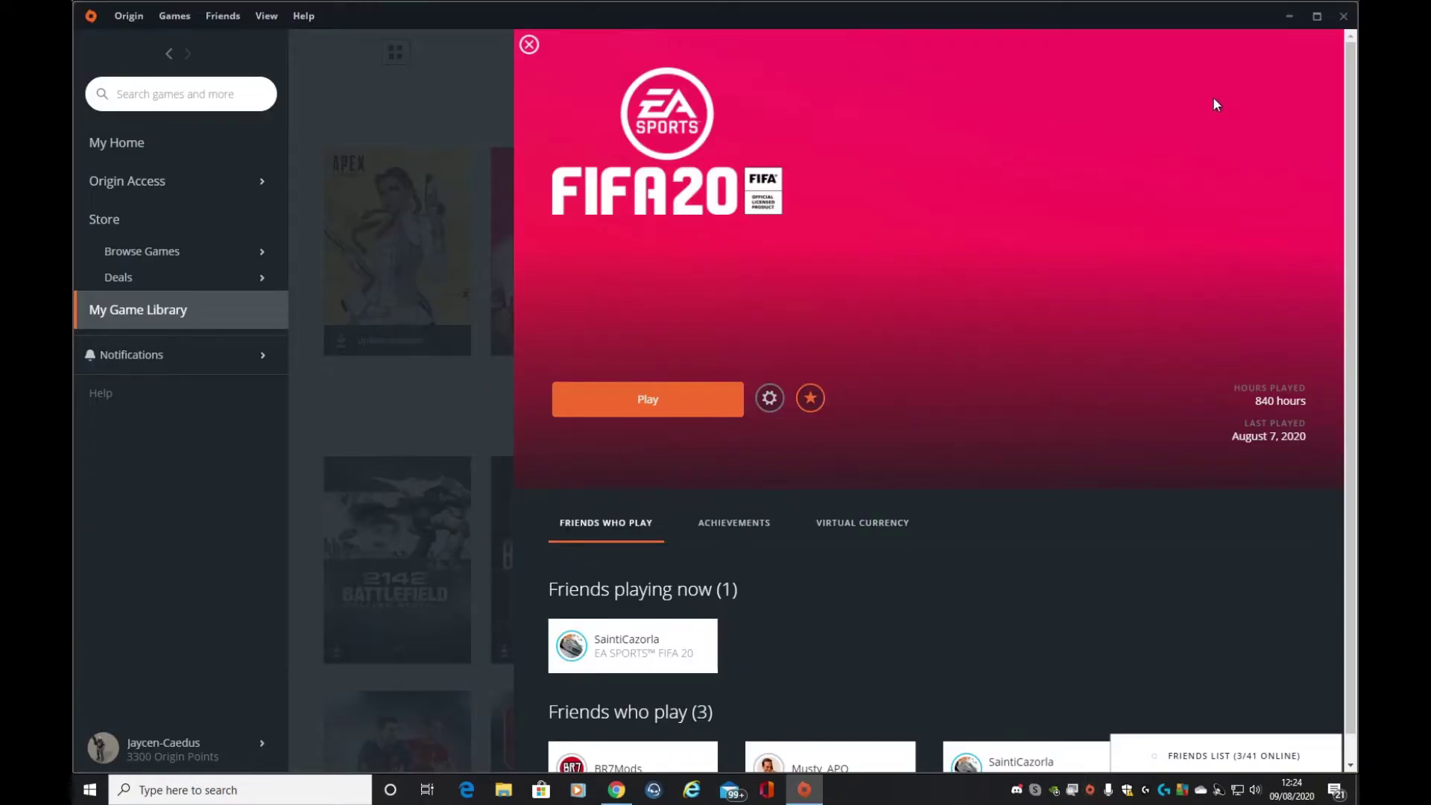
left_click(528, 47)
right_click(566, 271)
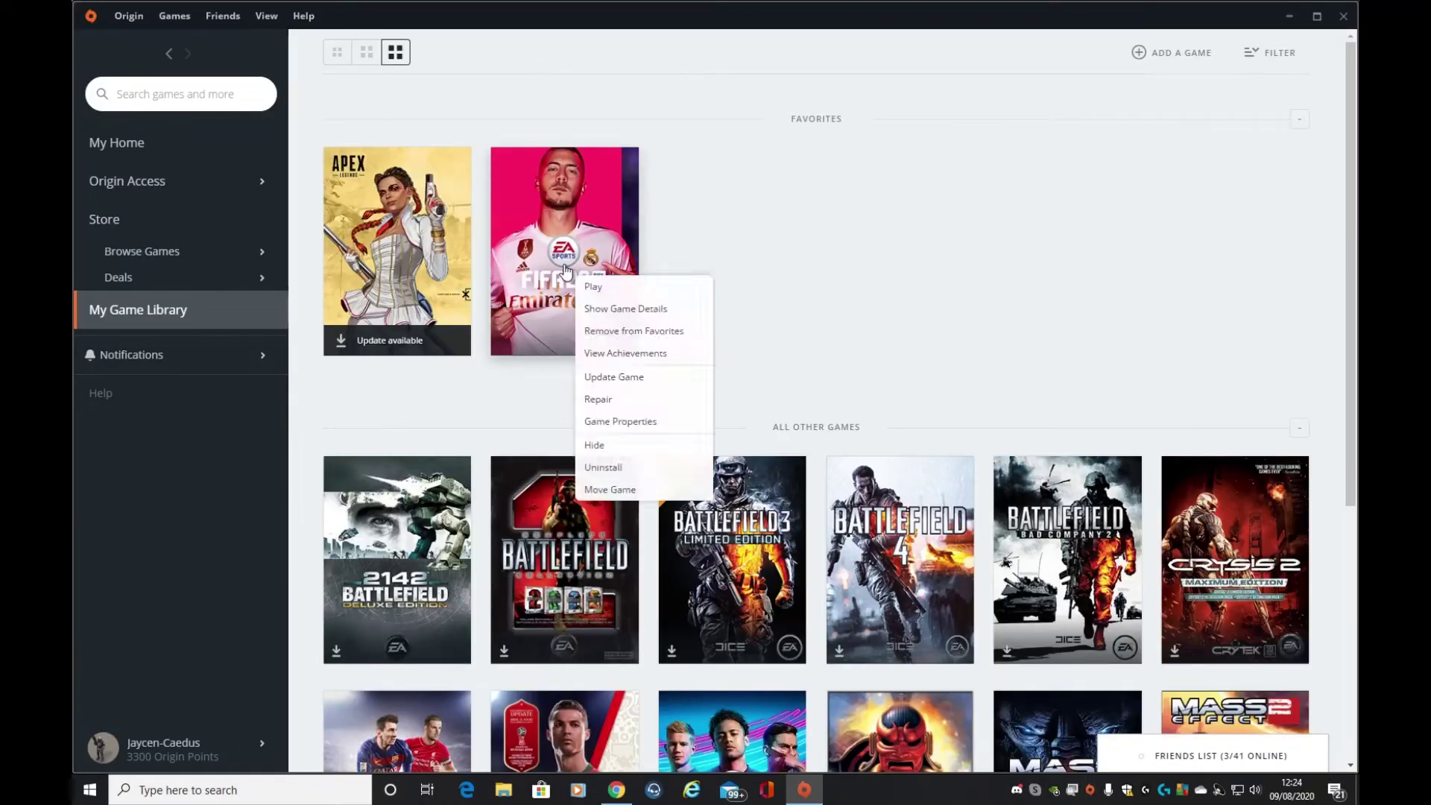
left_click(606, 400)
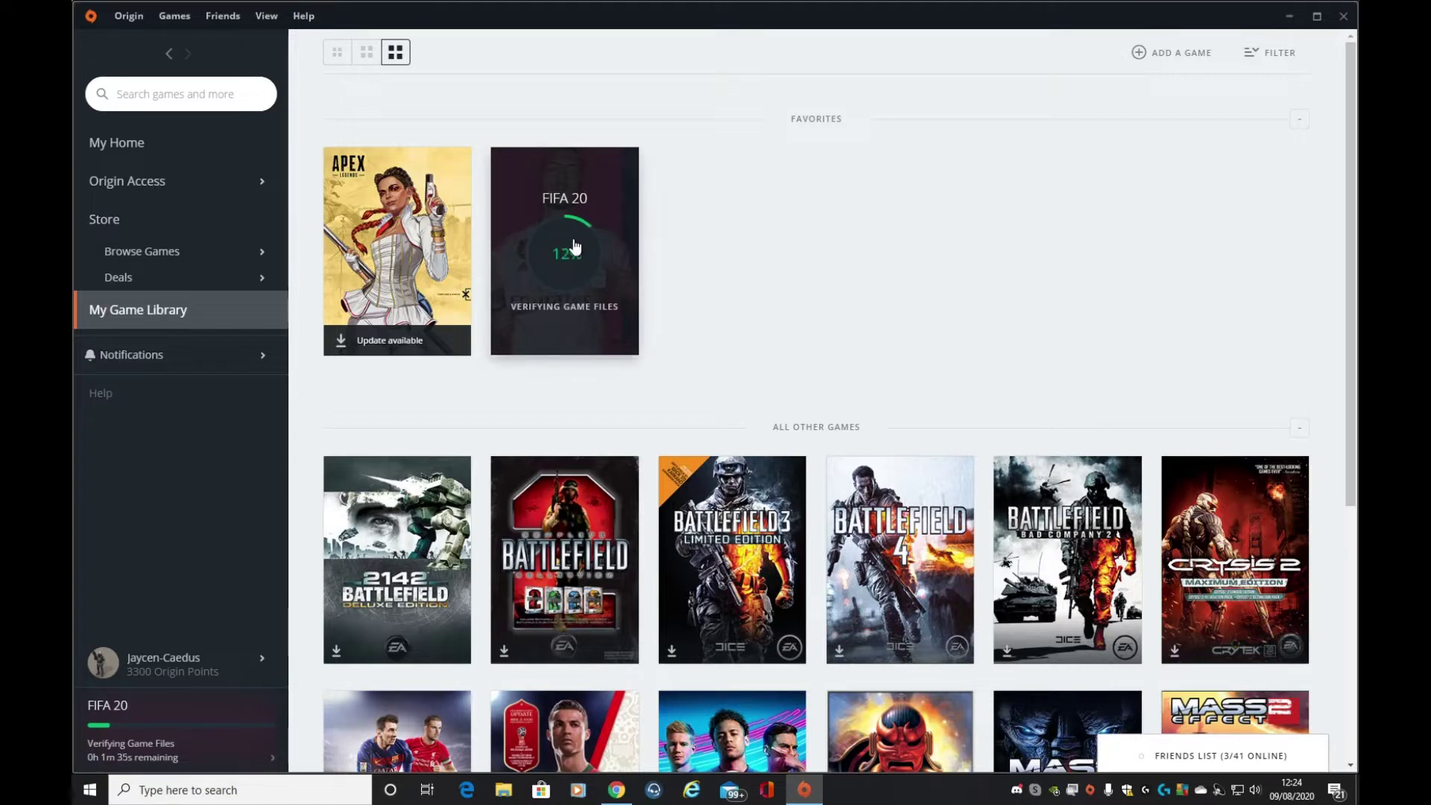
Minimize Origin and open the empty Paulv2k4's Modding Tool - 2020.4 folder from the desktop
left_click(1290, 17)
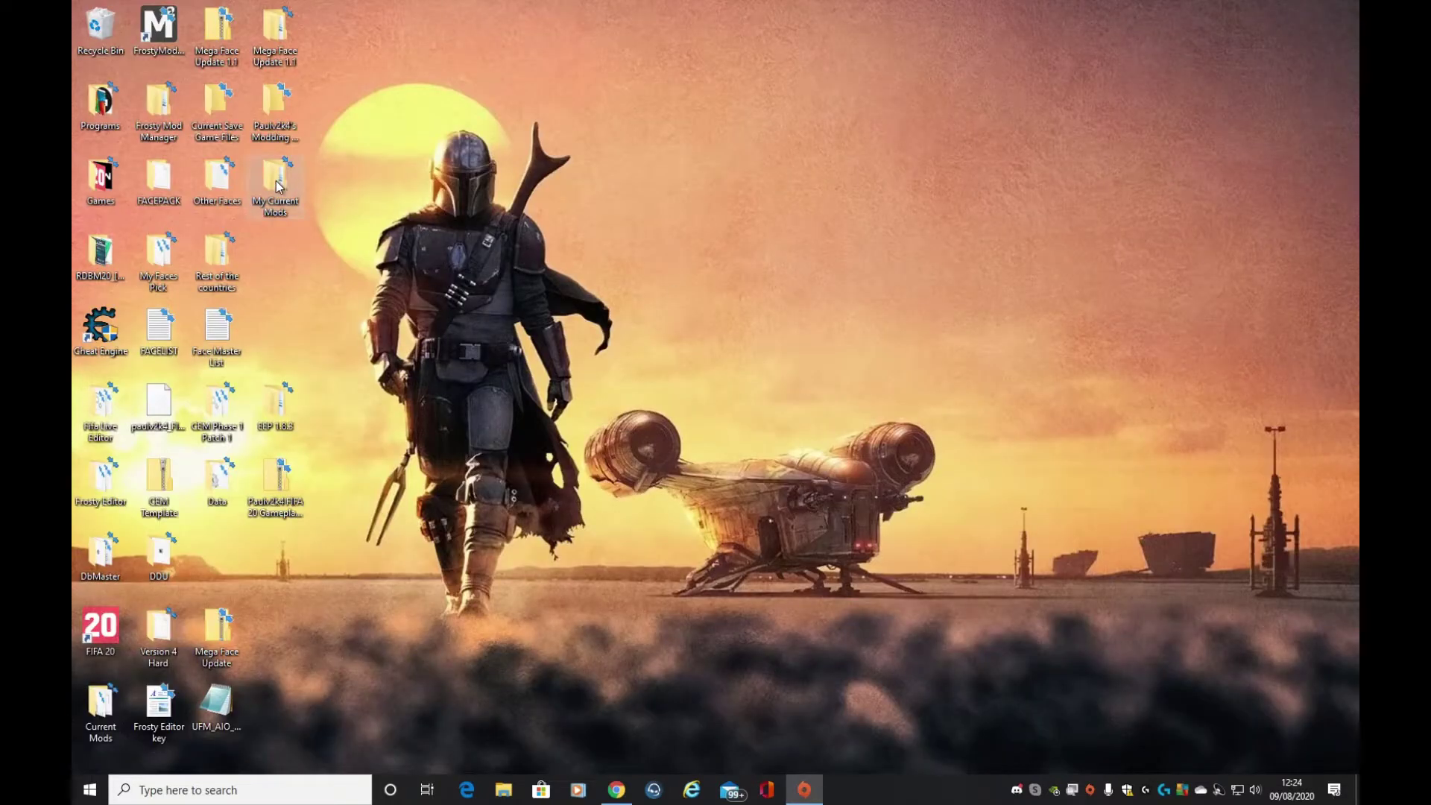
left_click(282, 109)
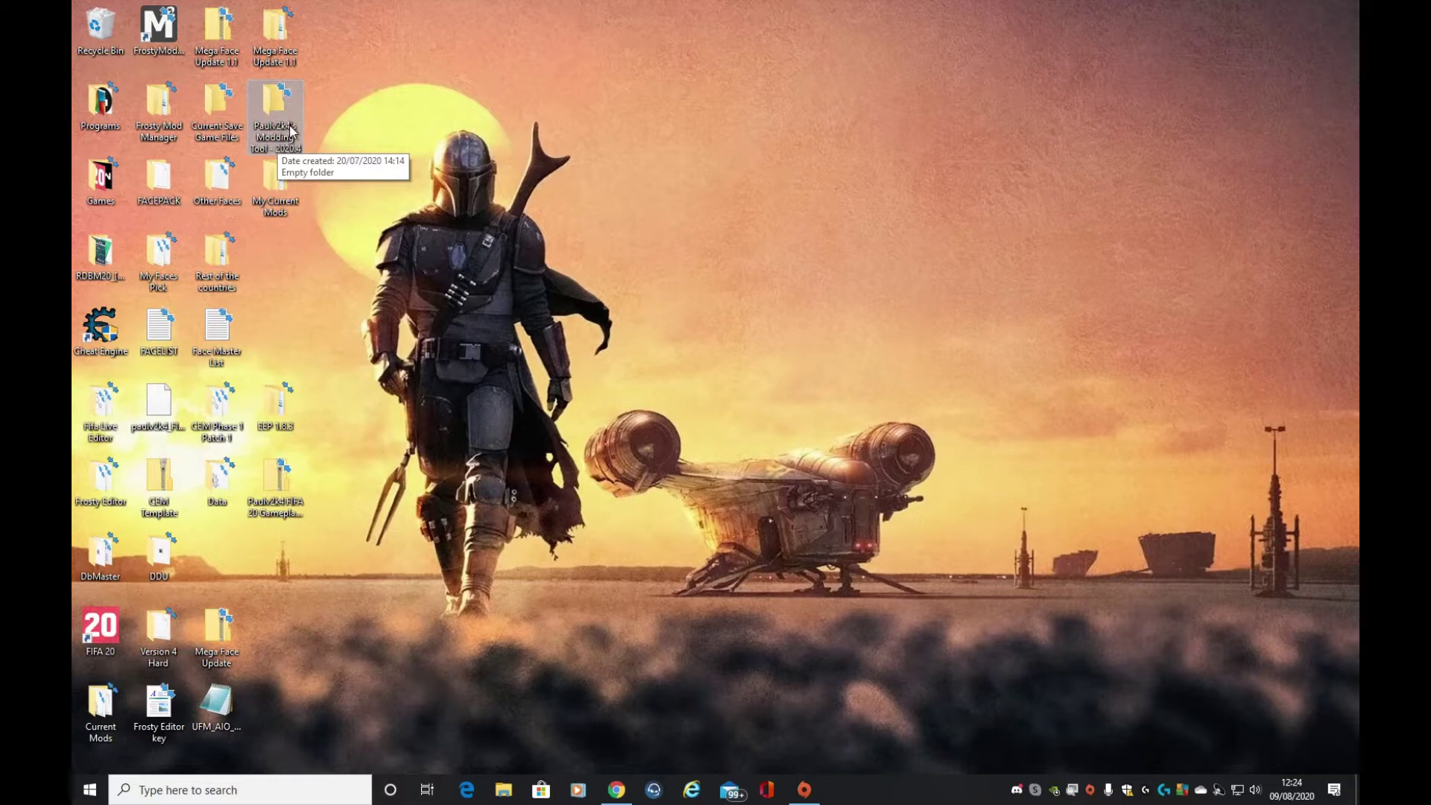
double_click(277, 104)
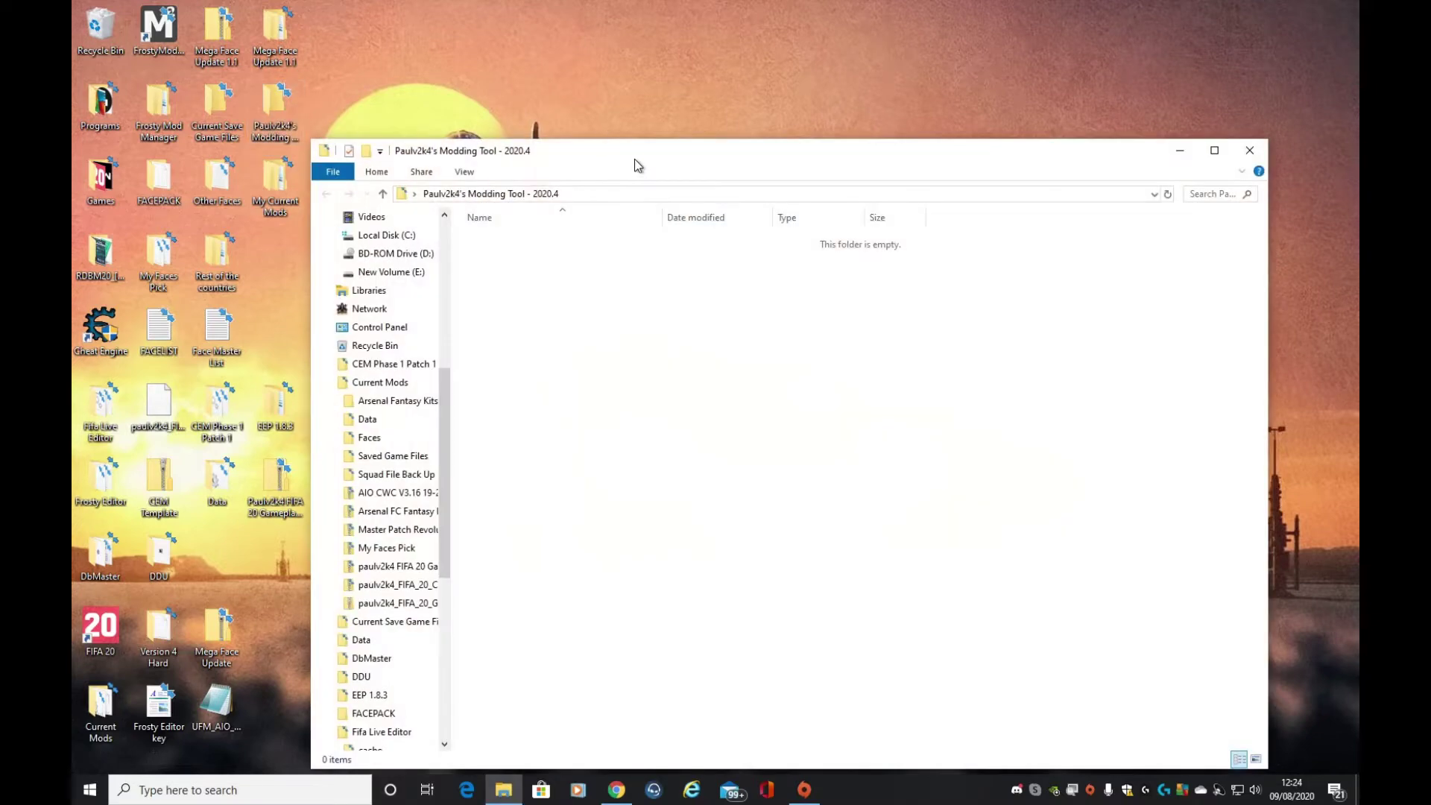
left_click_drag(638, 164, 717, 84)
Copy all 63 files from the Modding Tool Version 2020.4 zip into that folder, then close both windows
double_click(280, 171)
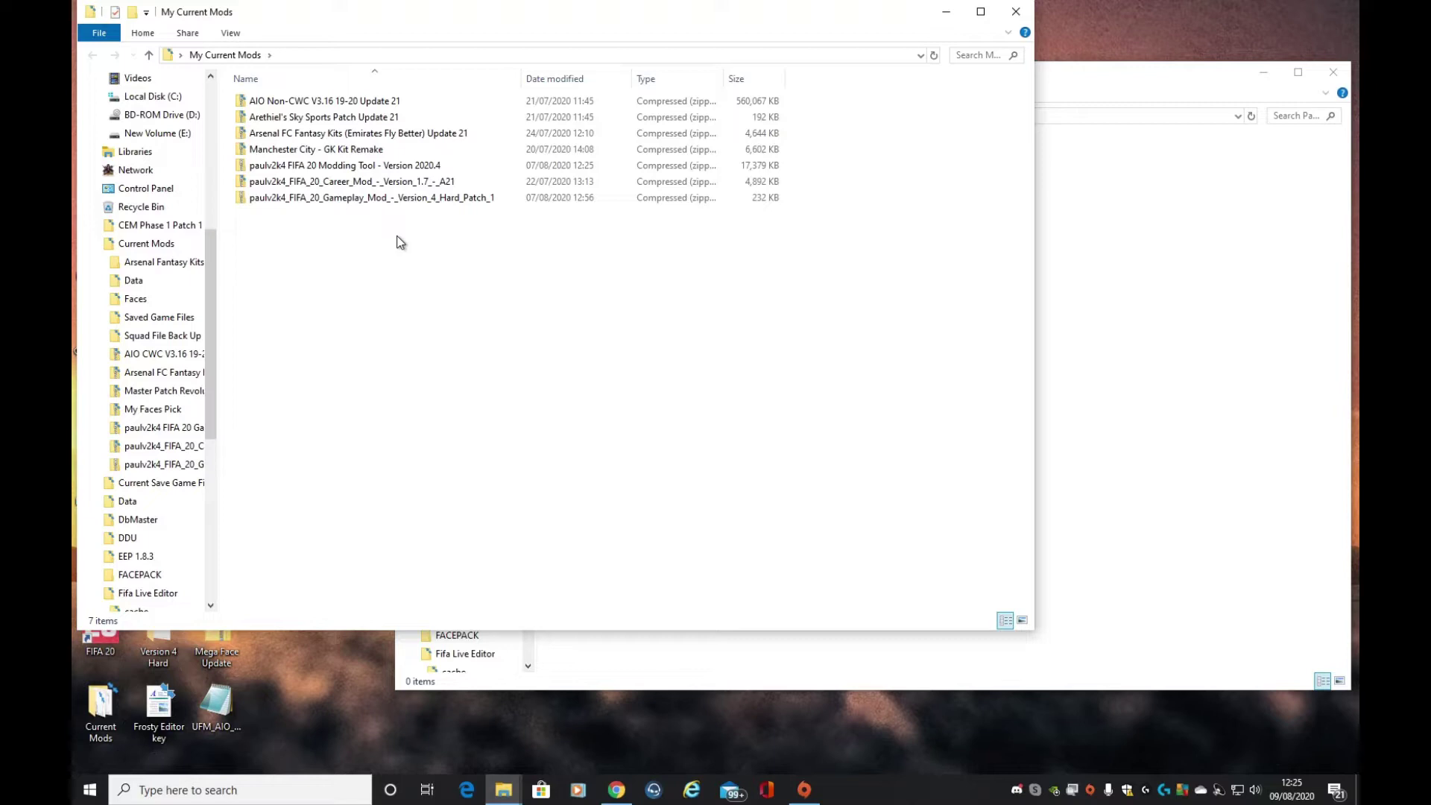
double_click(368, 166)
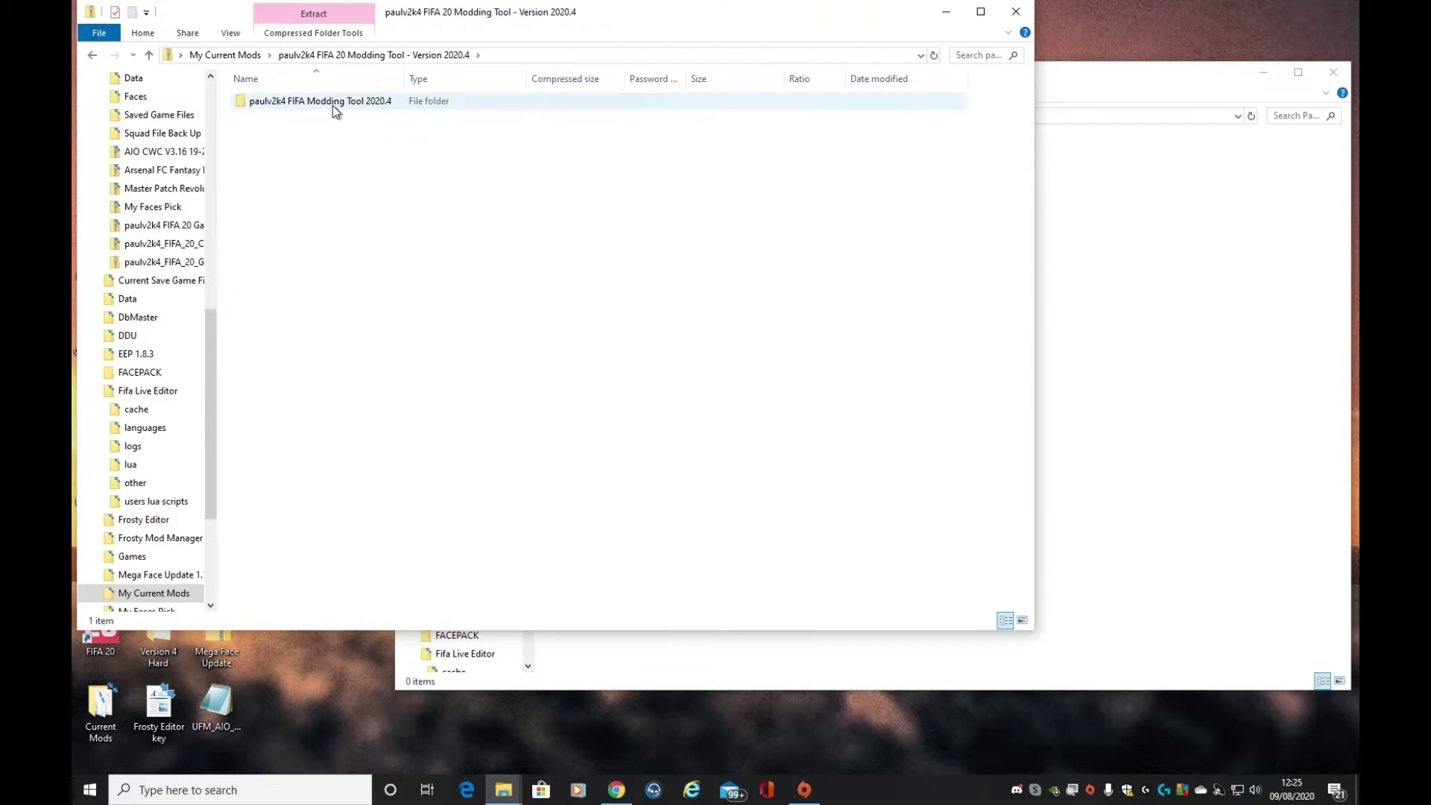
double_click(332, 104)
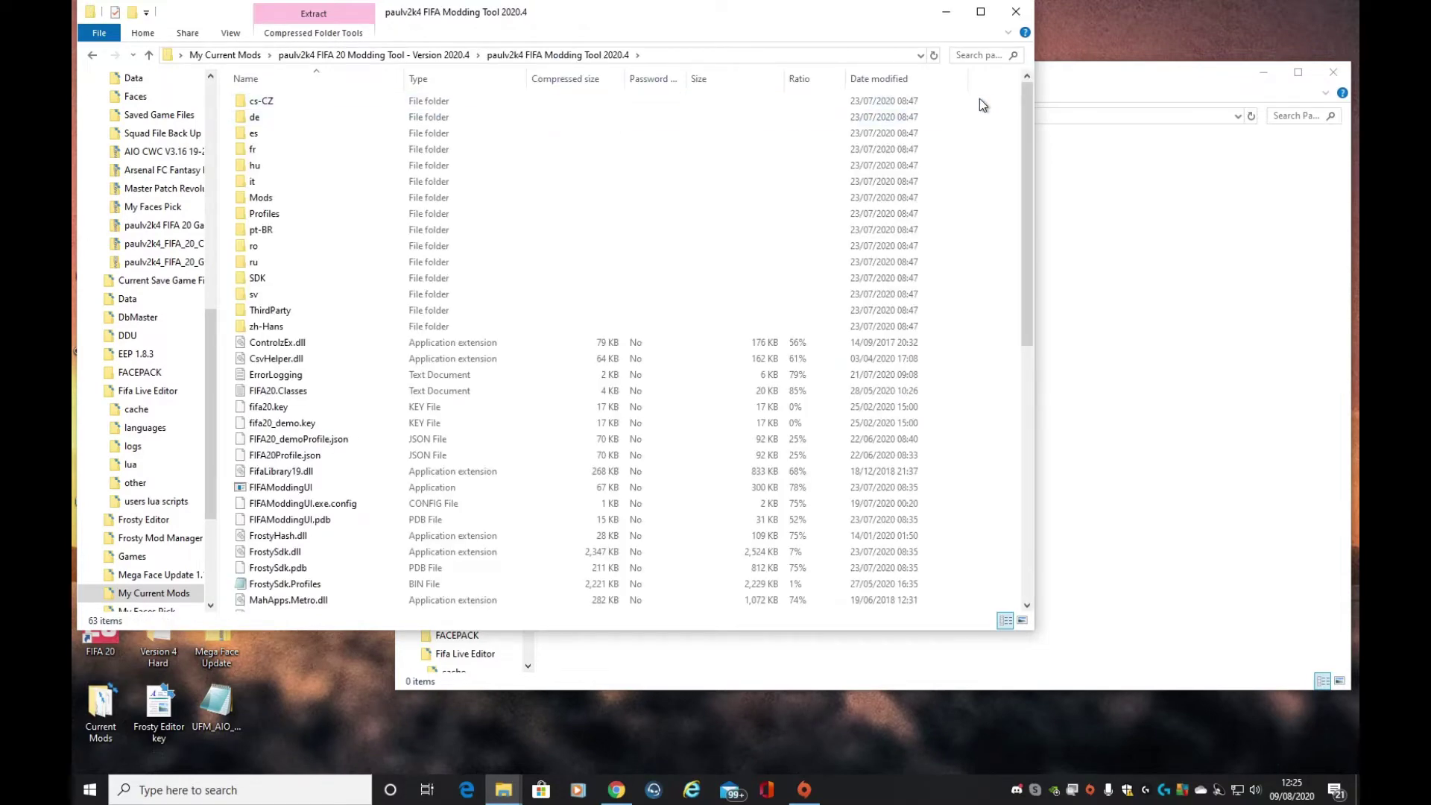
left_click_drag(984, 97, 1165, 598)
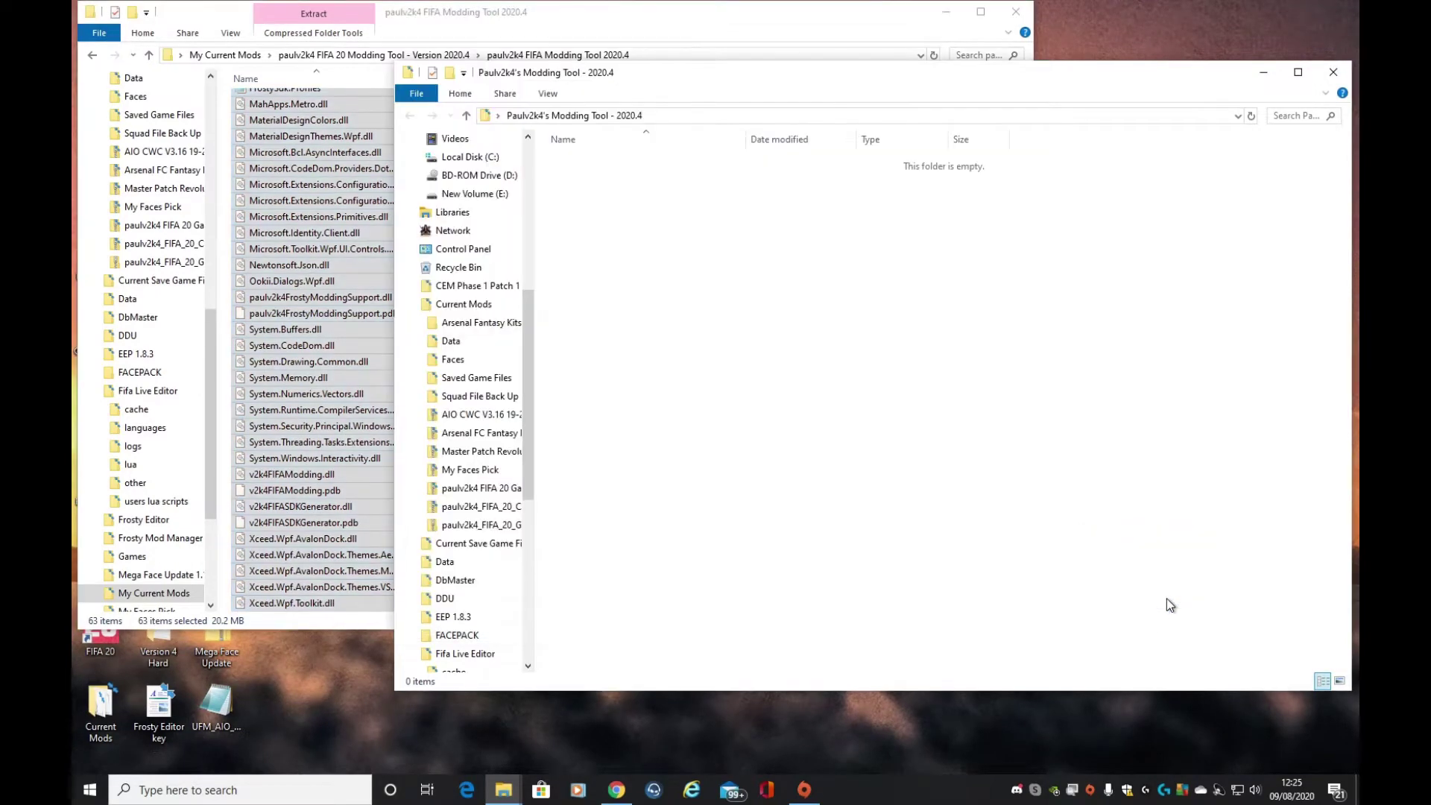
key("ctrl+v")
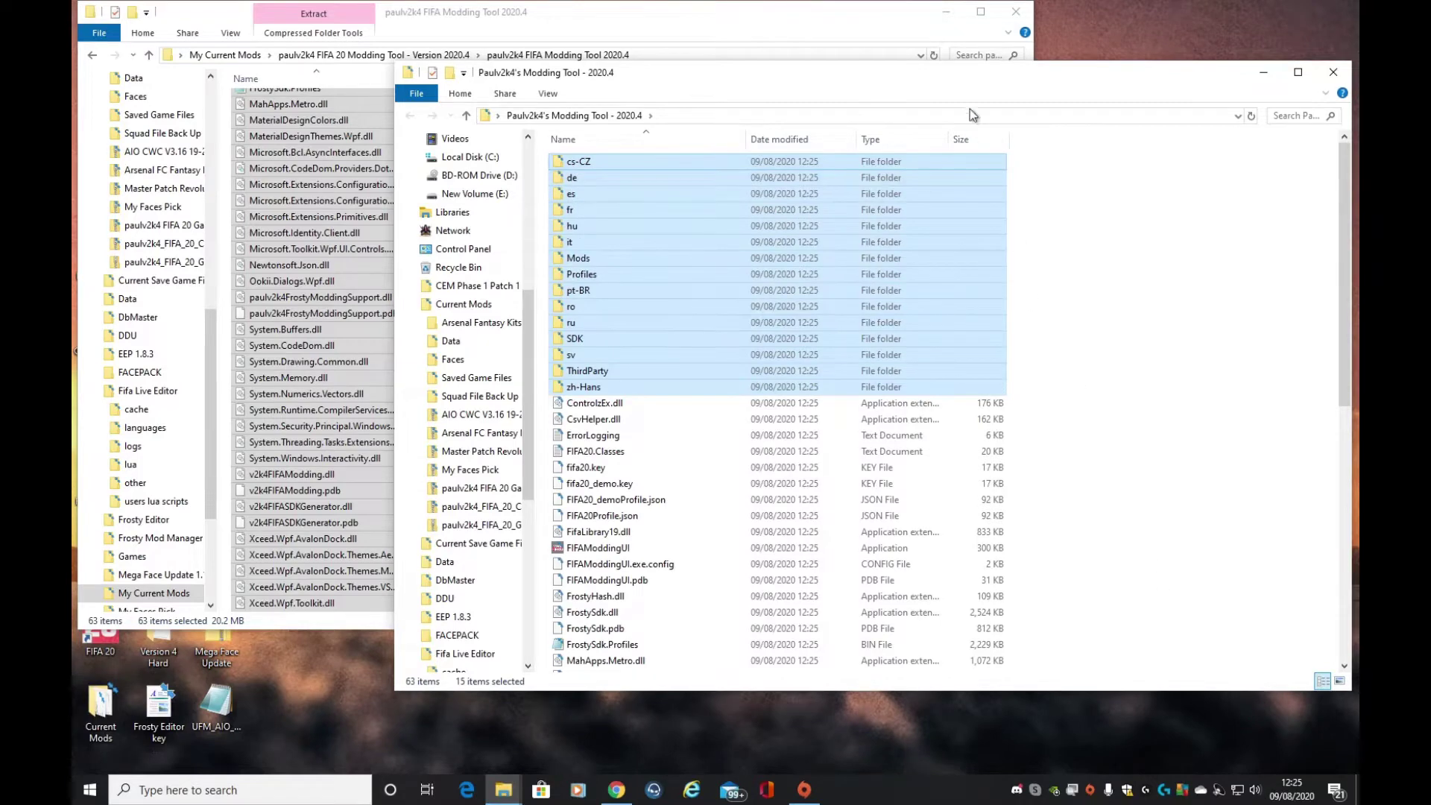
left_click(1334, 74)
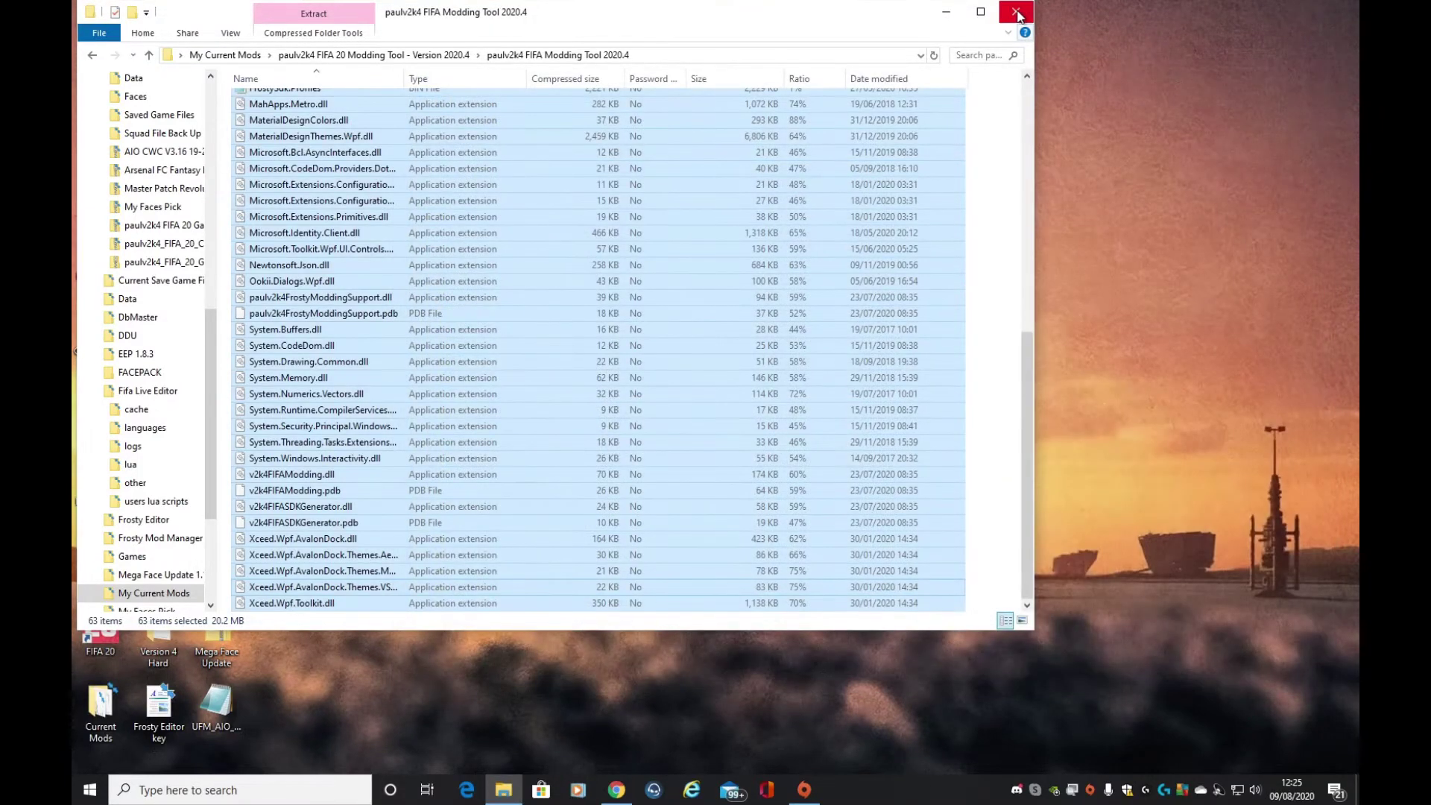
left_click(1015, 11)
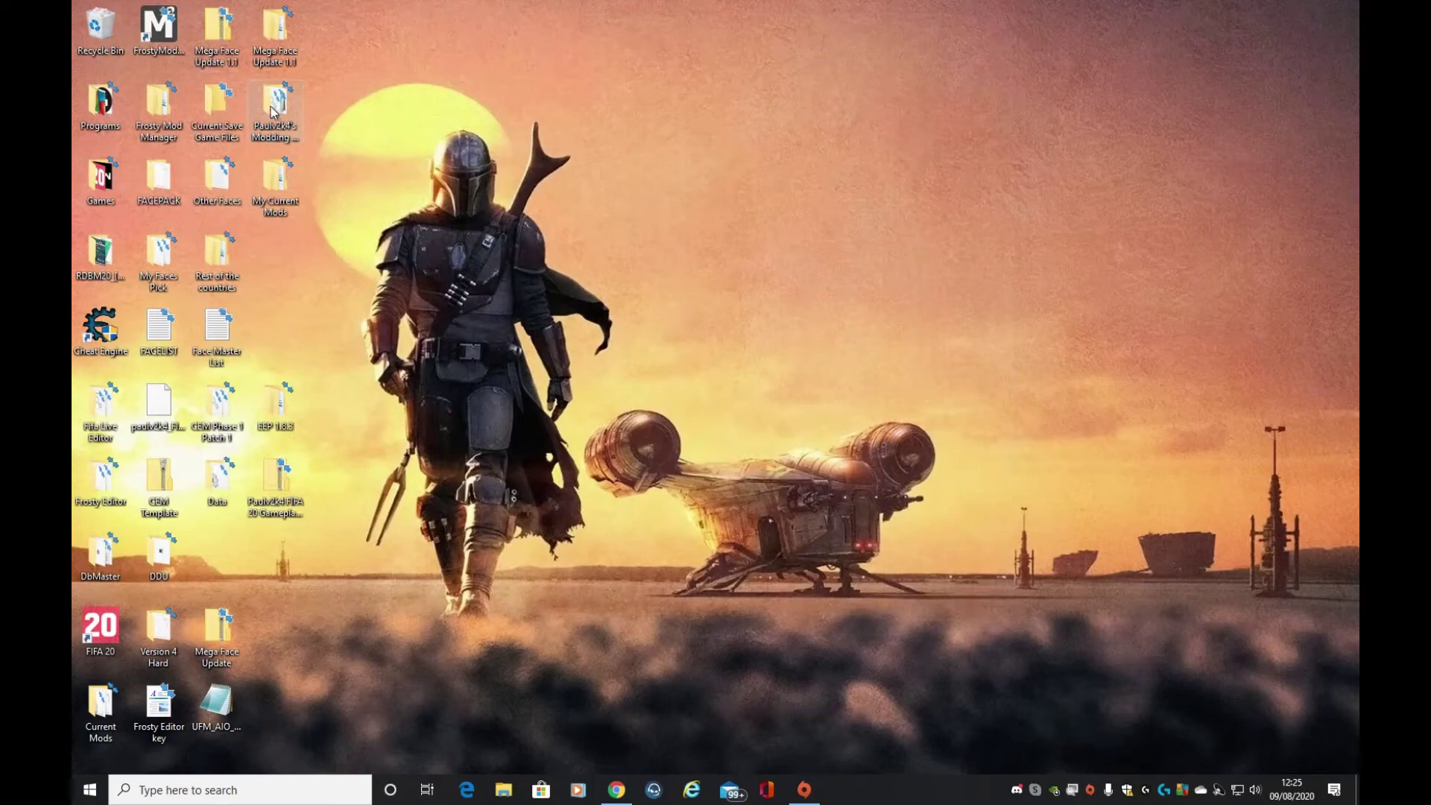
Run FIFAModdingUI from the modding tool folder past the SmartScreen warning, then close it
double_click(273, 108)
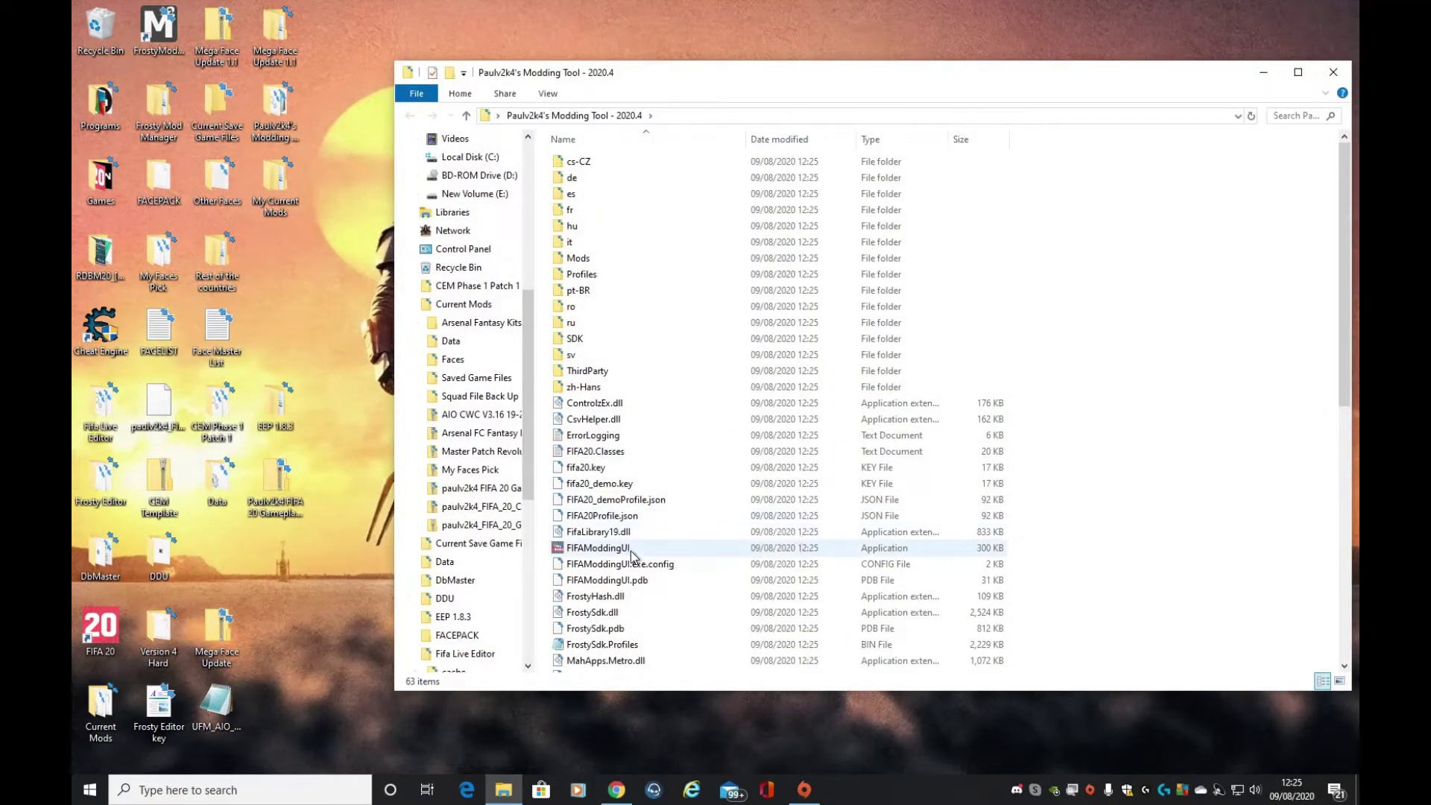
double_click(639, 548)
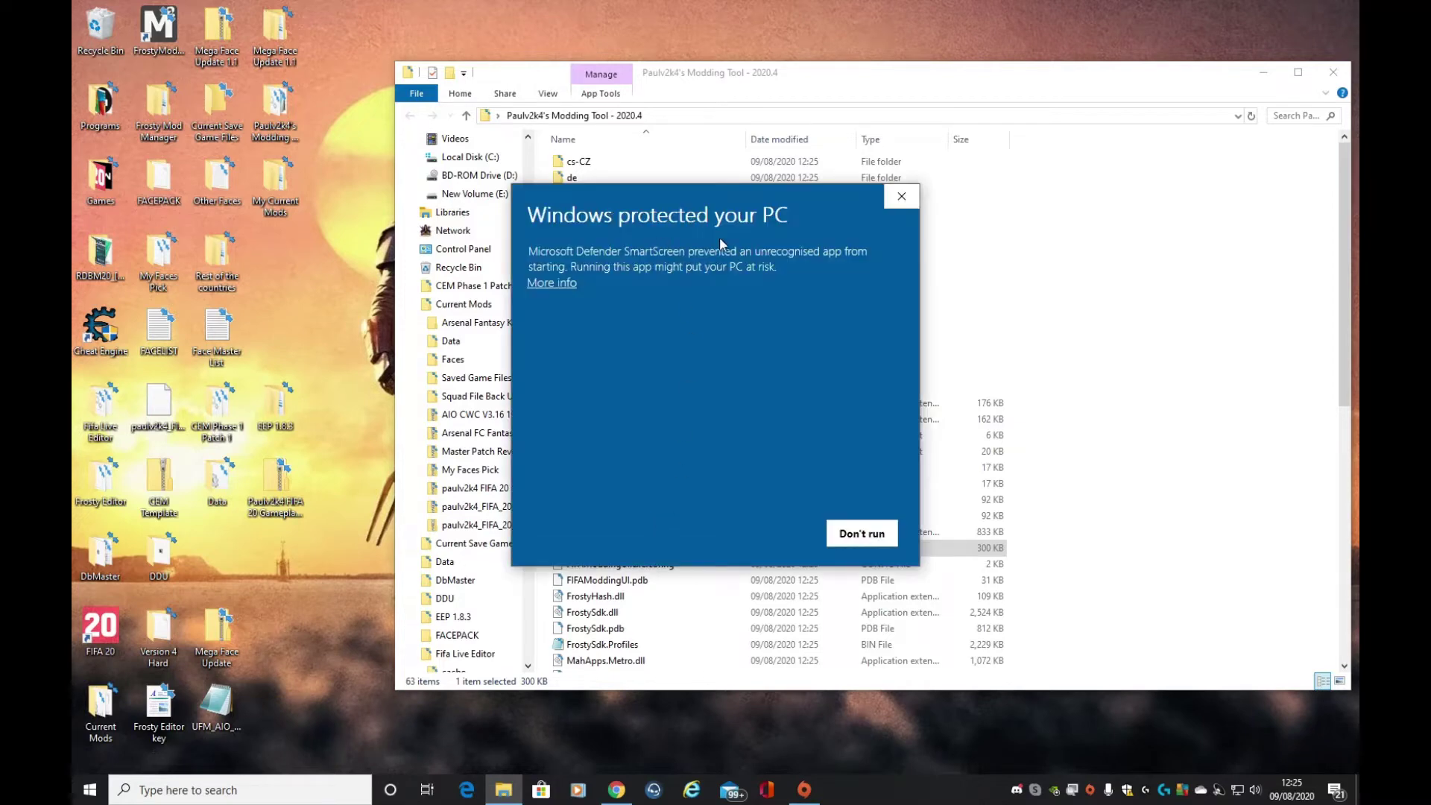
left_click(552, 284)
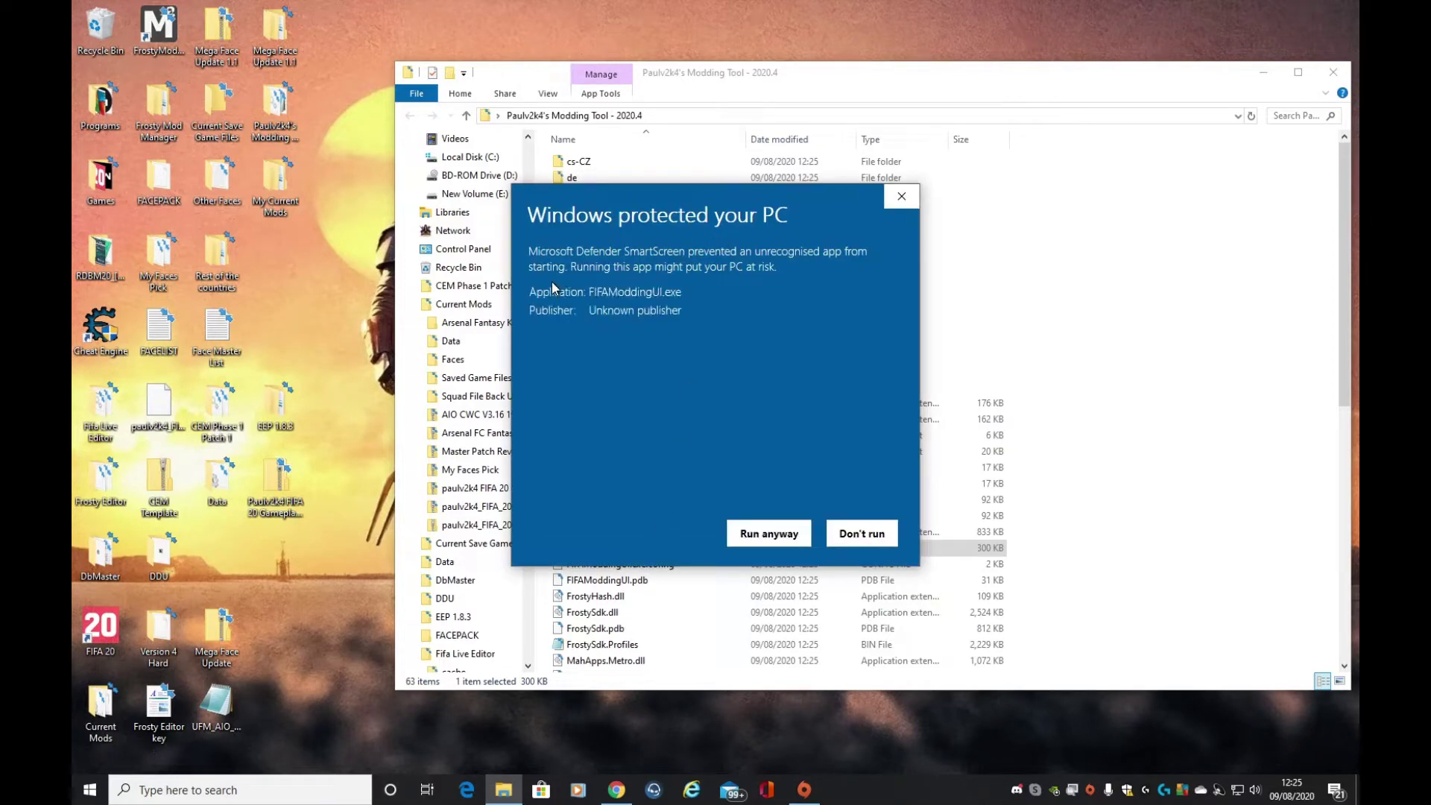
left_click(755, 535)
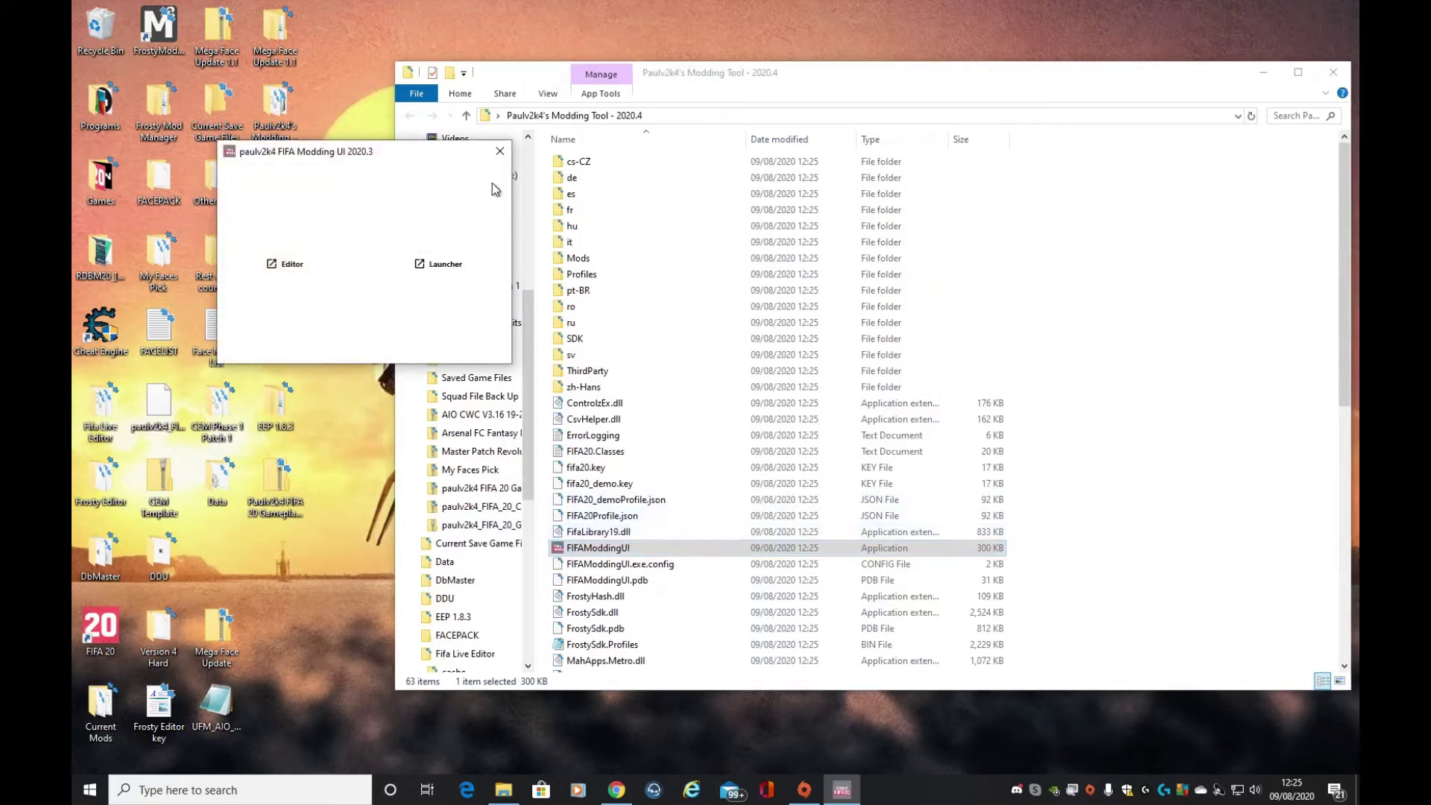
left_click(500, 154)
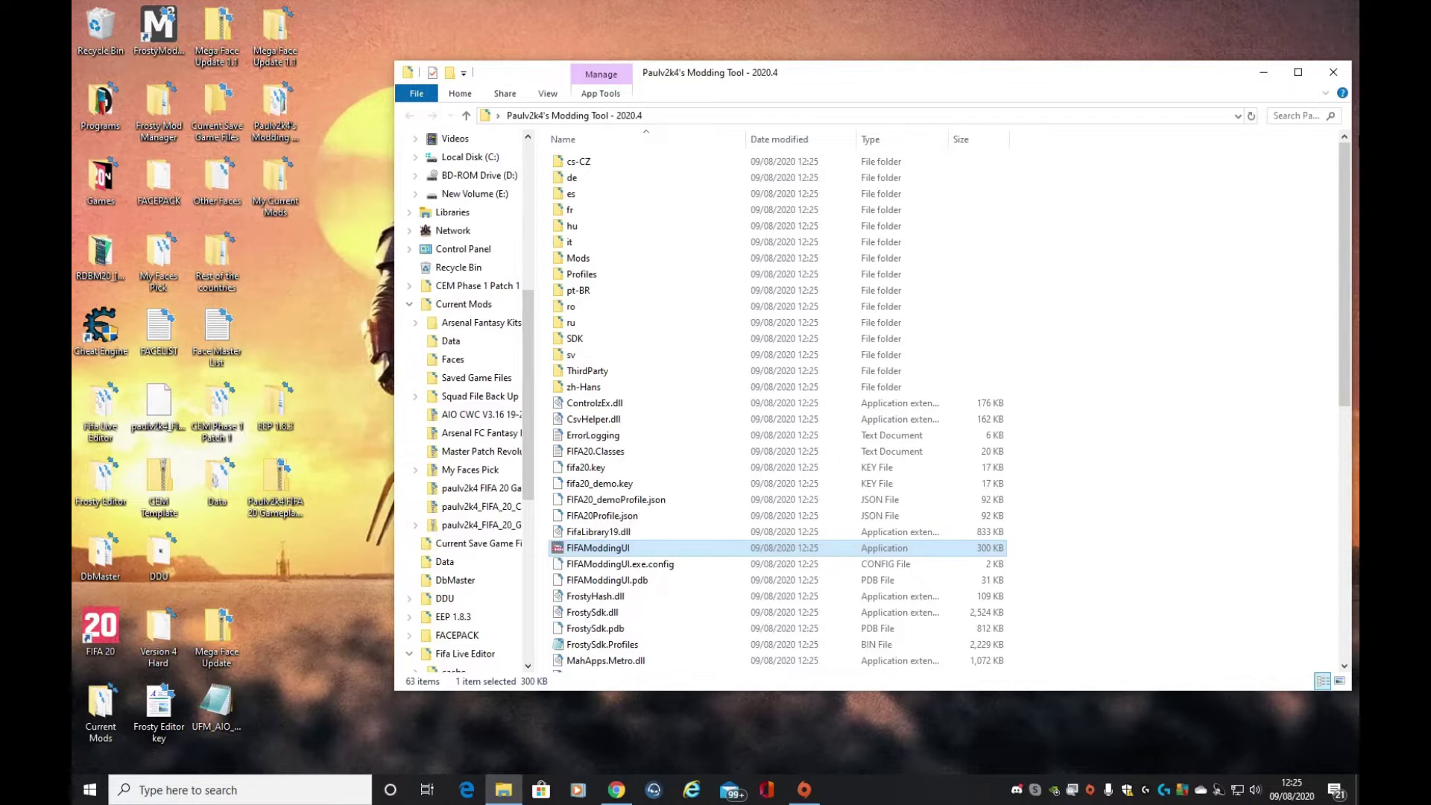
Close the modding tool folder and start a new desktop shortcut from the desktop's New menu
left_click(1336, 76)
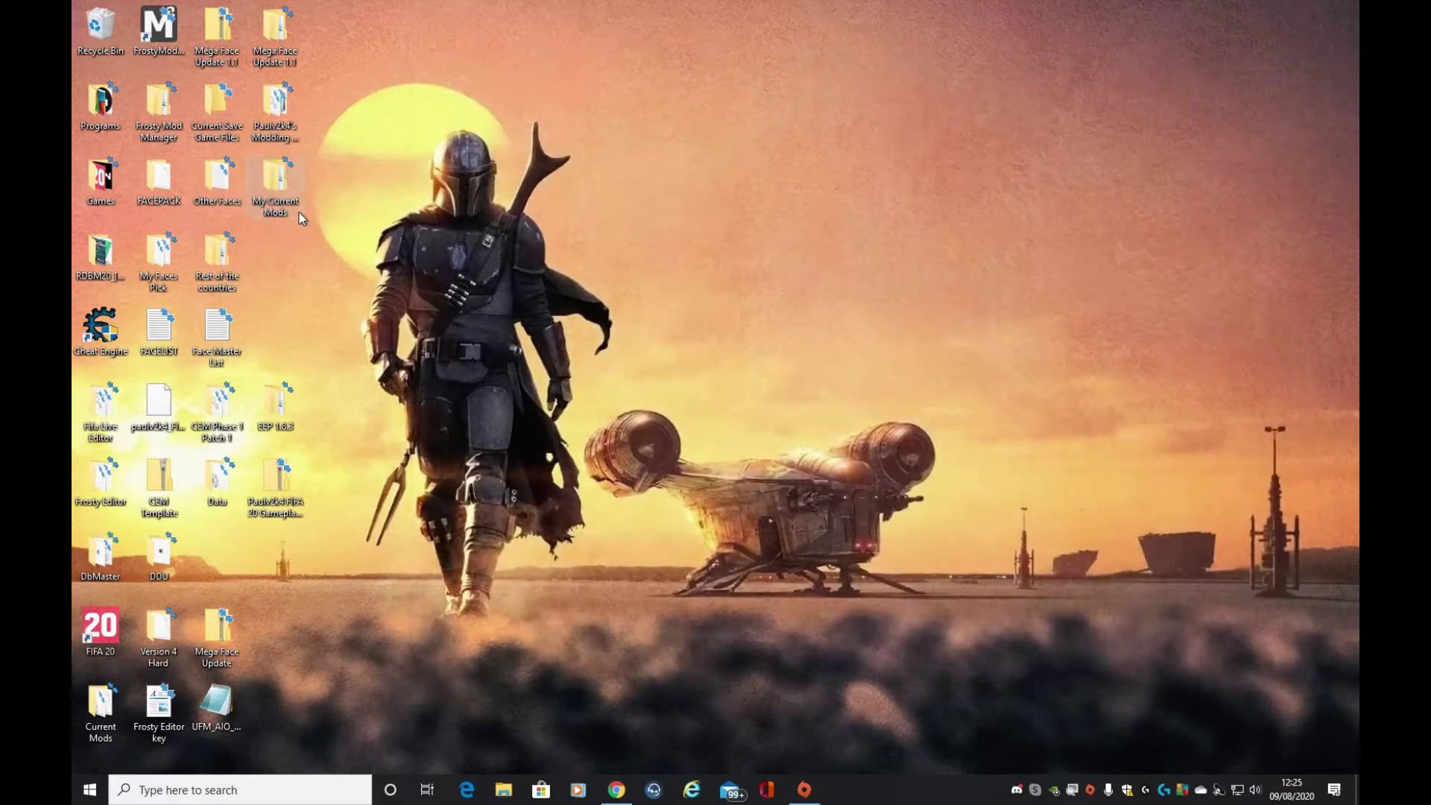
right_click(281, 248)
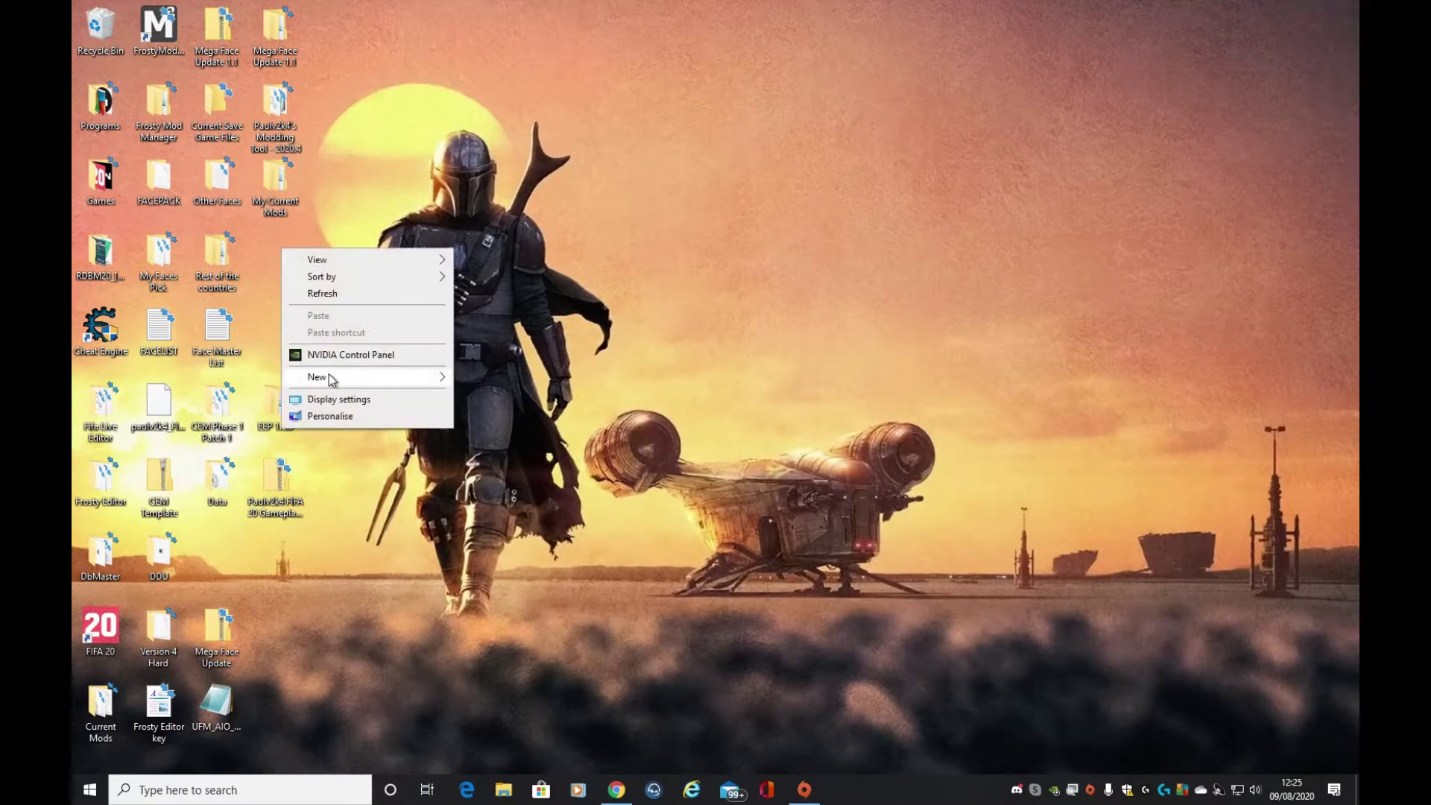
mouse_move(329, 376)
left_click(492, 394)
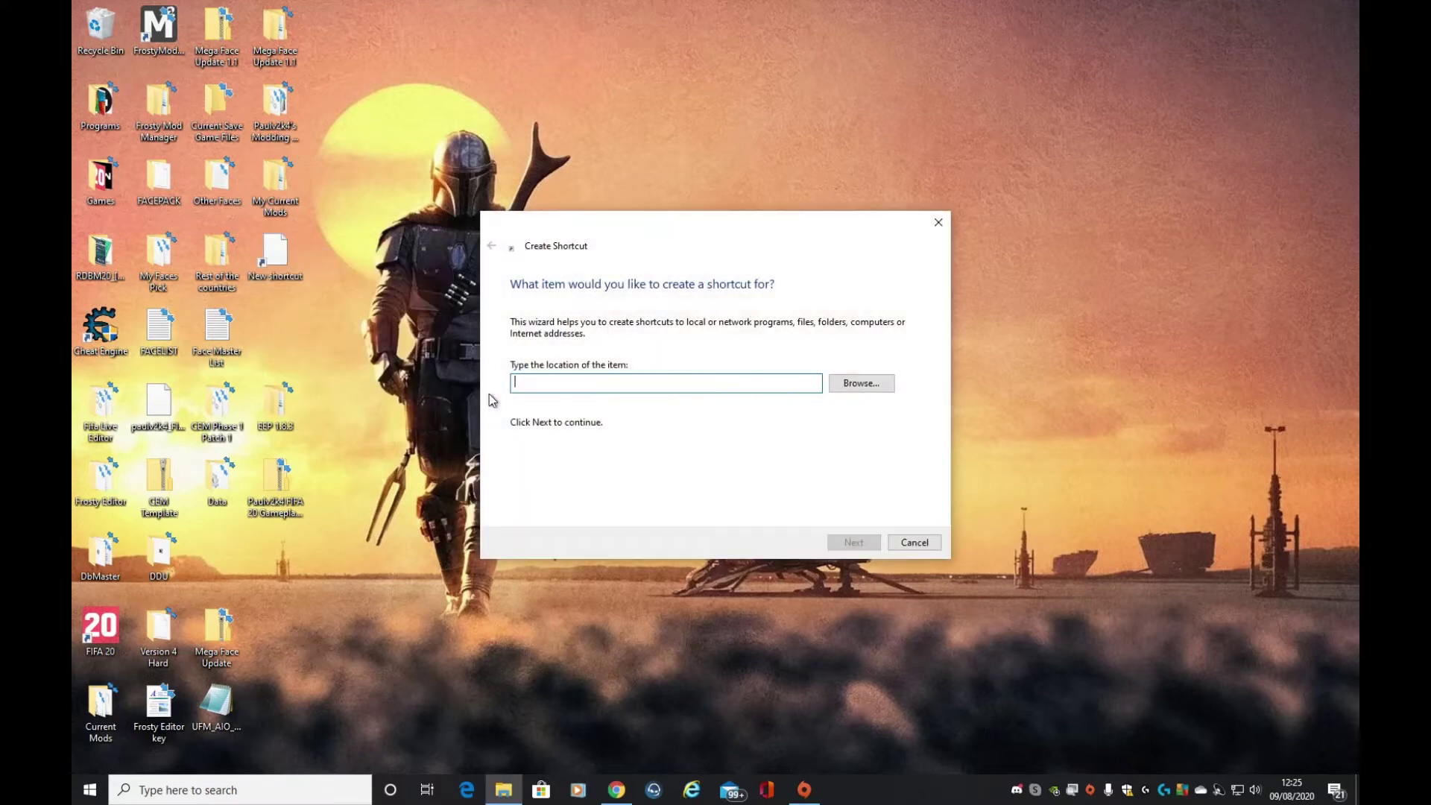
Target FIFAModdingUI in Paulv2k4's Modding Tool - 2020.4 and finish the shortcut named FIFAModdingUI
left_click(876, 384)
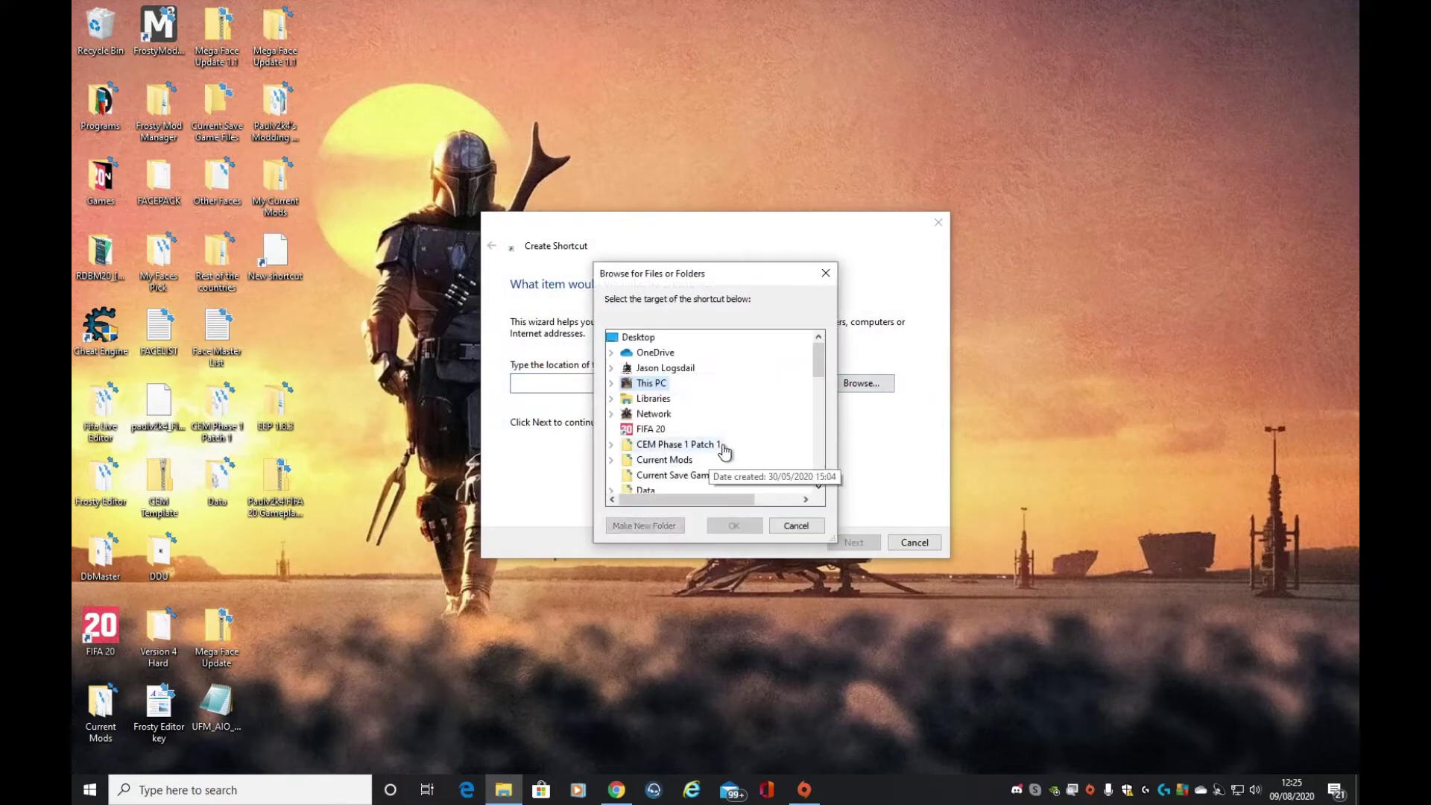
scroll(726, 436, "down", 1)
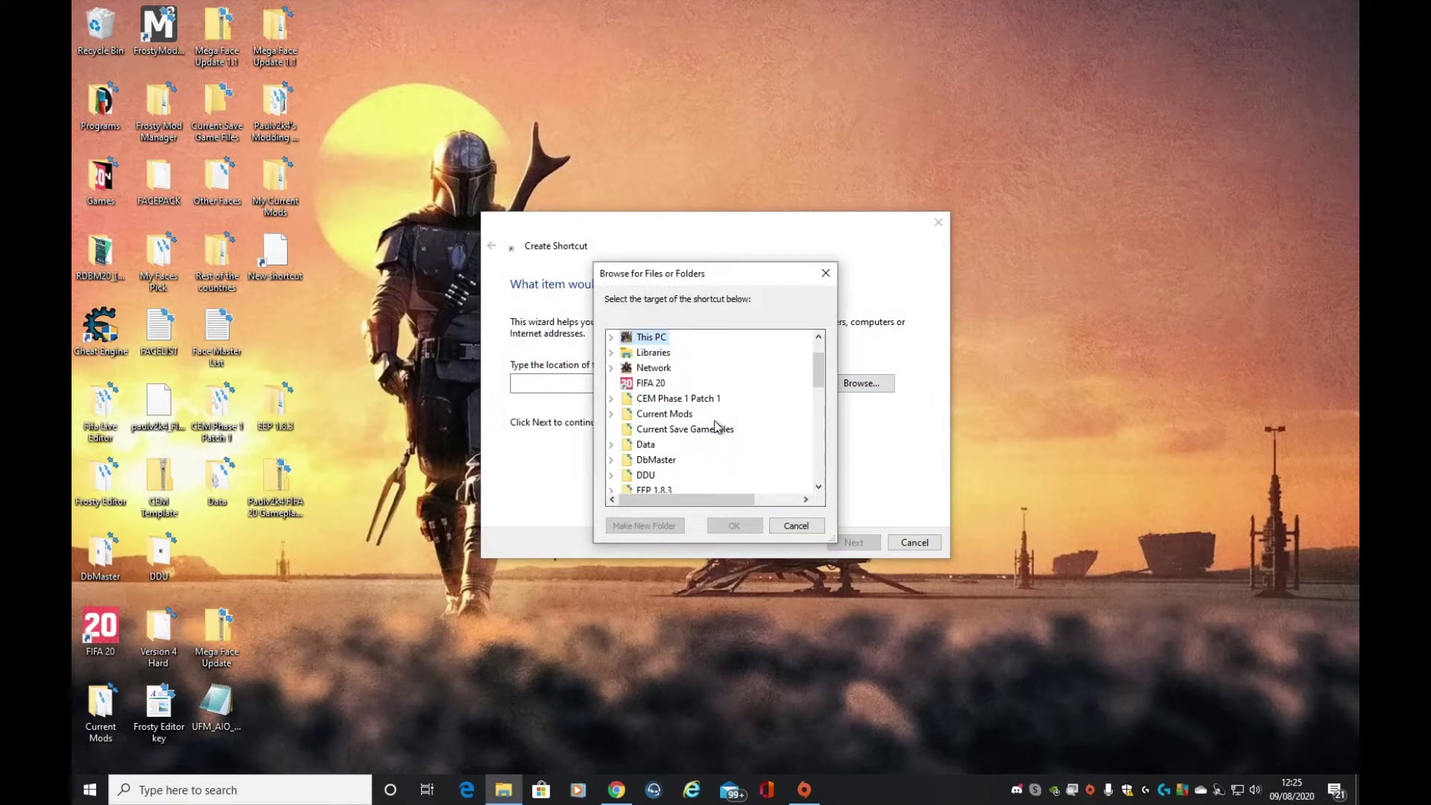
scroll(715, 426, "down", 3)
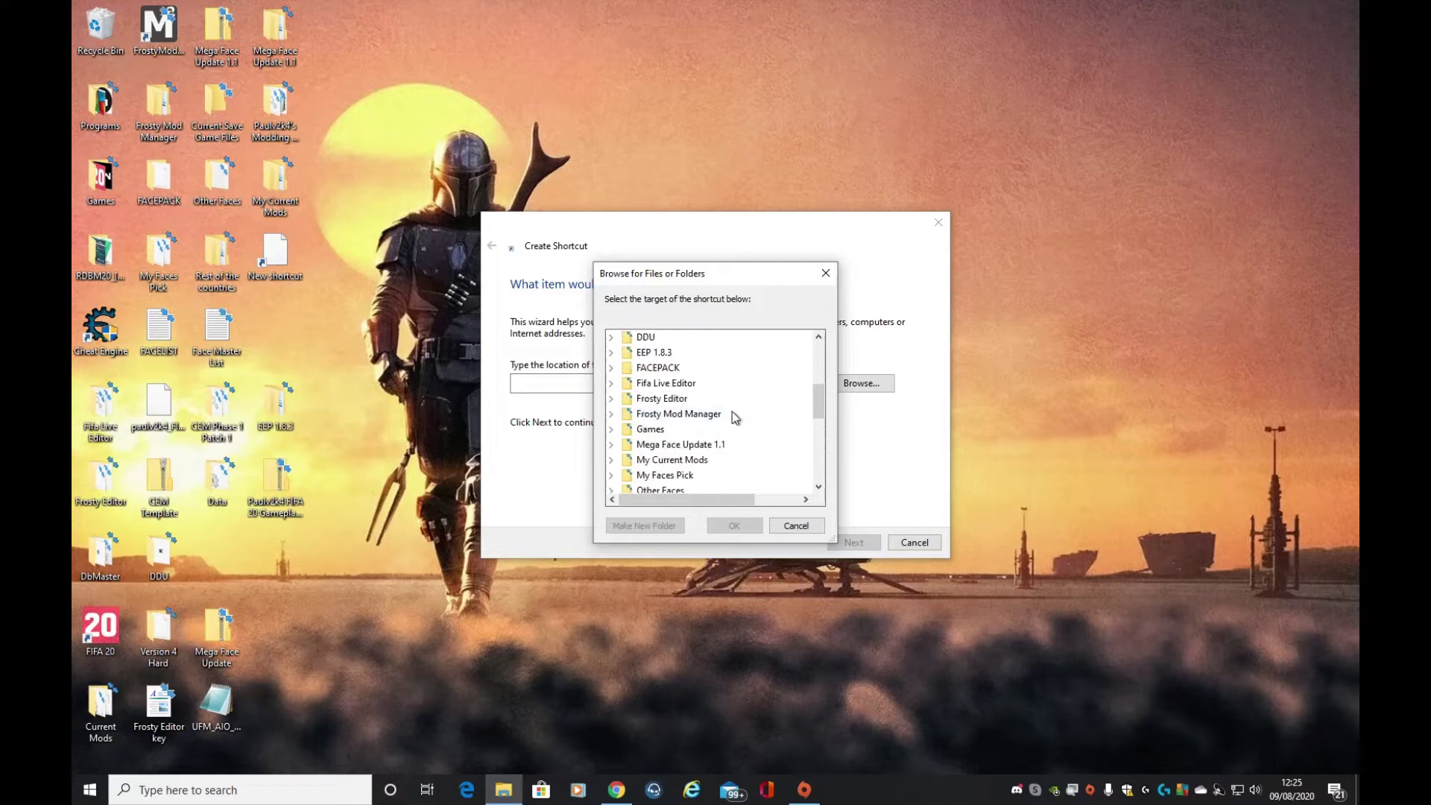
scroll(733, 417, "down", 2)
double_click(733, 415)
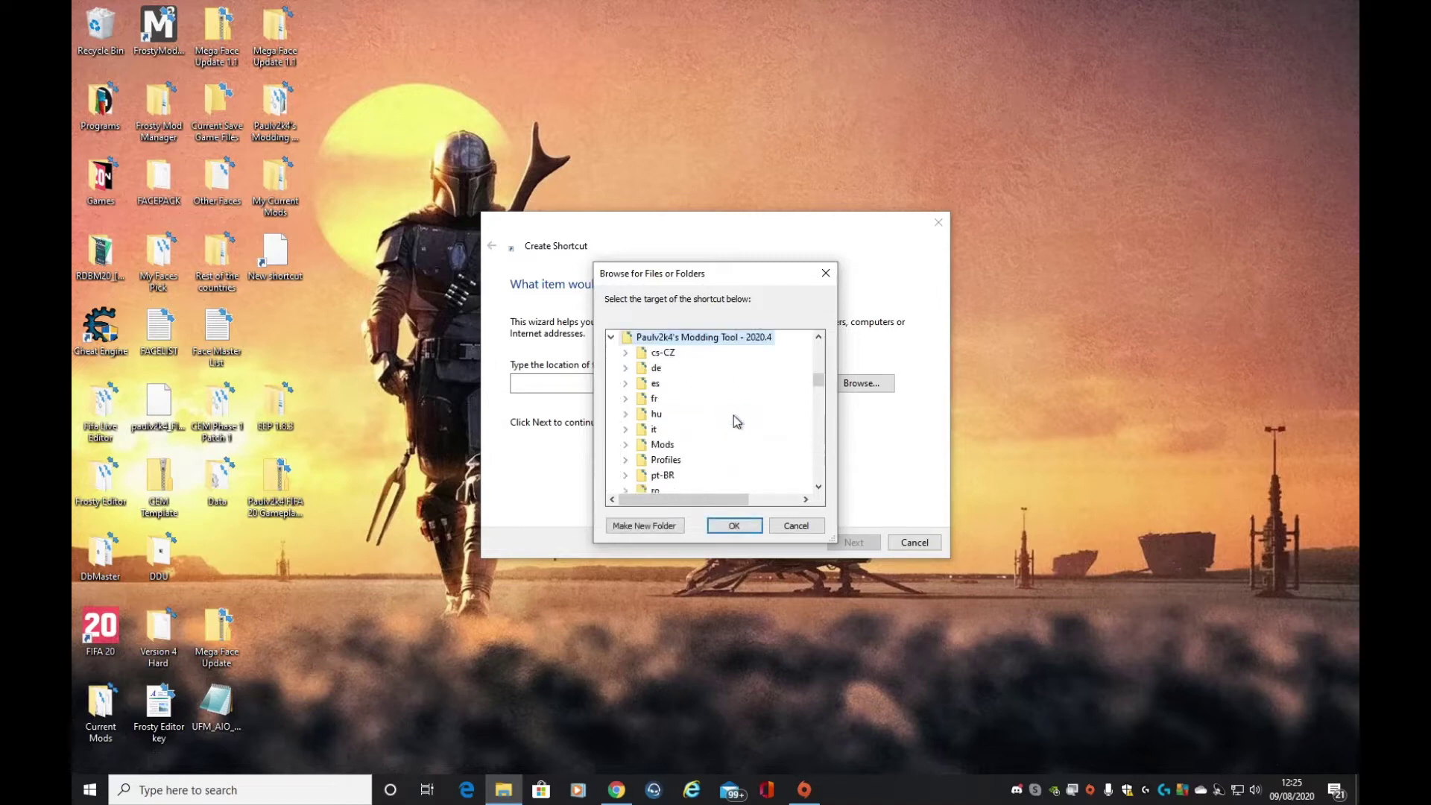
scroll(735, 416, "down", 5)
left_click(693, 399)
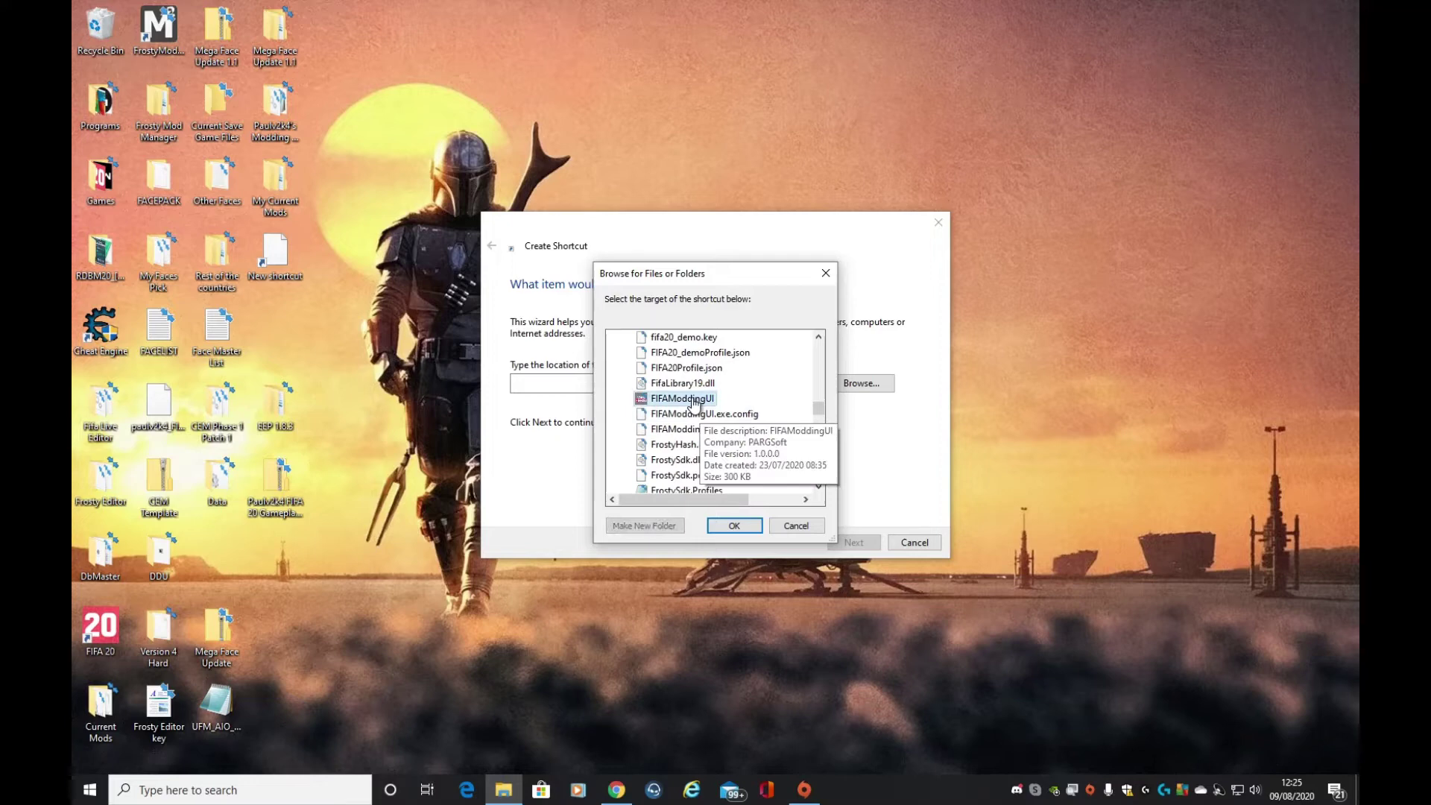
left_click(734, 527)
left_click(852, 542)
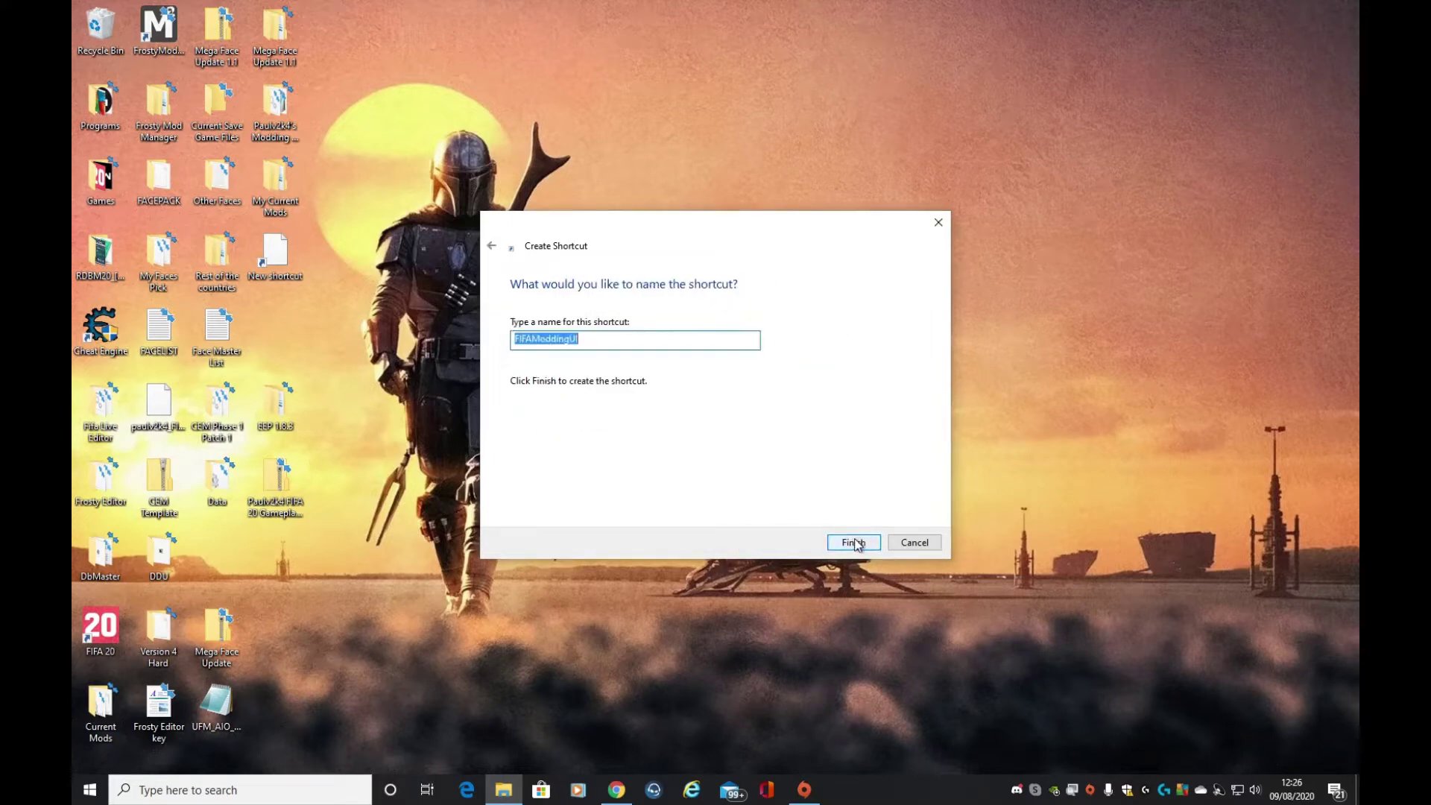
left_click(854, 542)
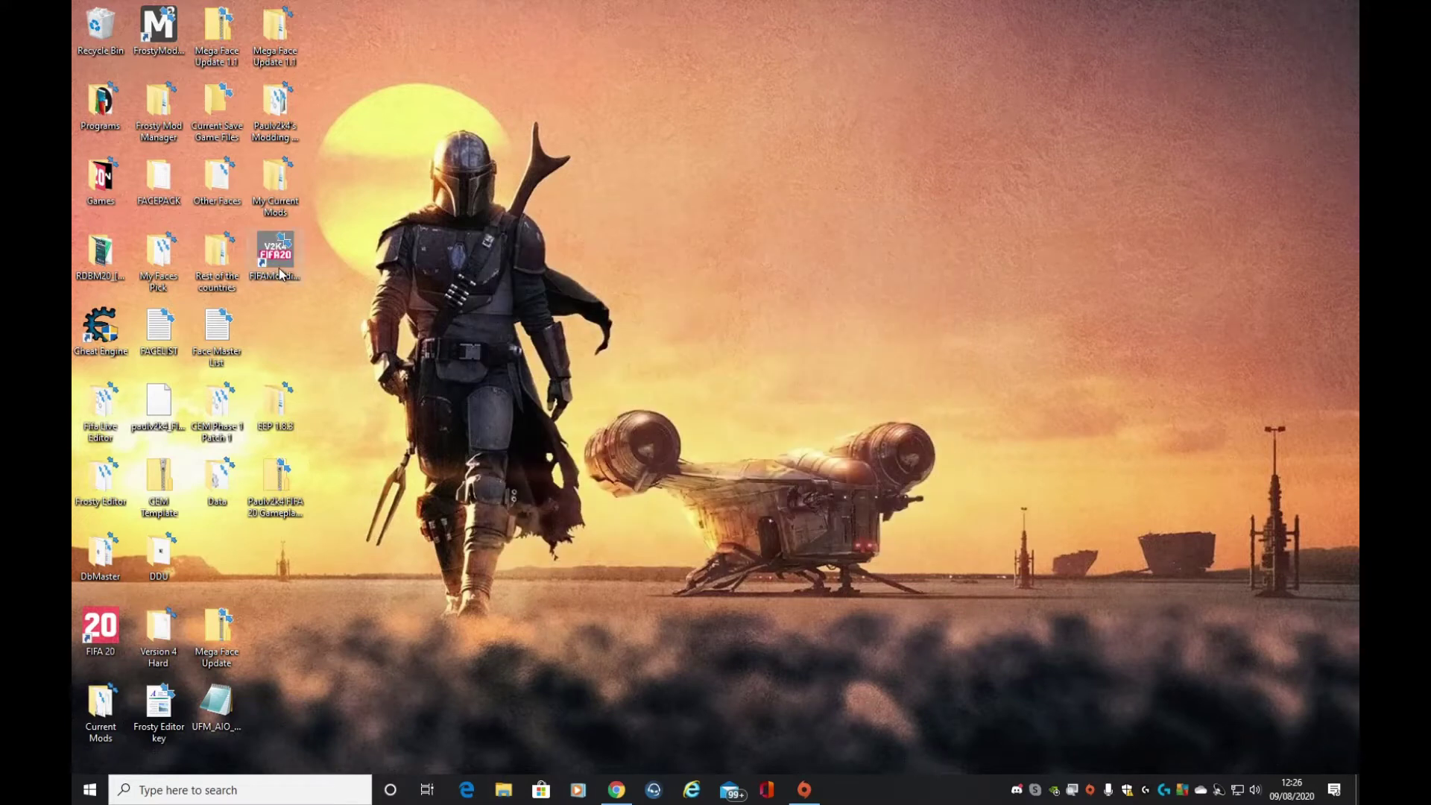
Open My Current Mods and view Mega Face Update 1.1's properties (1.53 GB, 1,071 files)
double_click(272, 187)
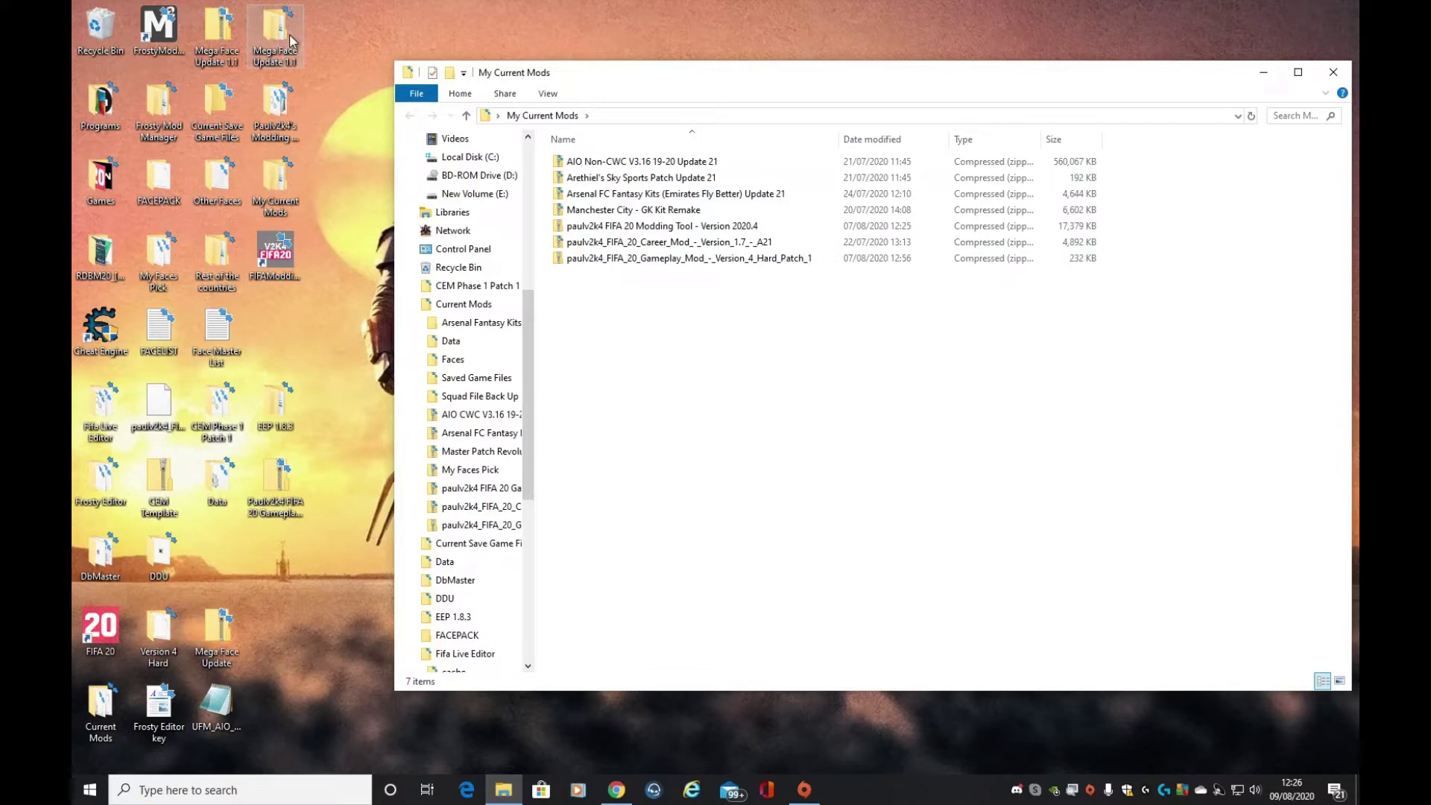
right_click(267, 29)
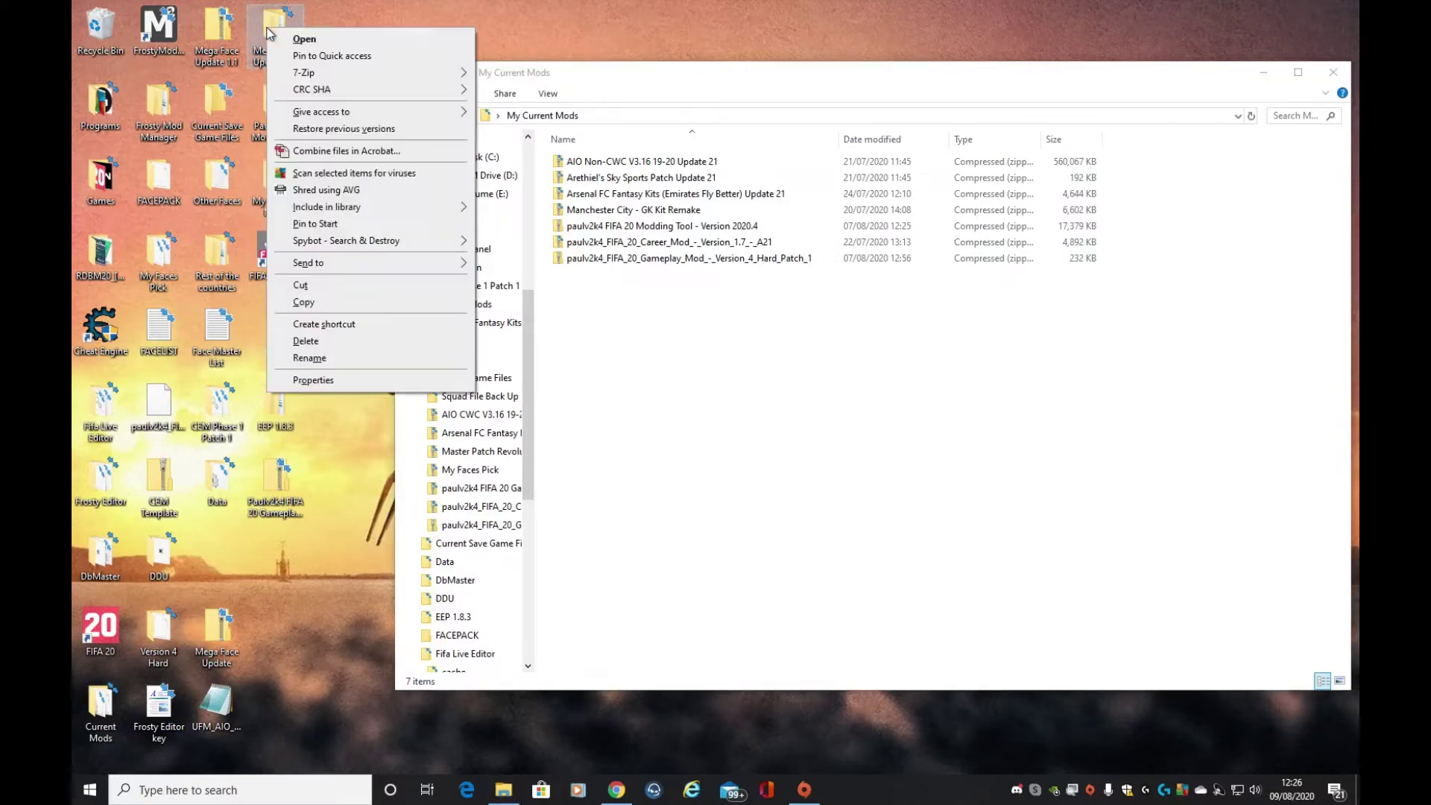
left_click(351, 382)
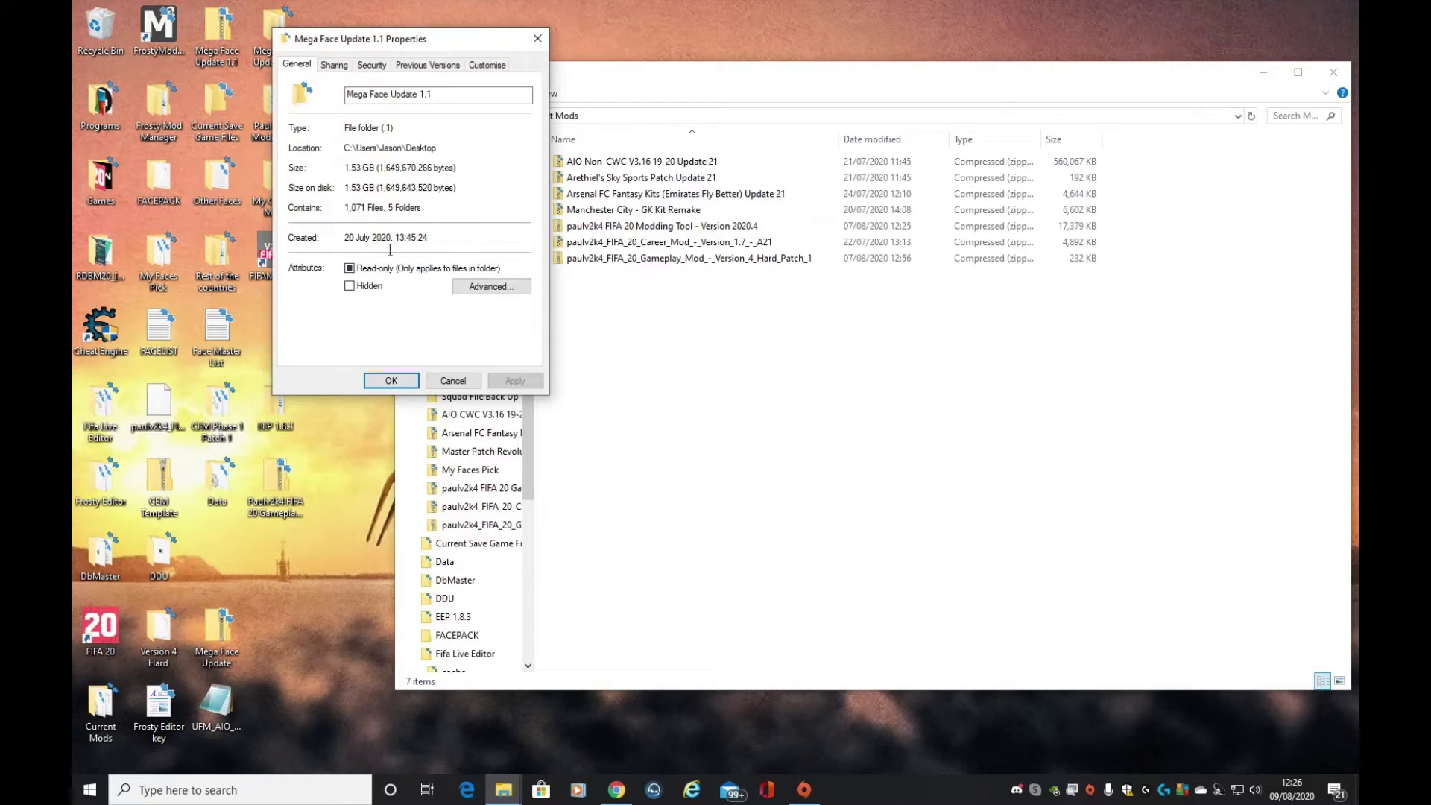
Open Mega Face Update 1.1 > Mega Face Update and drag its two zips into My Current Mods
left_click(386, 379)
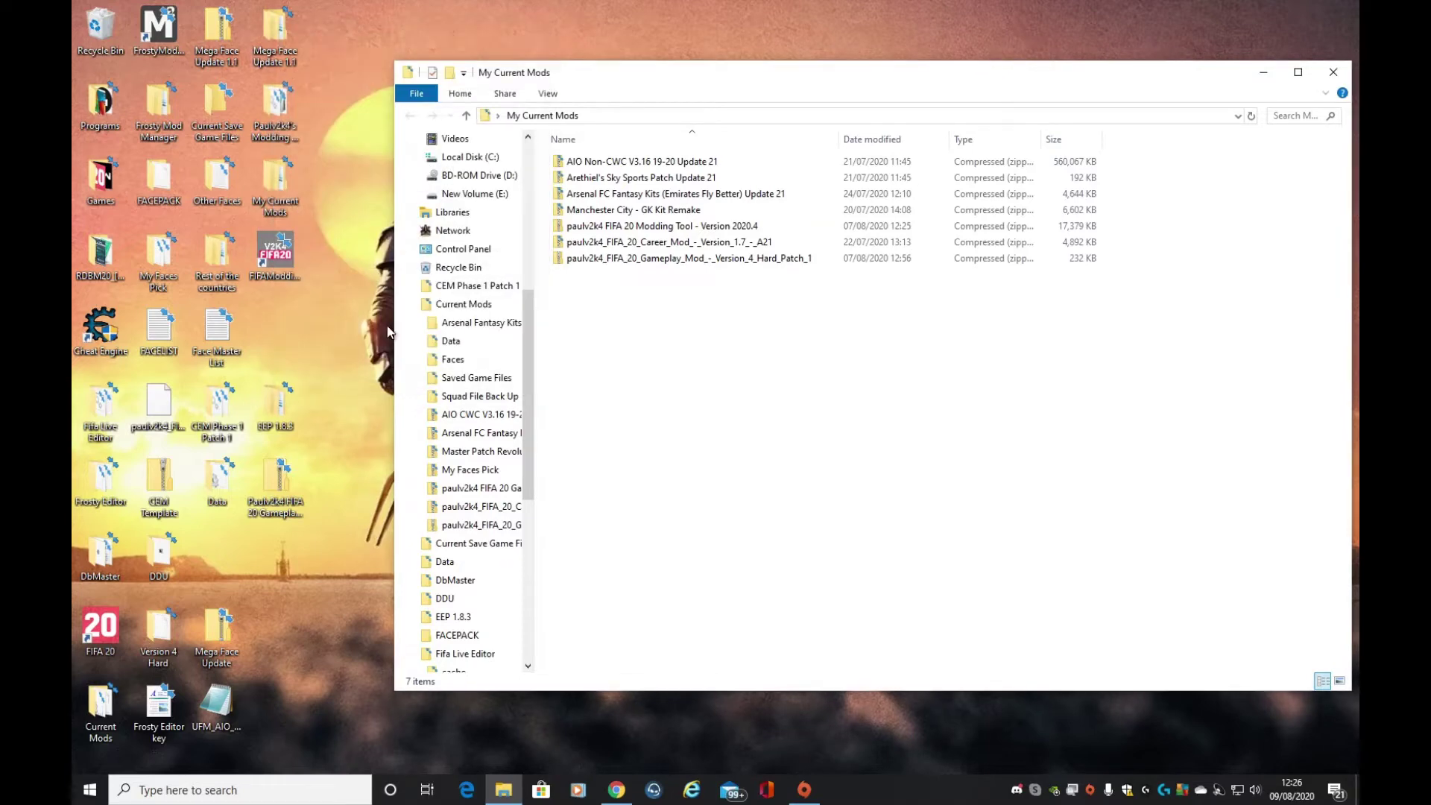
double_click(267, 30)
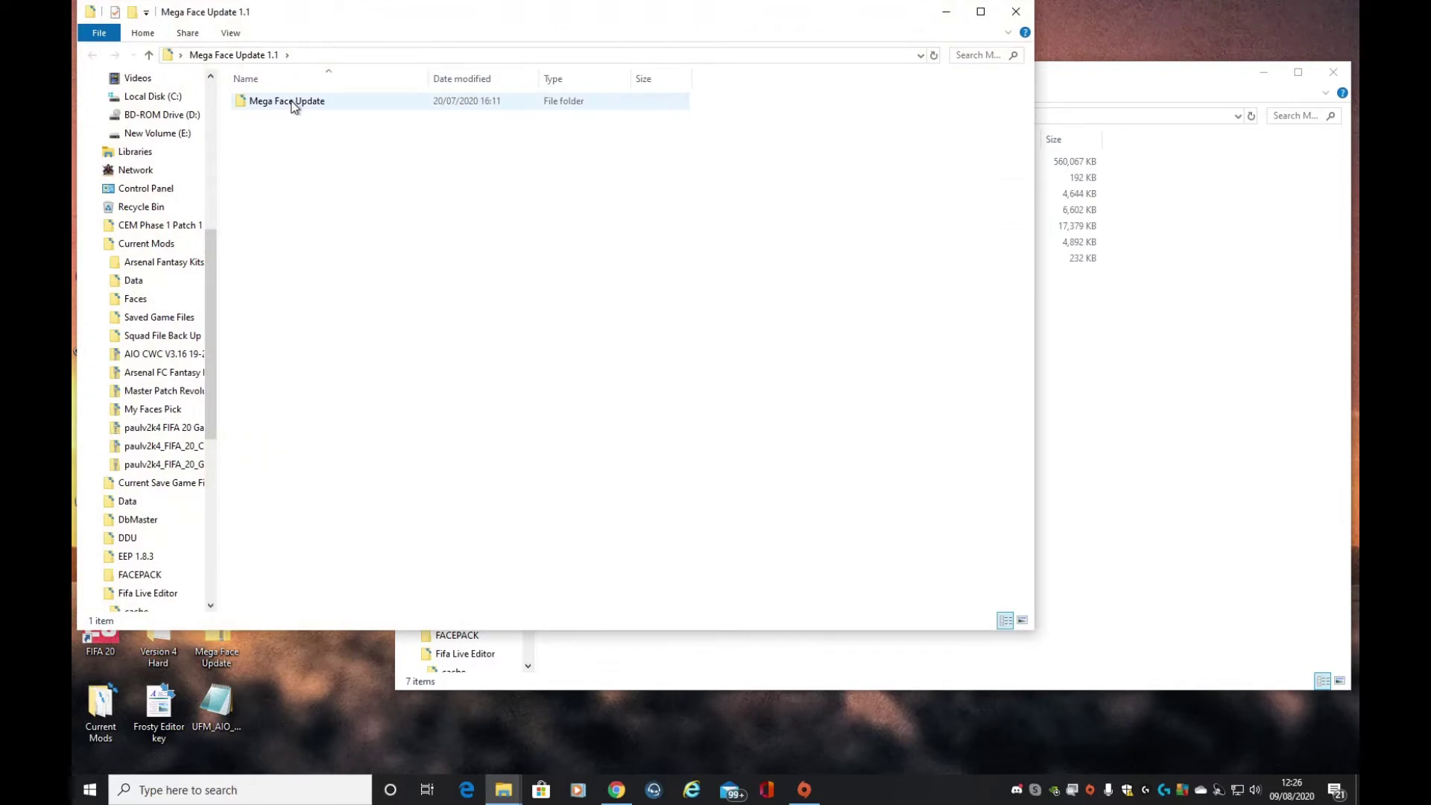
double_click(291, 102)
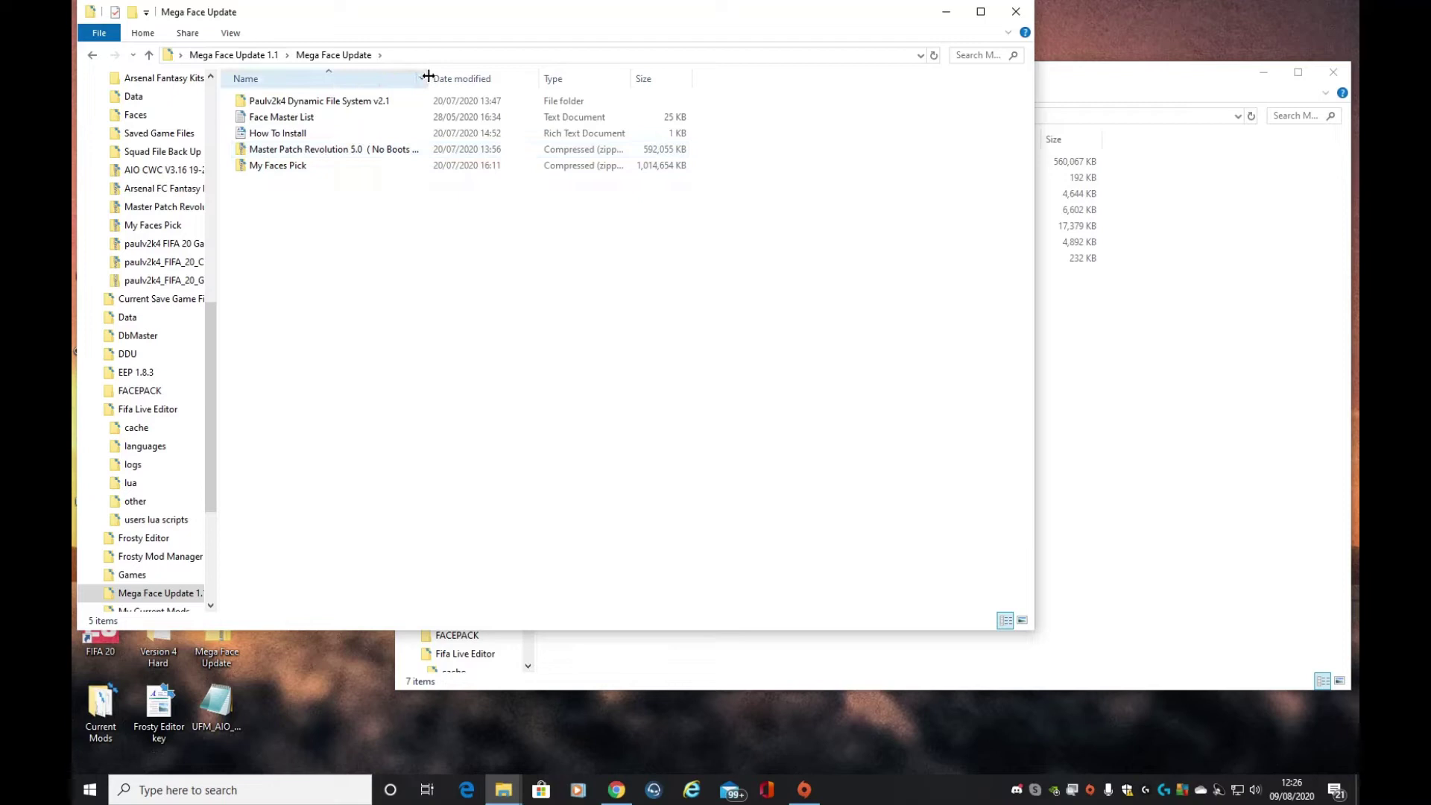
left_click_drag(428, 76, 544, 80)
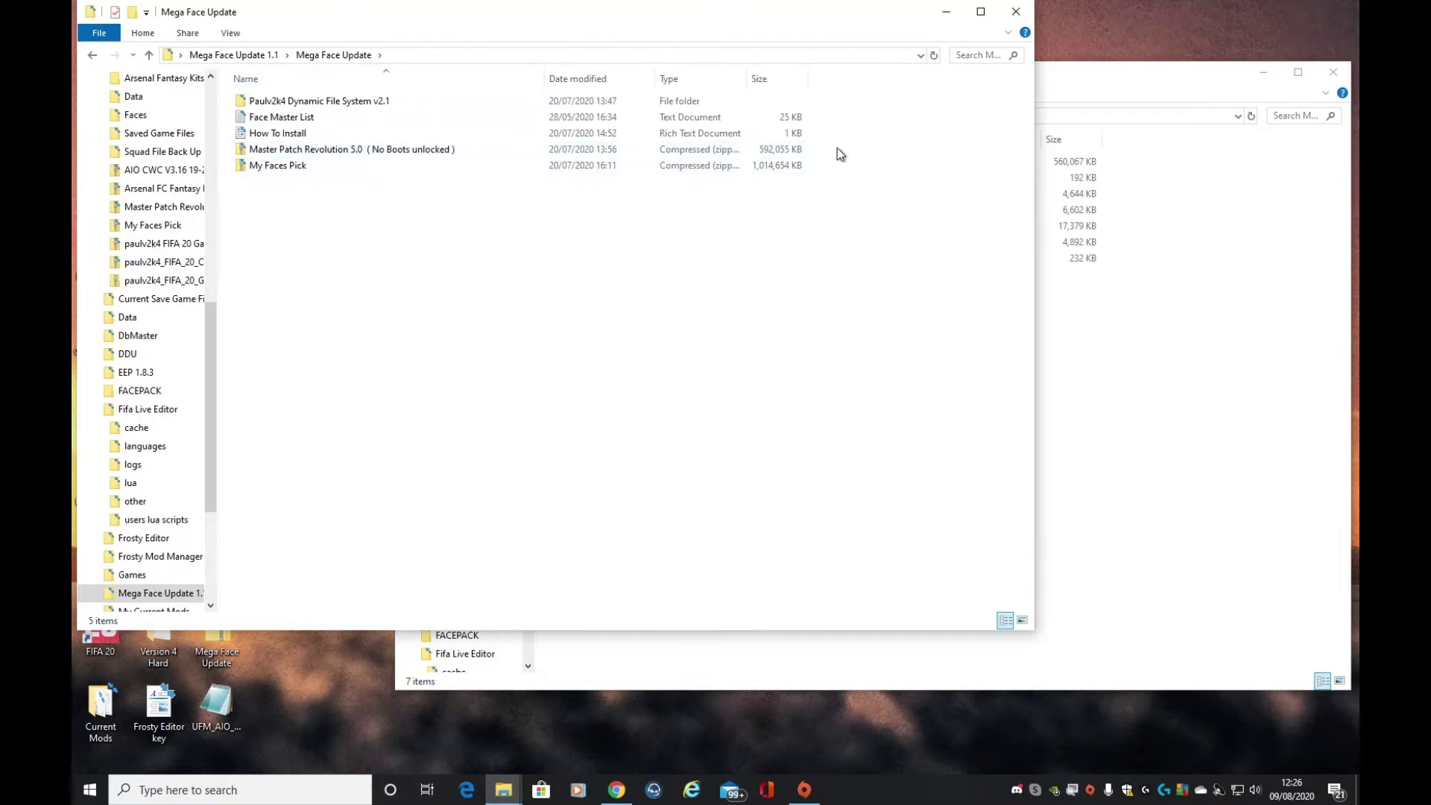
left_click_drag(837, 148, 784, 167)
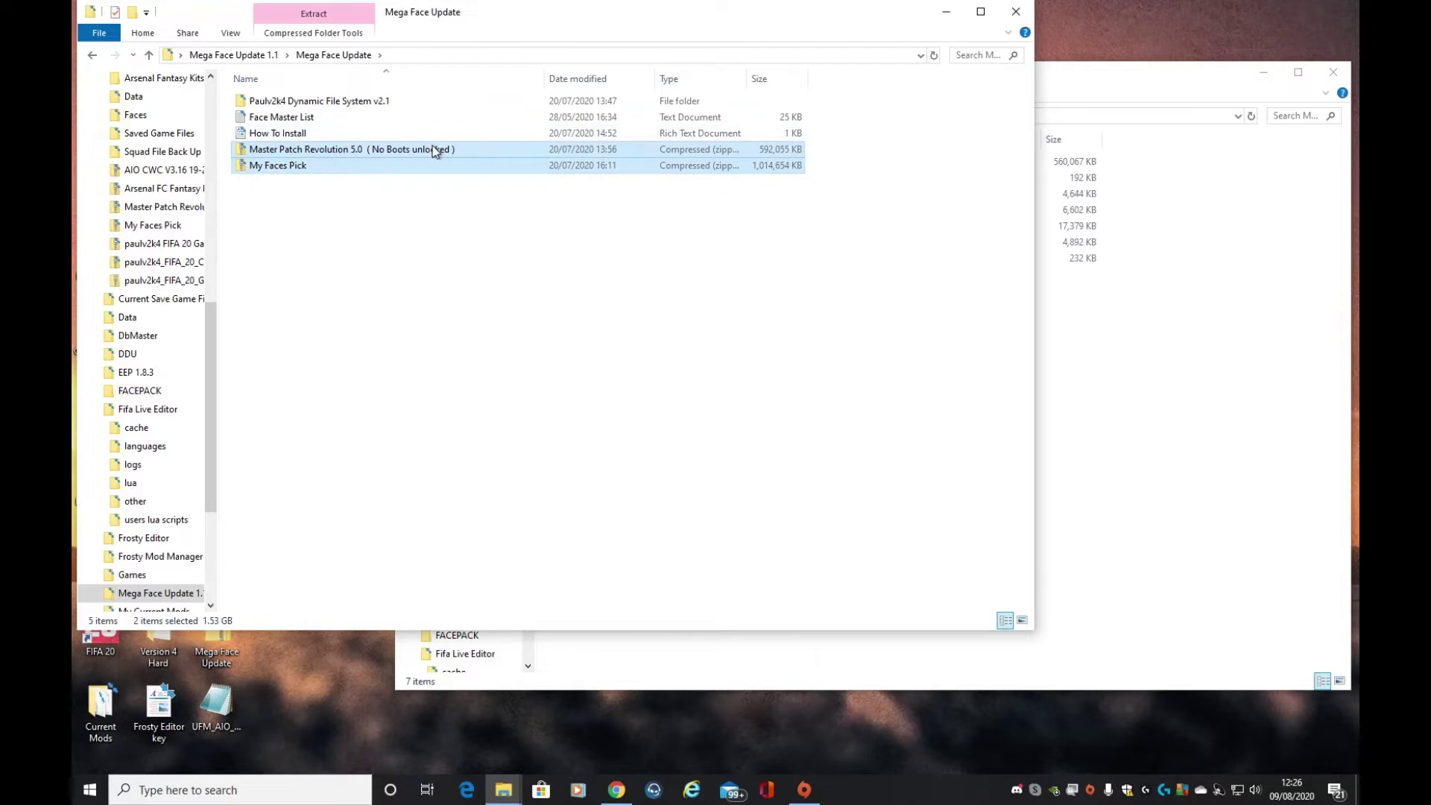
left_click_drag(435, 151, 1119, 436)
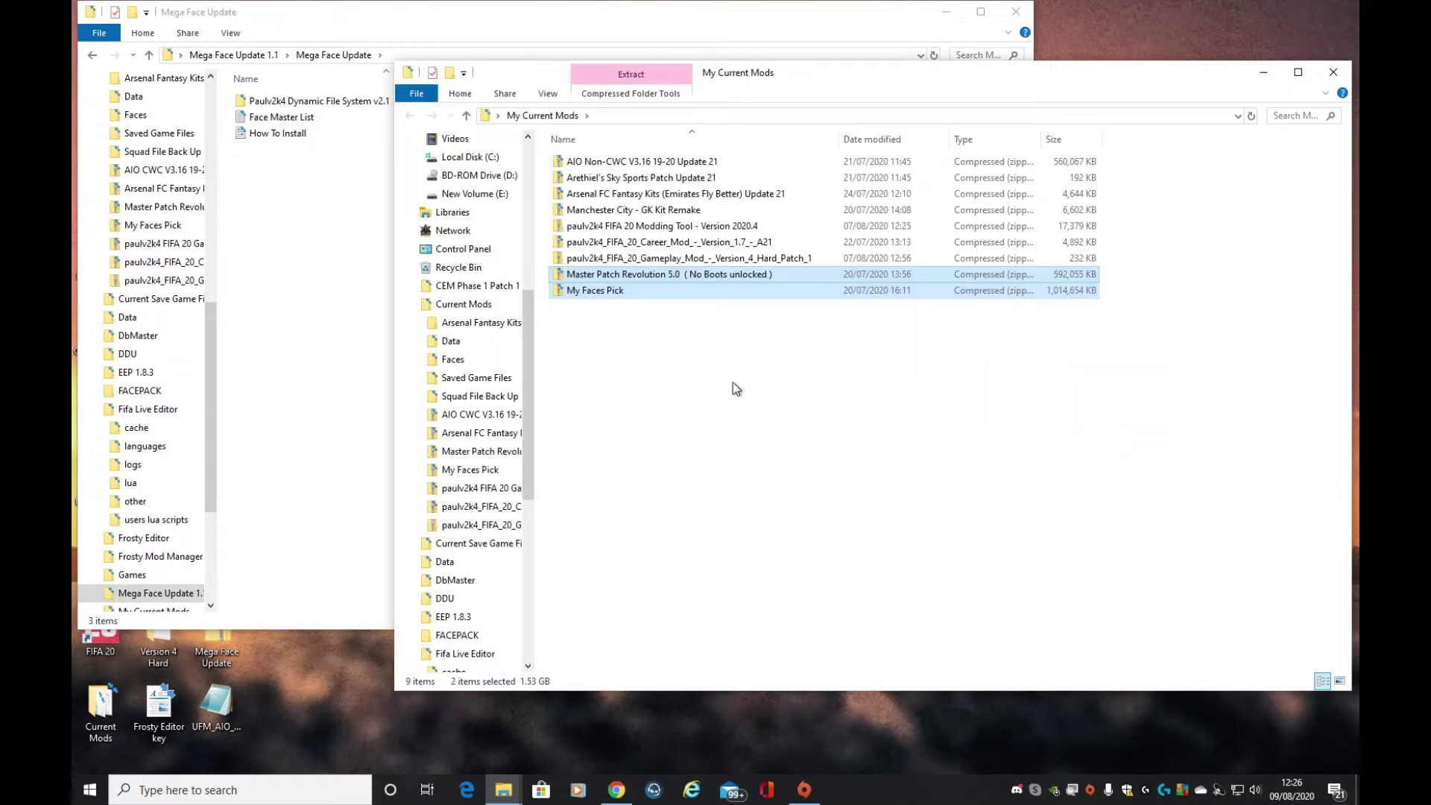
left_click(743, 407)
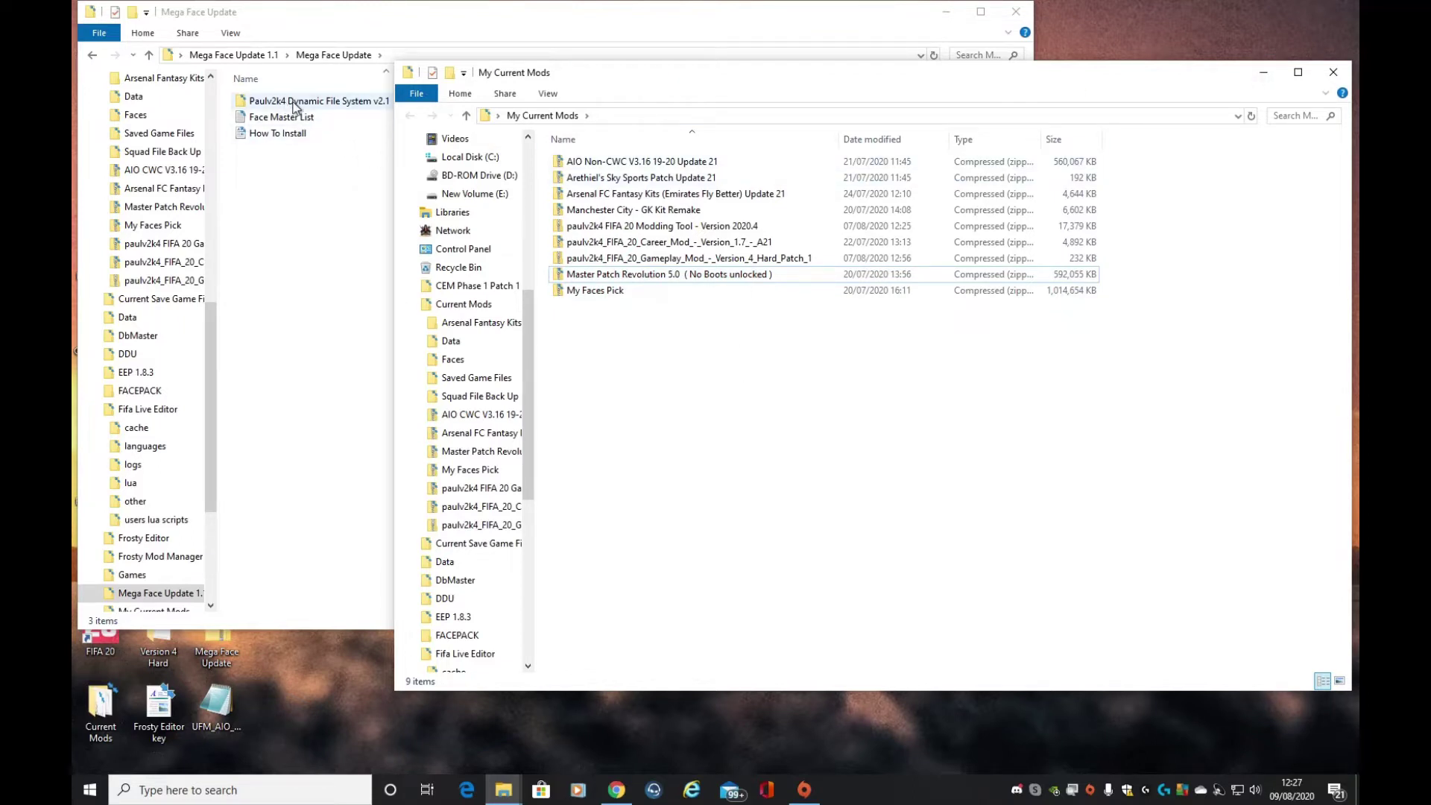
left_click(1262, 72)
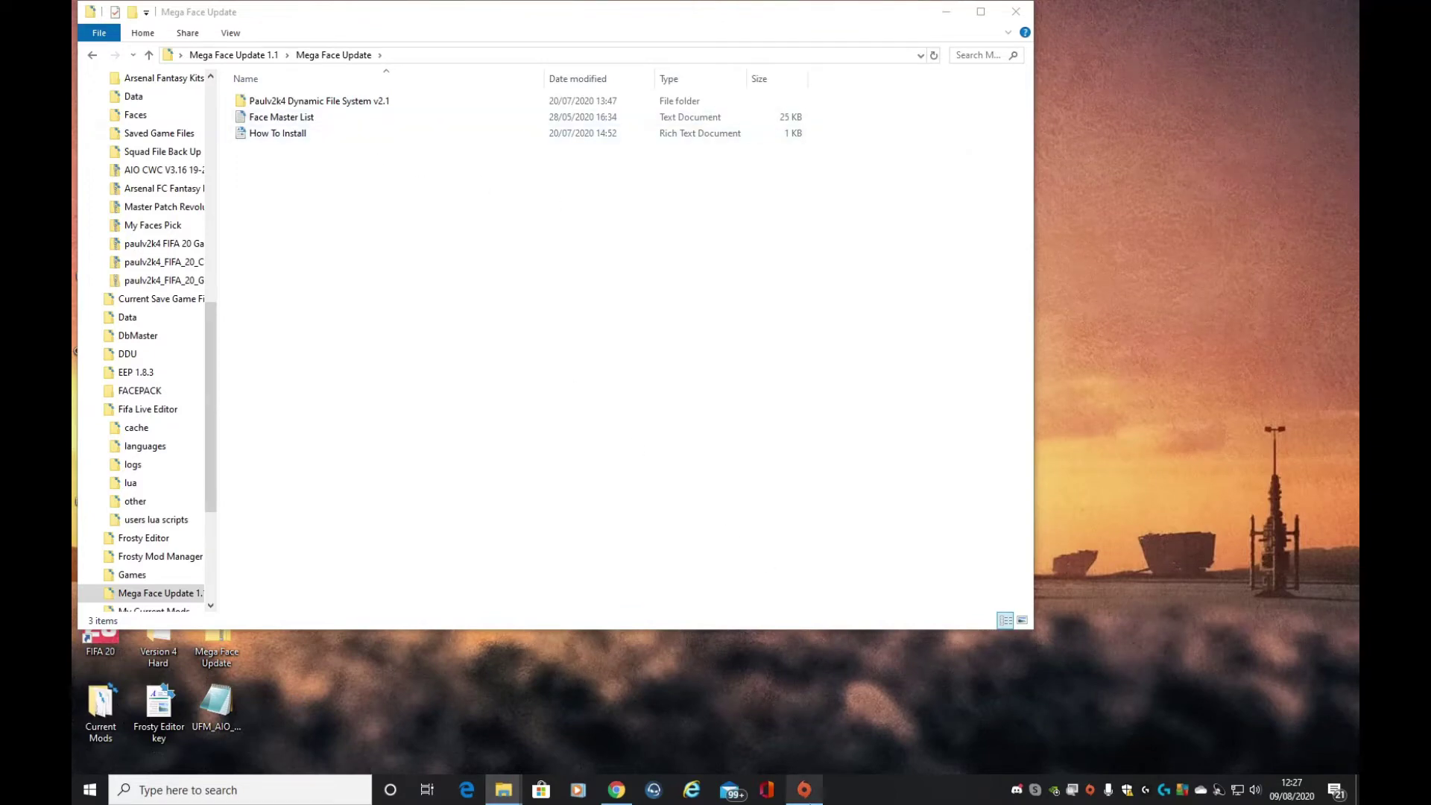
Check Origin's FIFA 20 verification progress, then minimize Origin and the Mega Face Update window
left_click(804, 789)
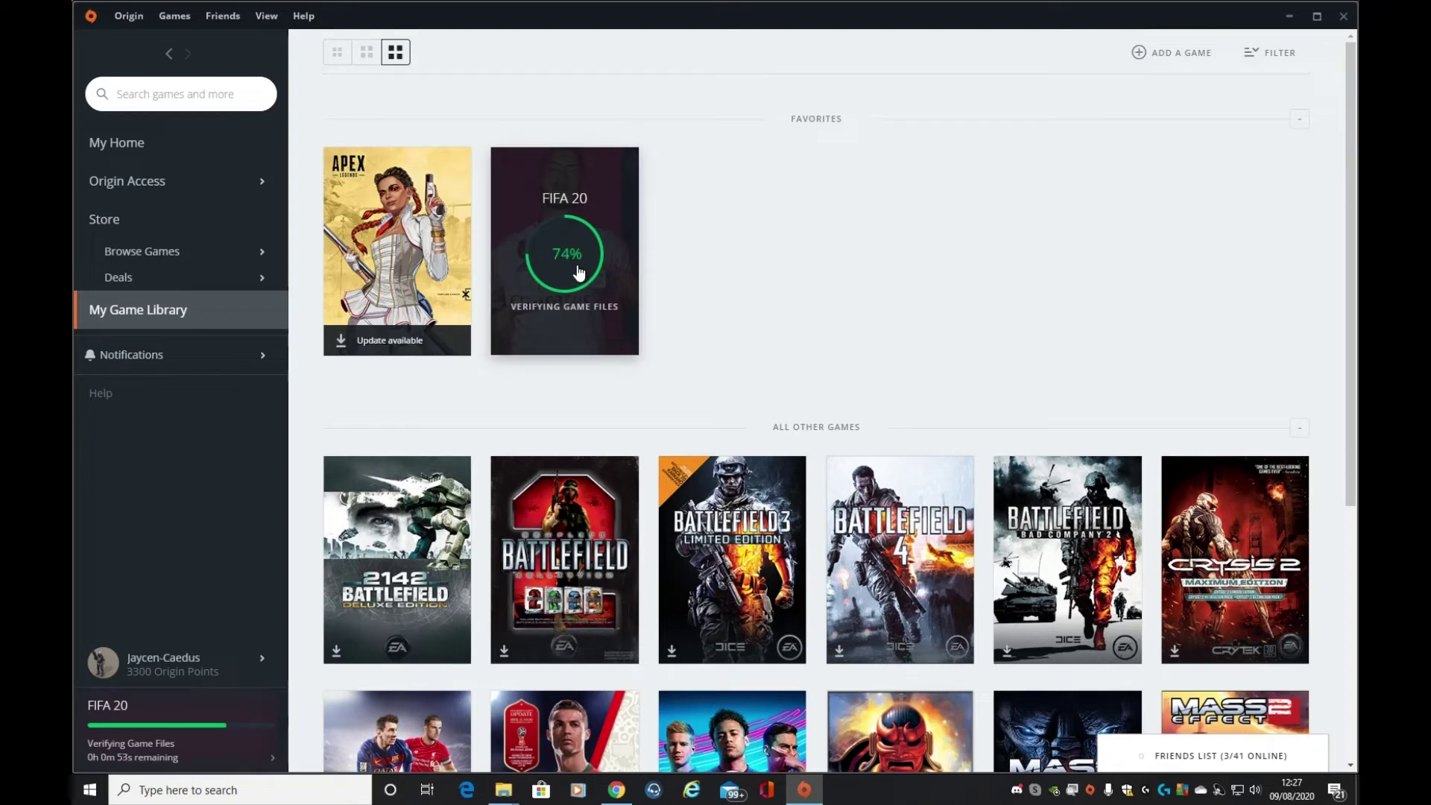
left_click(1289, 16)
left_click_drag(592, 15, 793, 92)
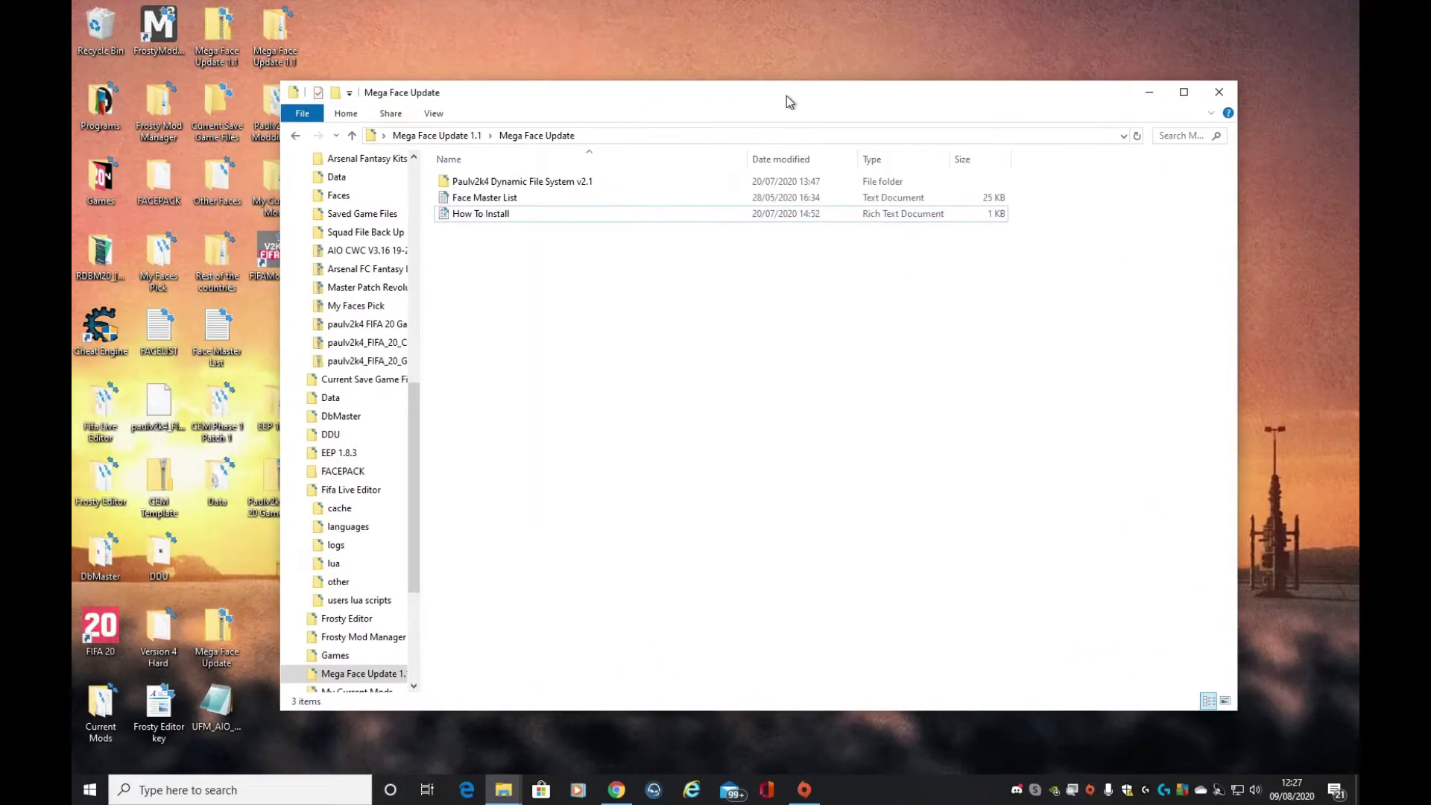
left_click(1147, 92)
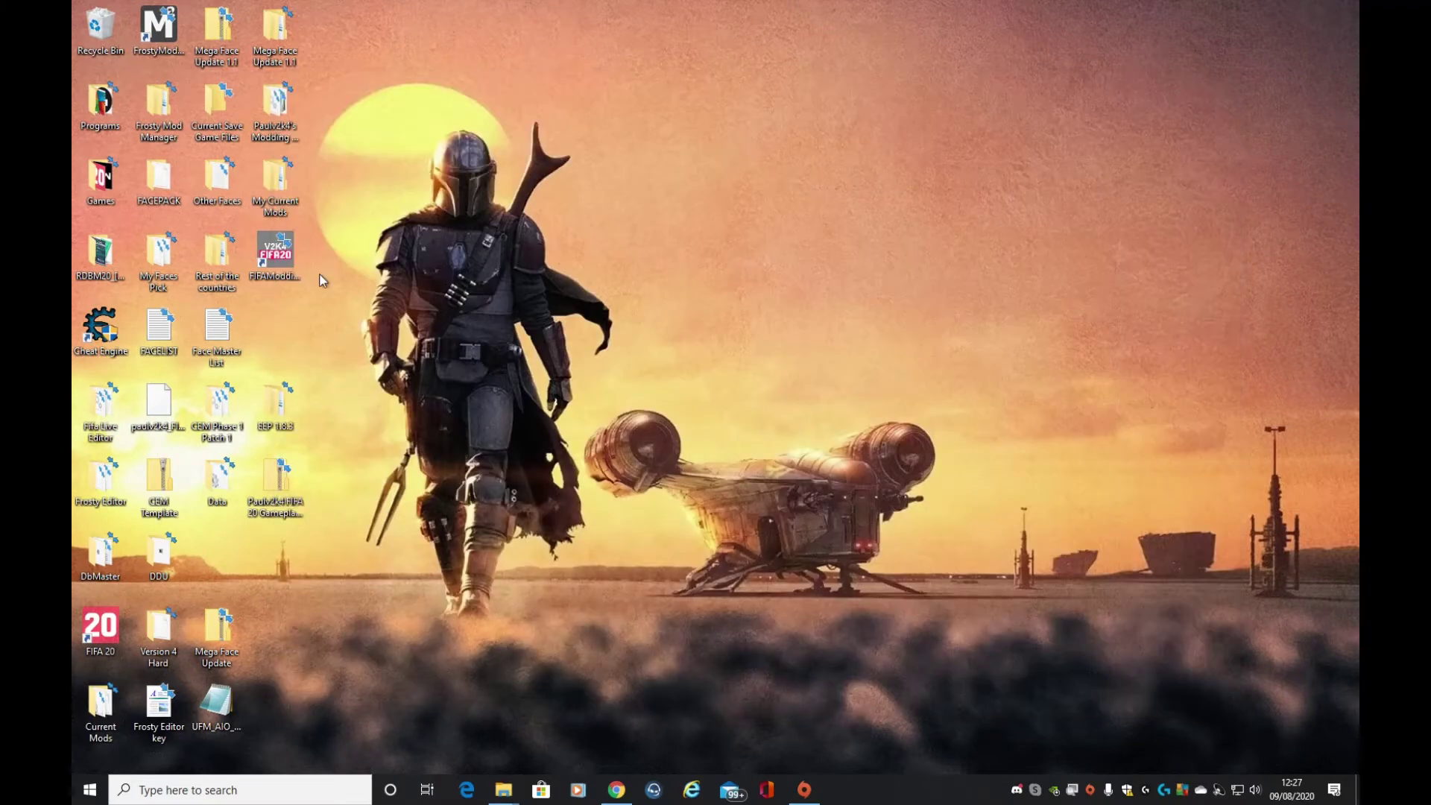
Start FIFAModdingUI's Launcher and import paulv2k4_FIFA_20_Career_Mod_-_Version_1.7_-_A21.zip from My Current Mods
double_click(275, 257)
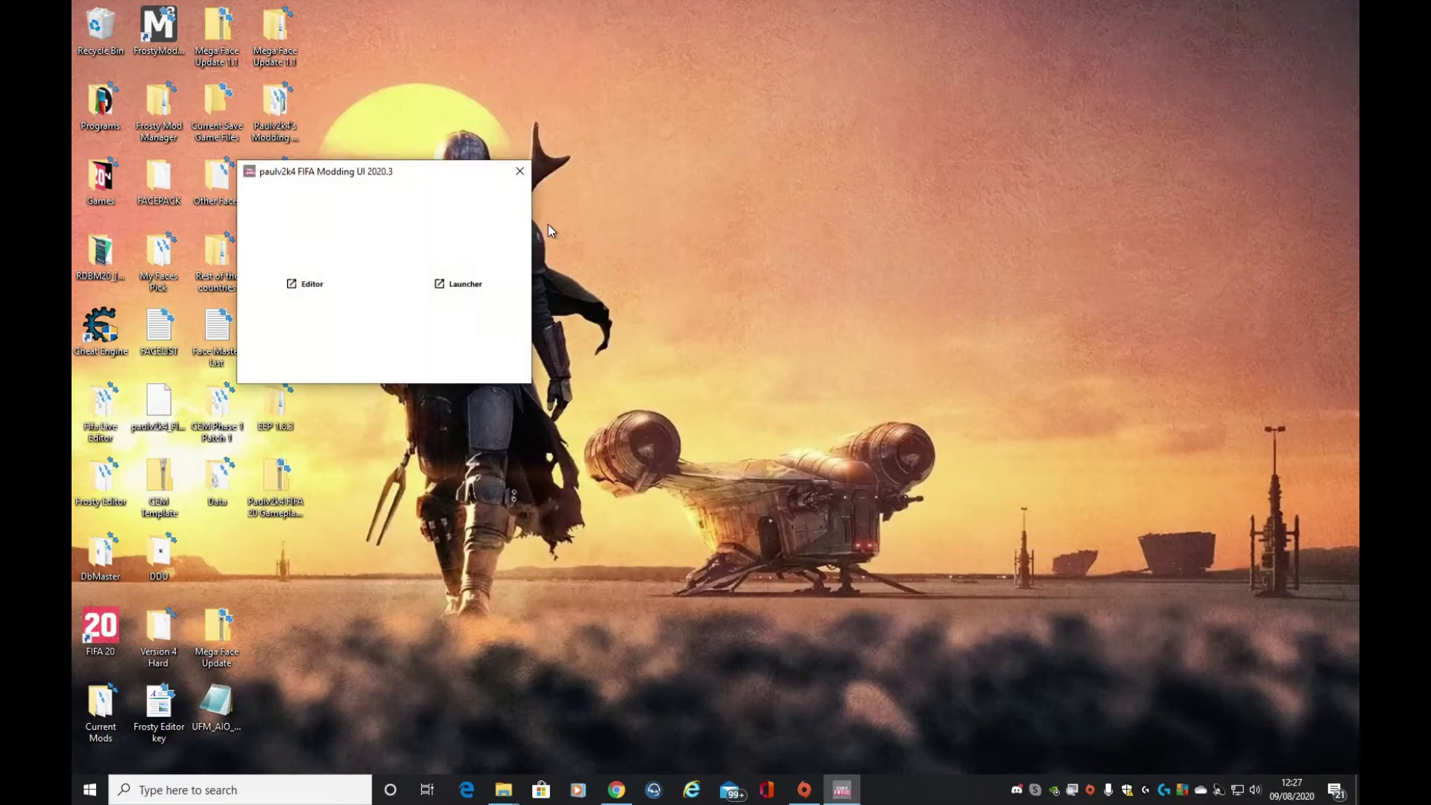
left_click(477, 287)
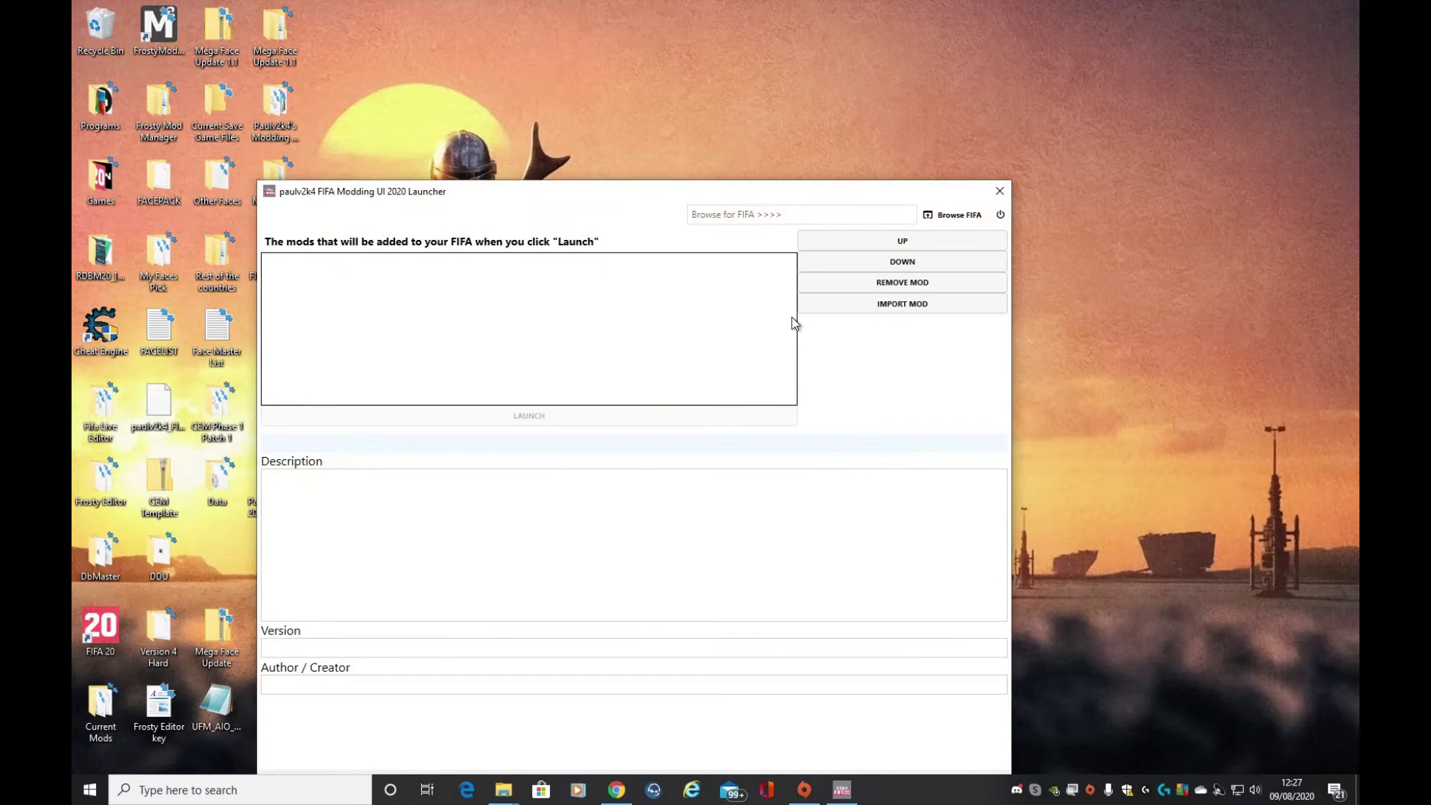
left_click(875, 303)
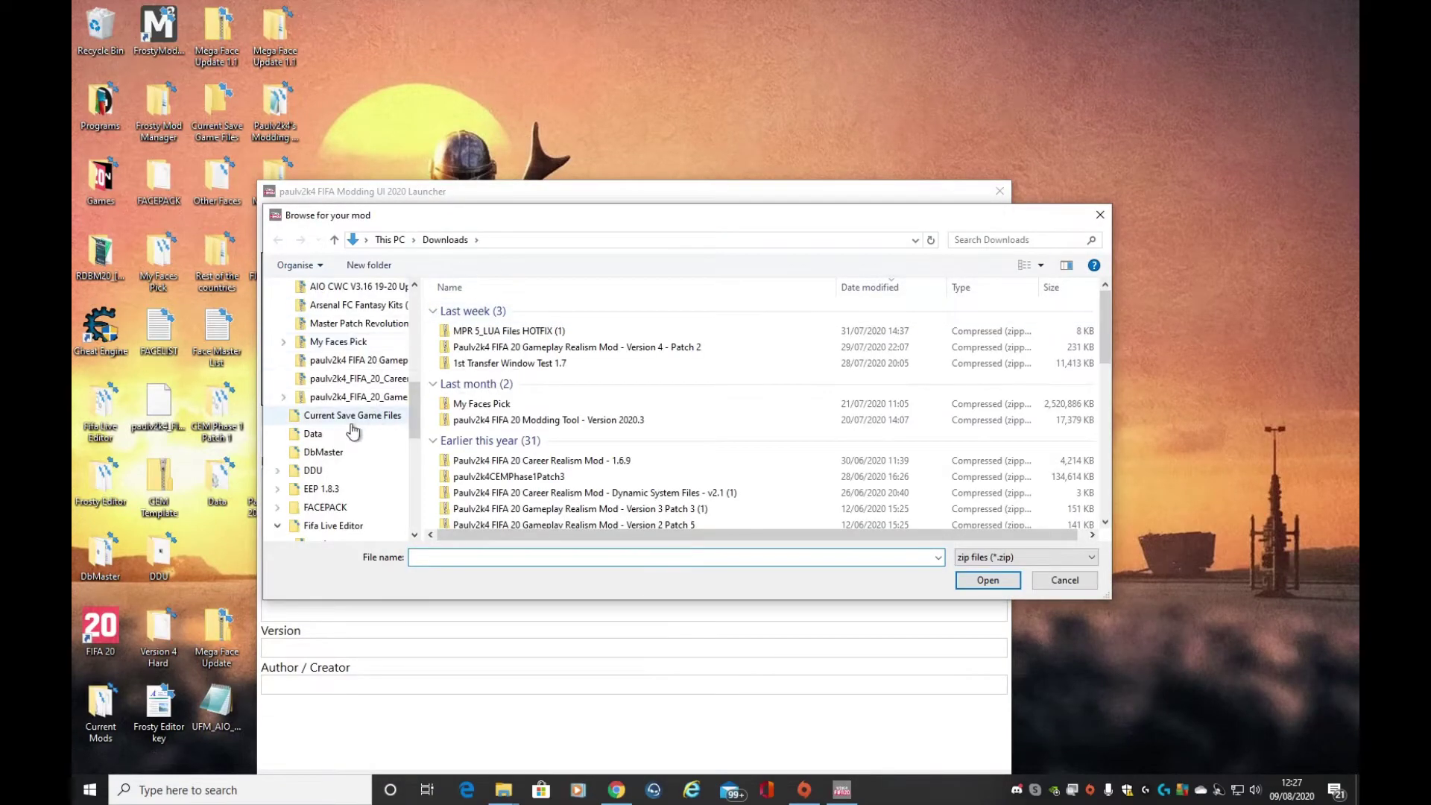
scroll(346, 428, "up", 4)
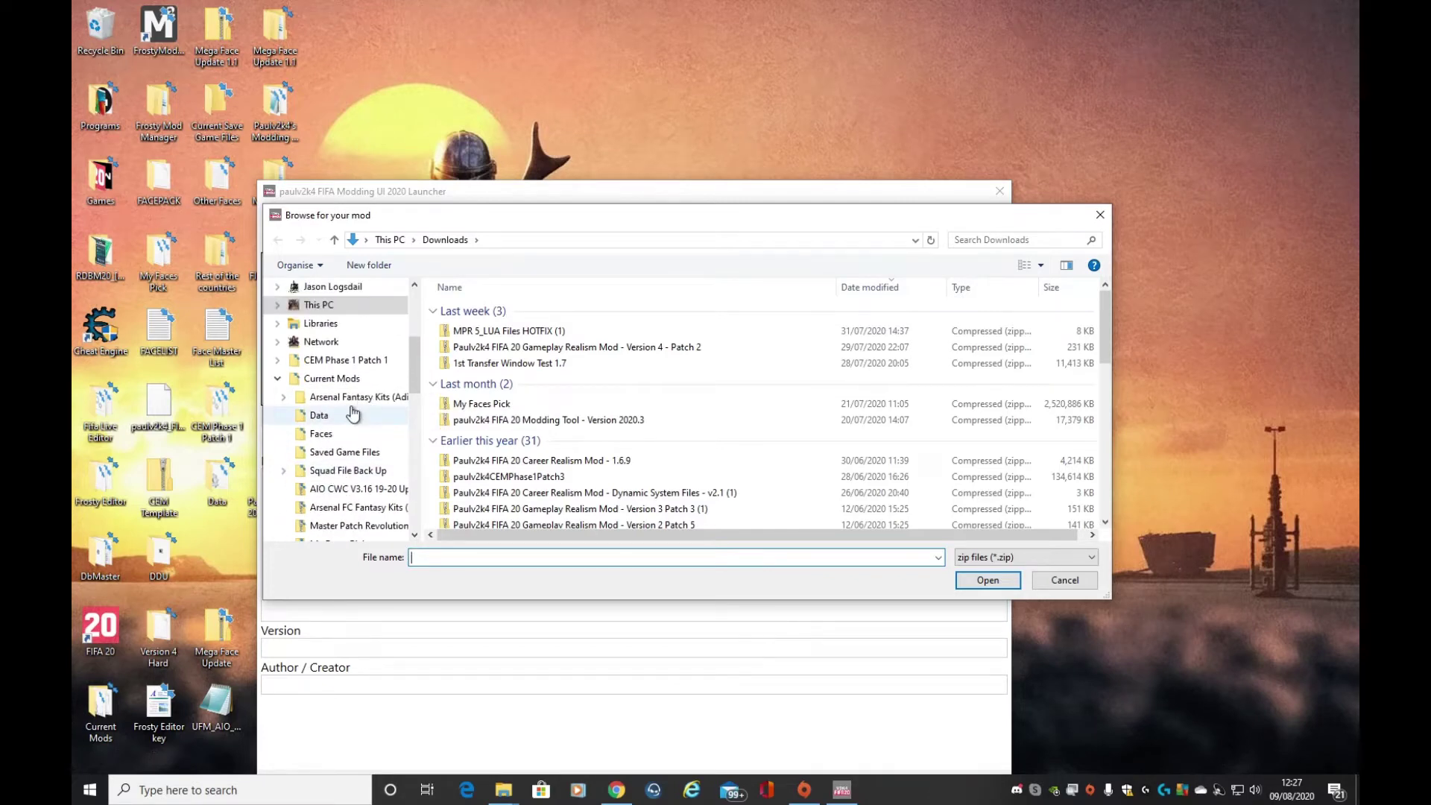
scroll(356, 418, "up", 1)
scroll(352, 409, "down", 3)
scroll(354, 409, "down", 5)
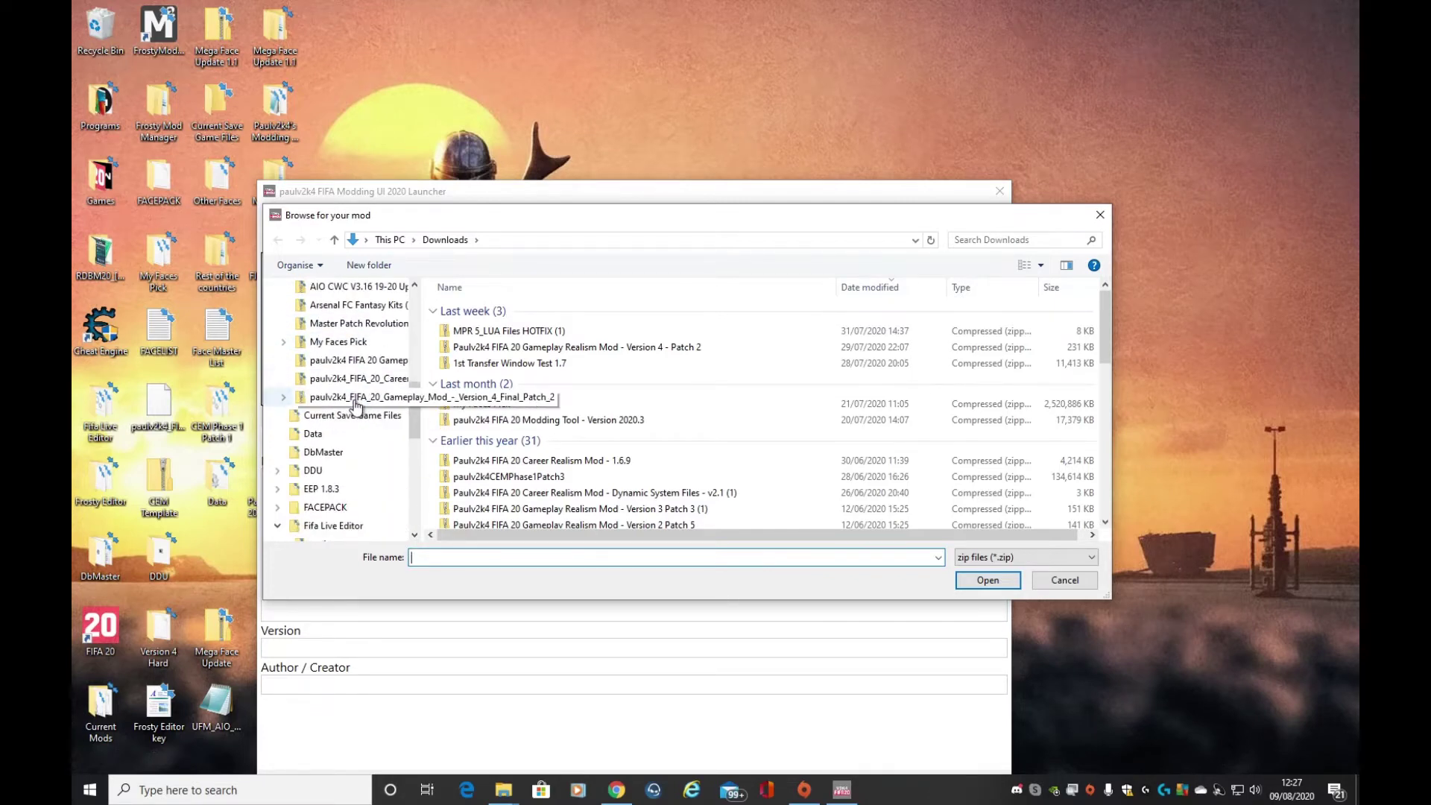
scroll(360, 400, "down", 2)
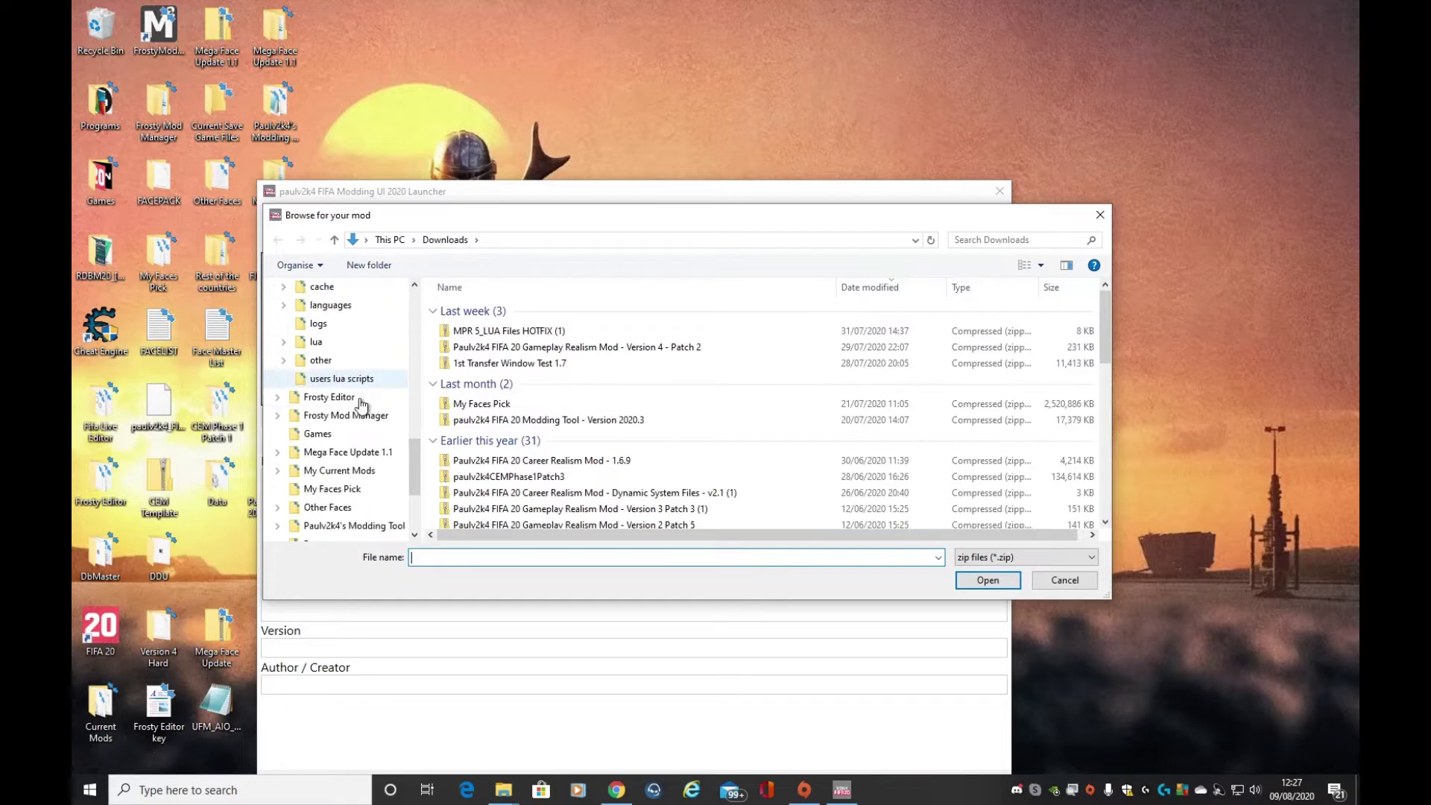
left_click(345, 472)
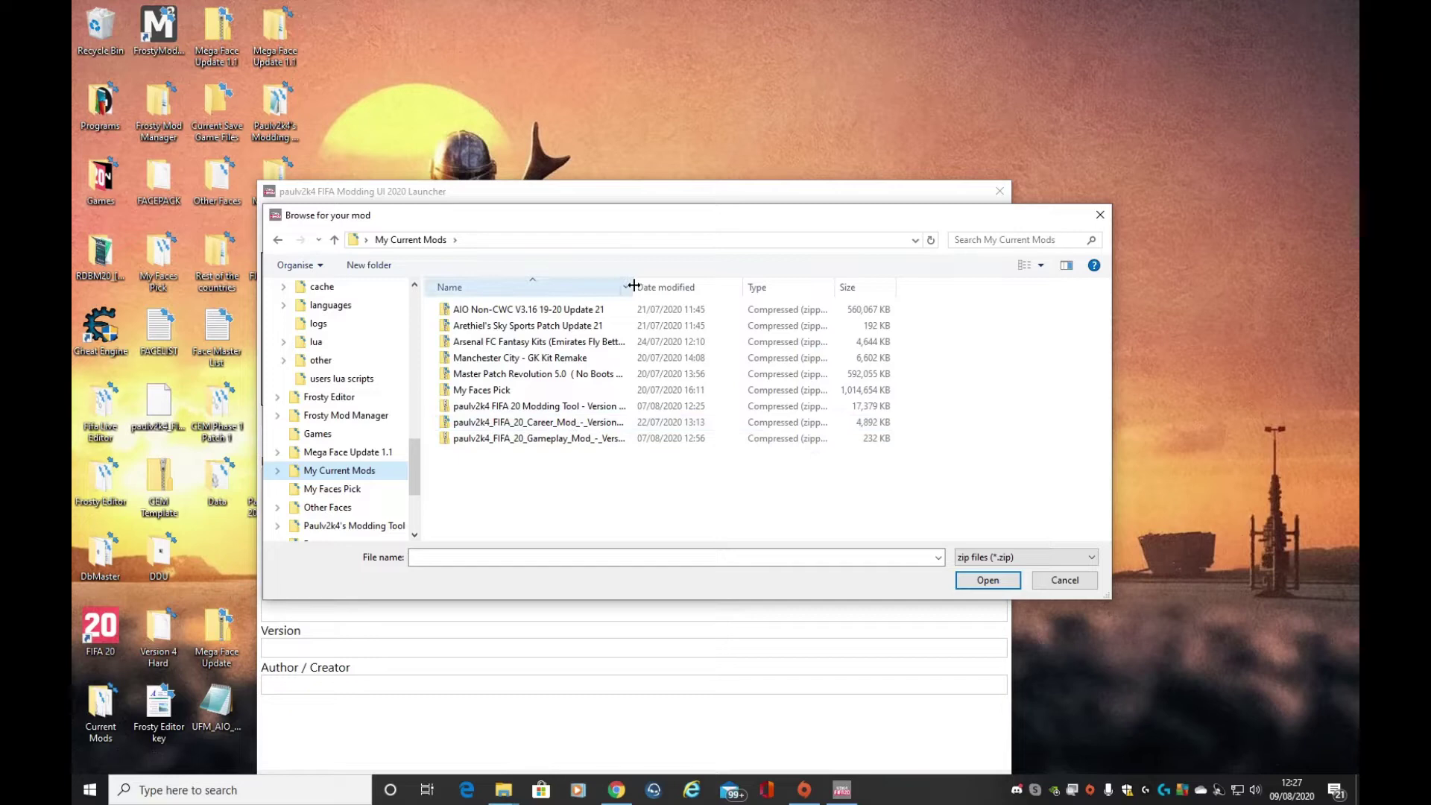
left_click_drag(632, 287, 792, 288)
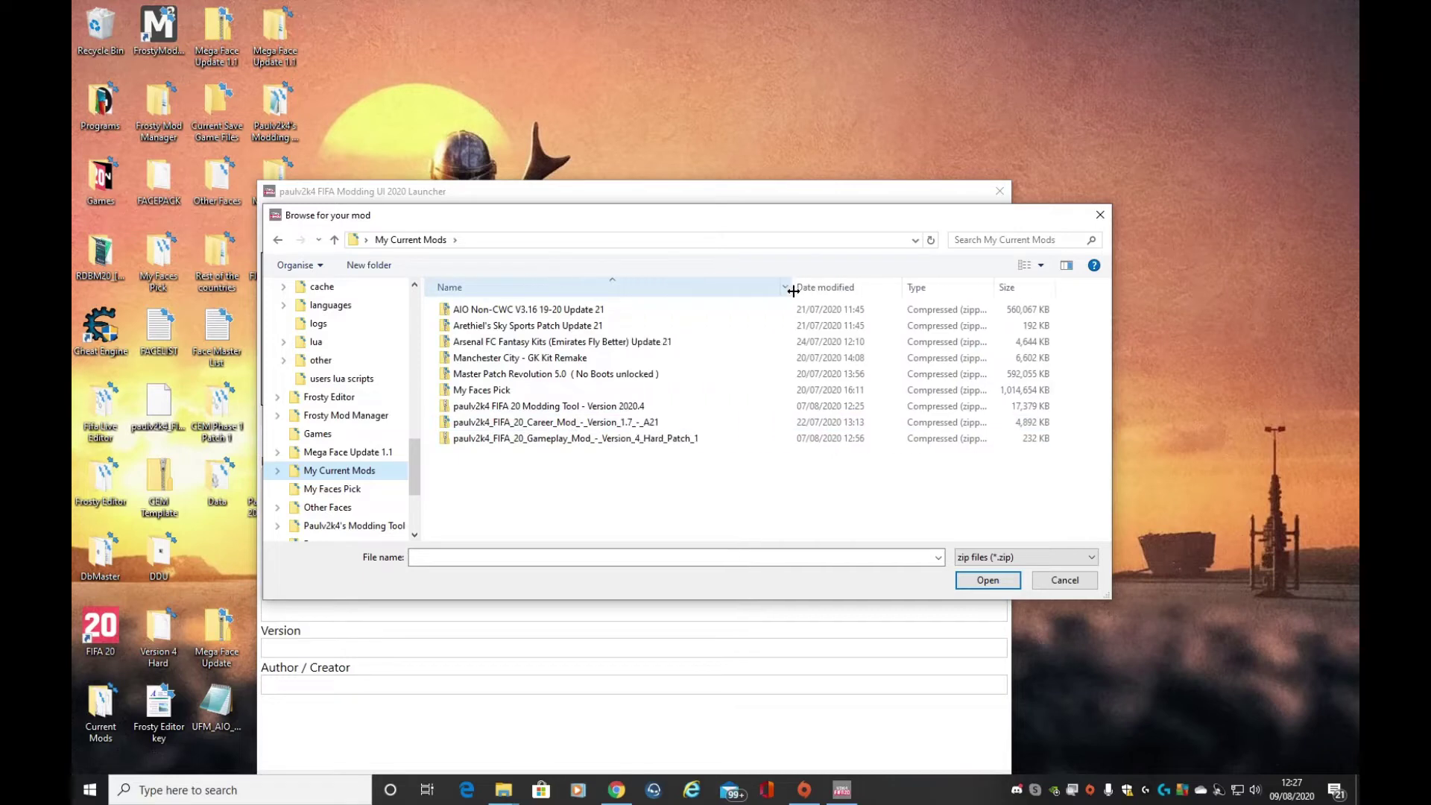
left_click(648, 424)
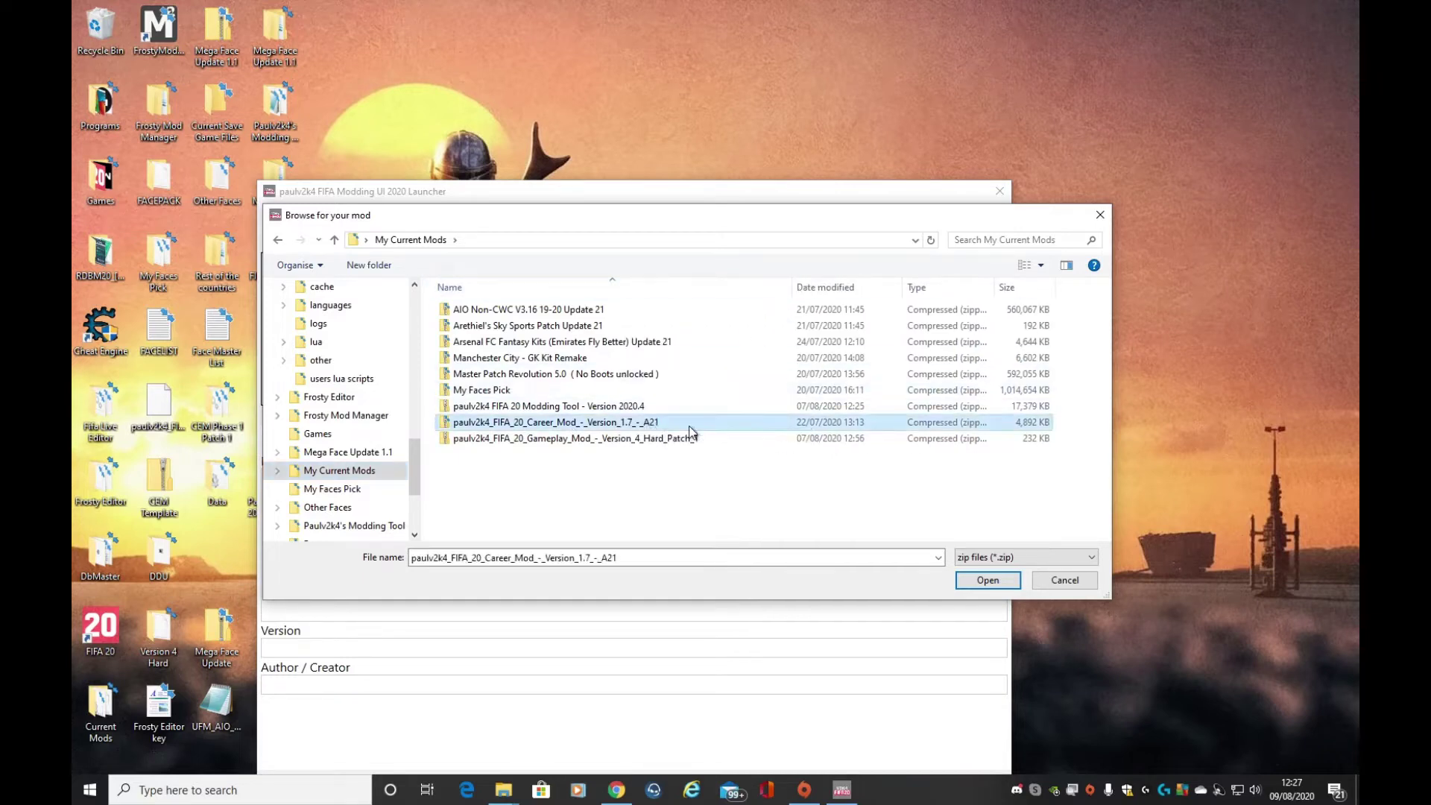
Finish importing the Career Mod zip and add the AIO Non-CWC V3.16 19-20 Update 21 zip
left_click(964, 583)
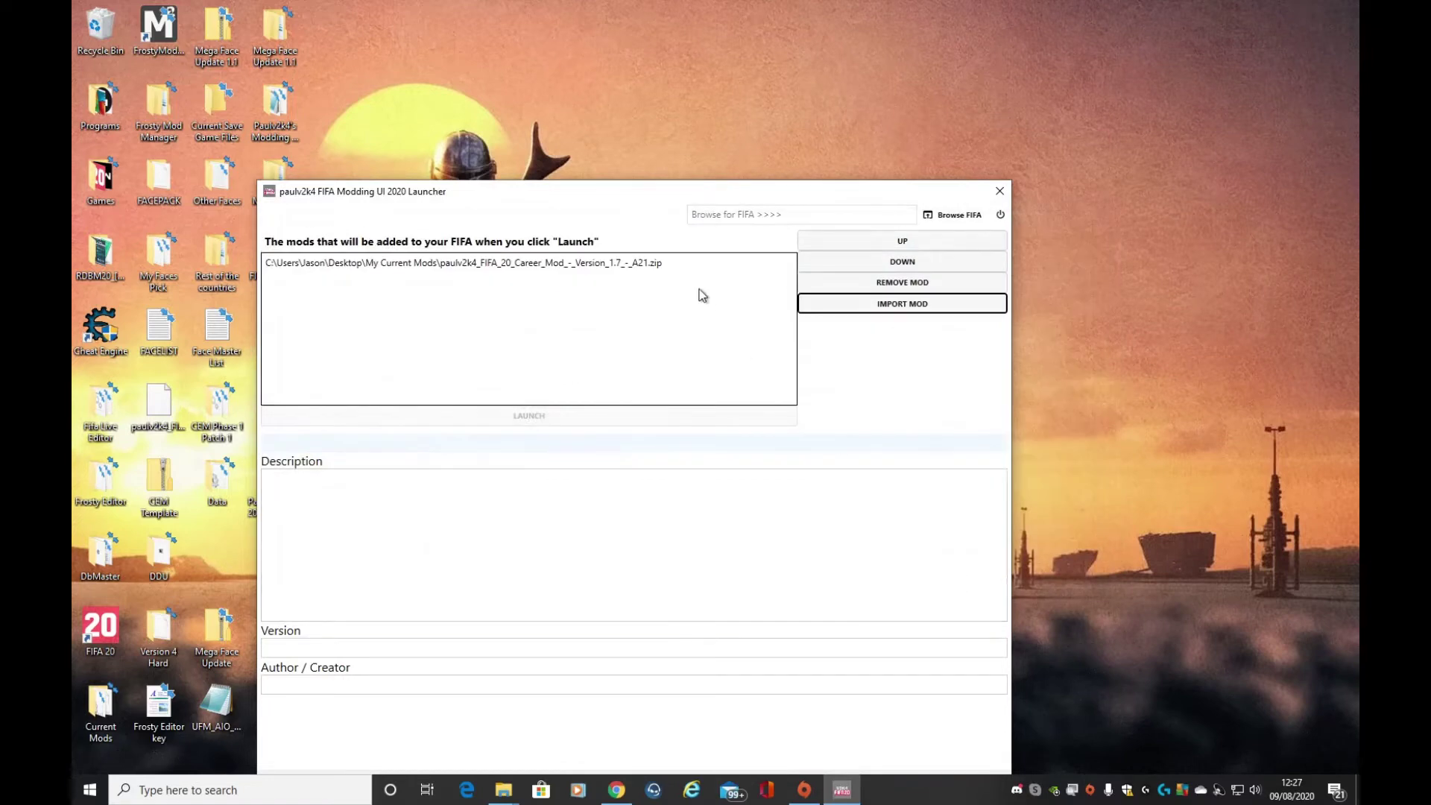
left_click(833, 307)
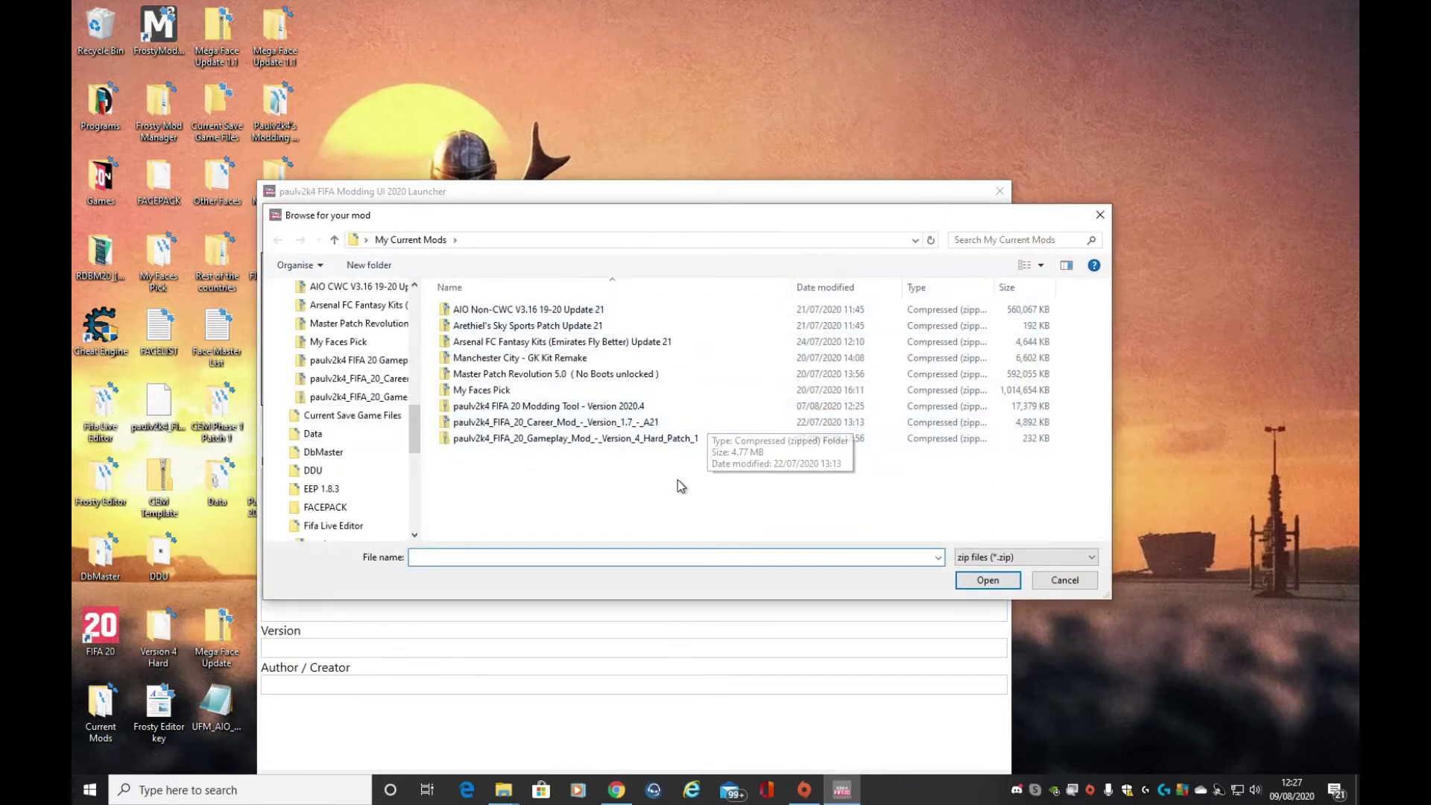
left_click(513, 312)
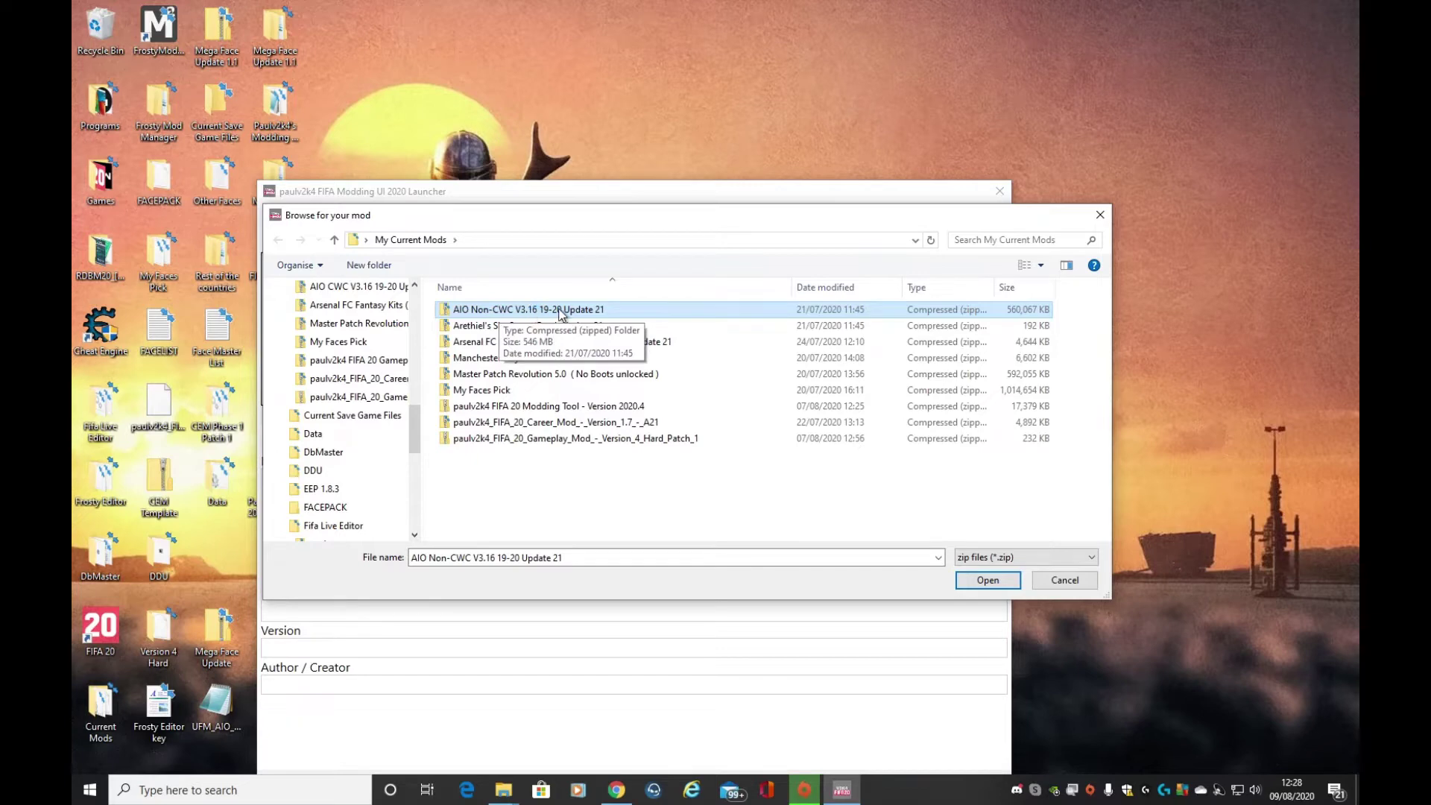
left_click(988, 581)
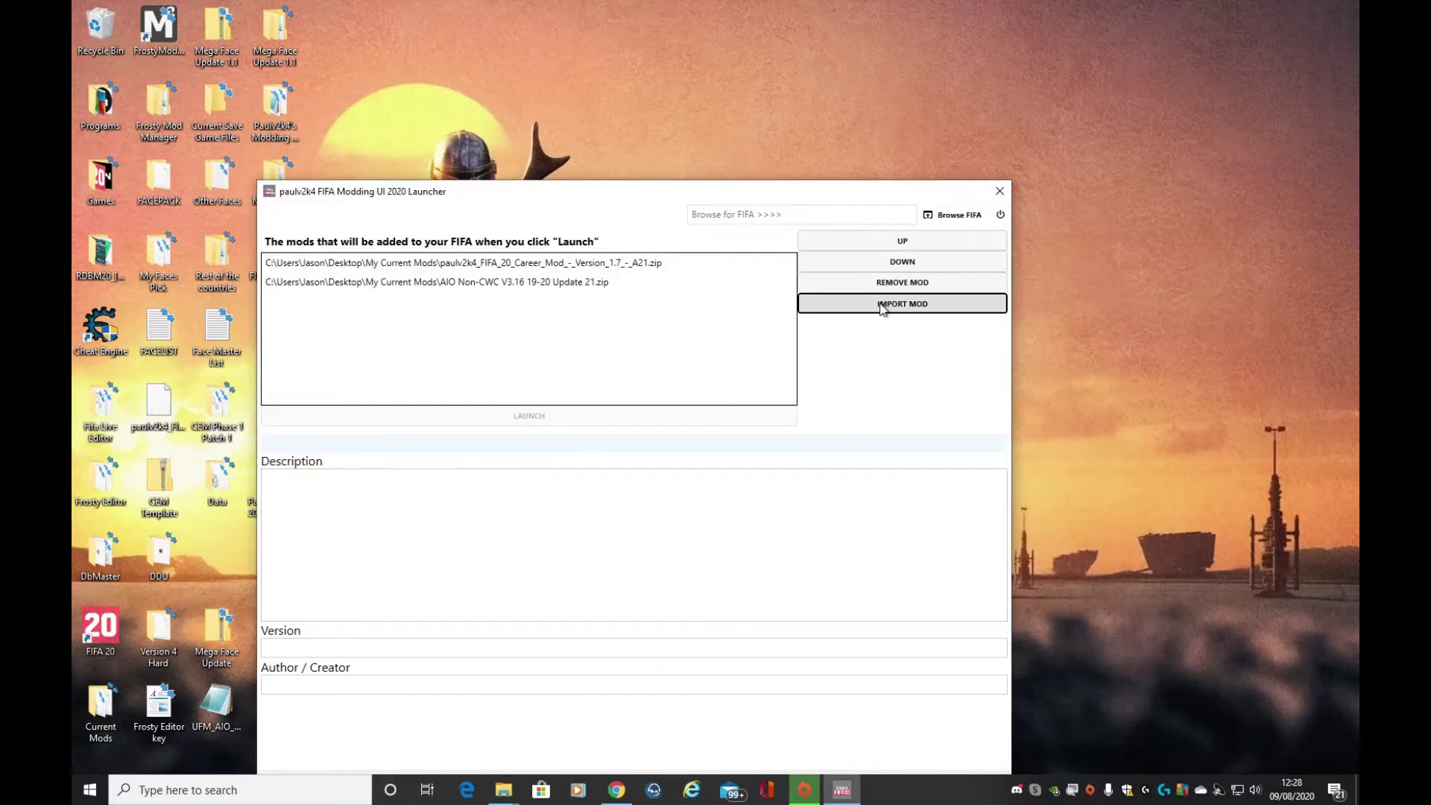
Import the Master Patch Revolution 5.0 (No Boots unlocked) mod file from My Current Mods
left_click(882, 306)
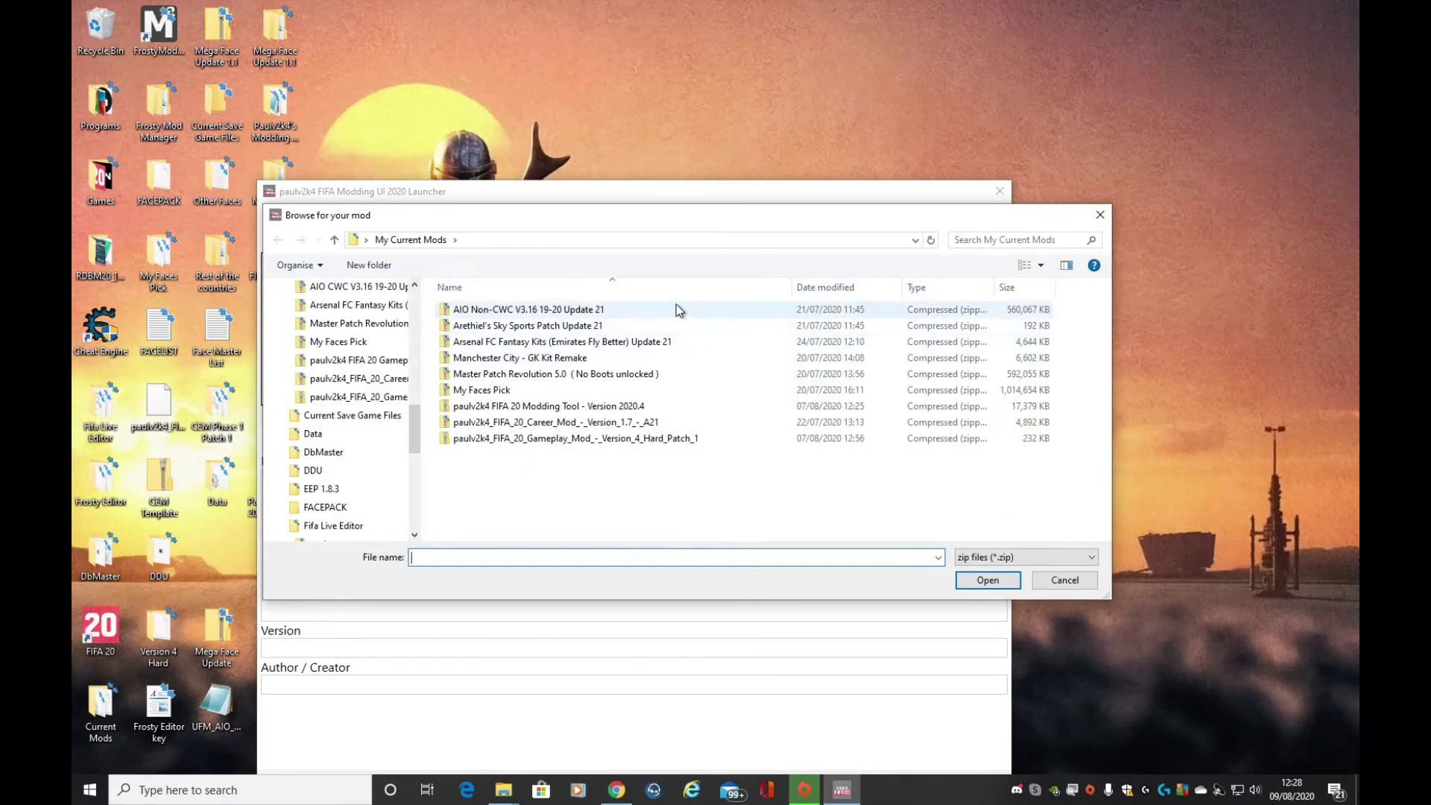
left_click(606, 375)
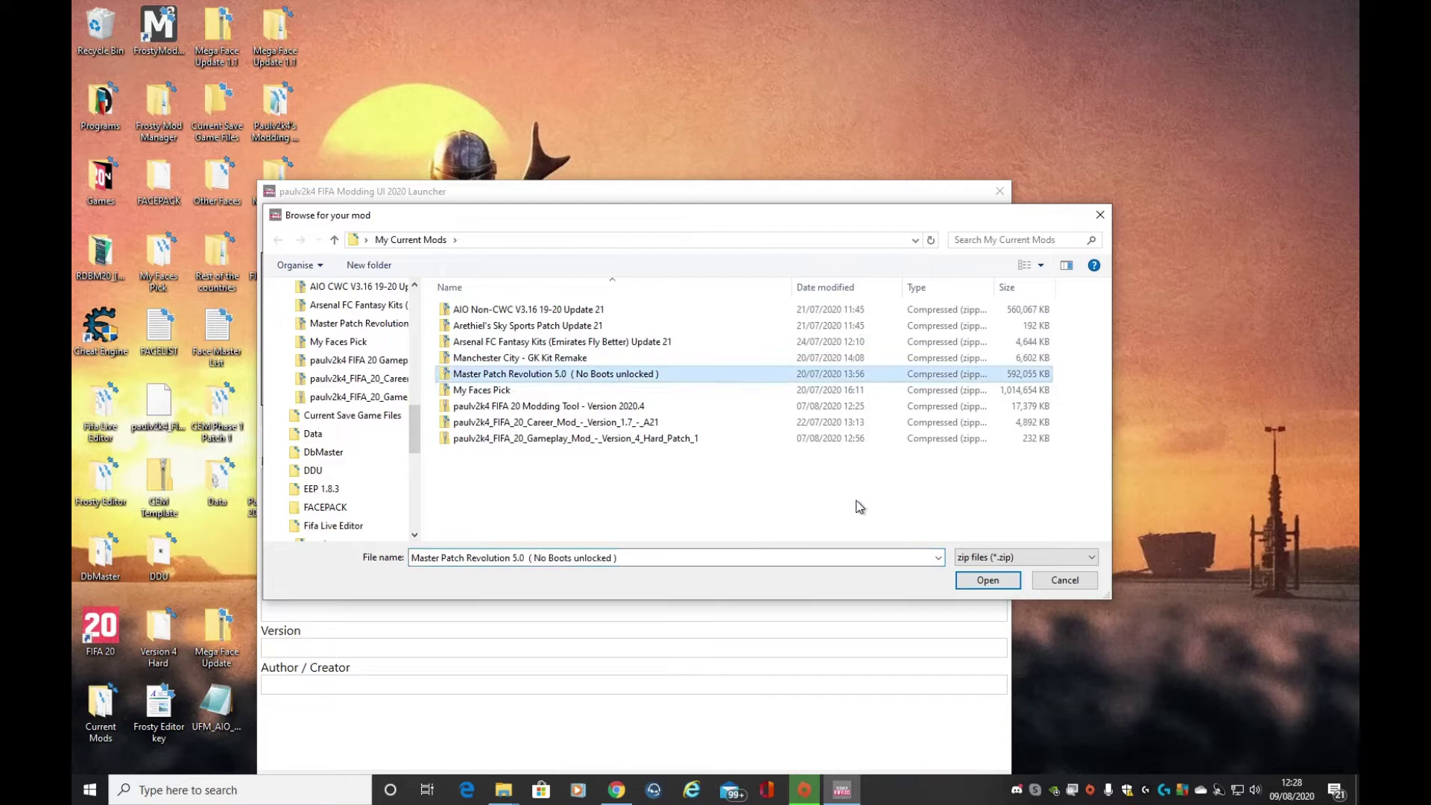
left_click(987, 580)
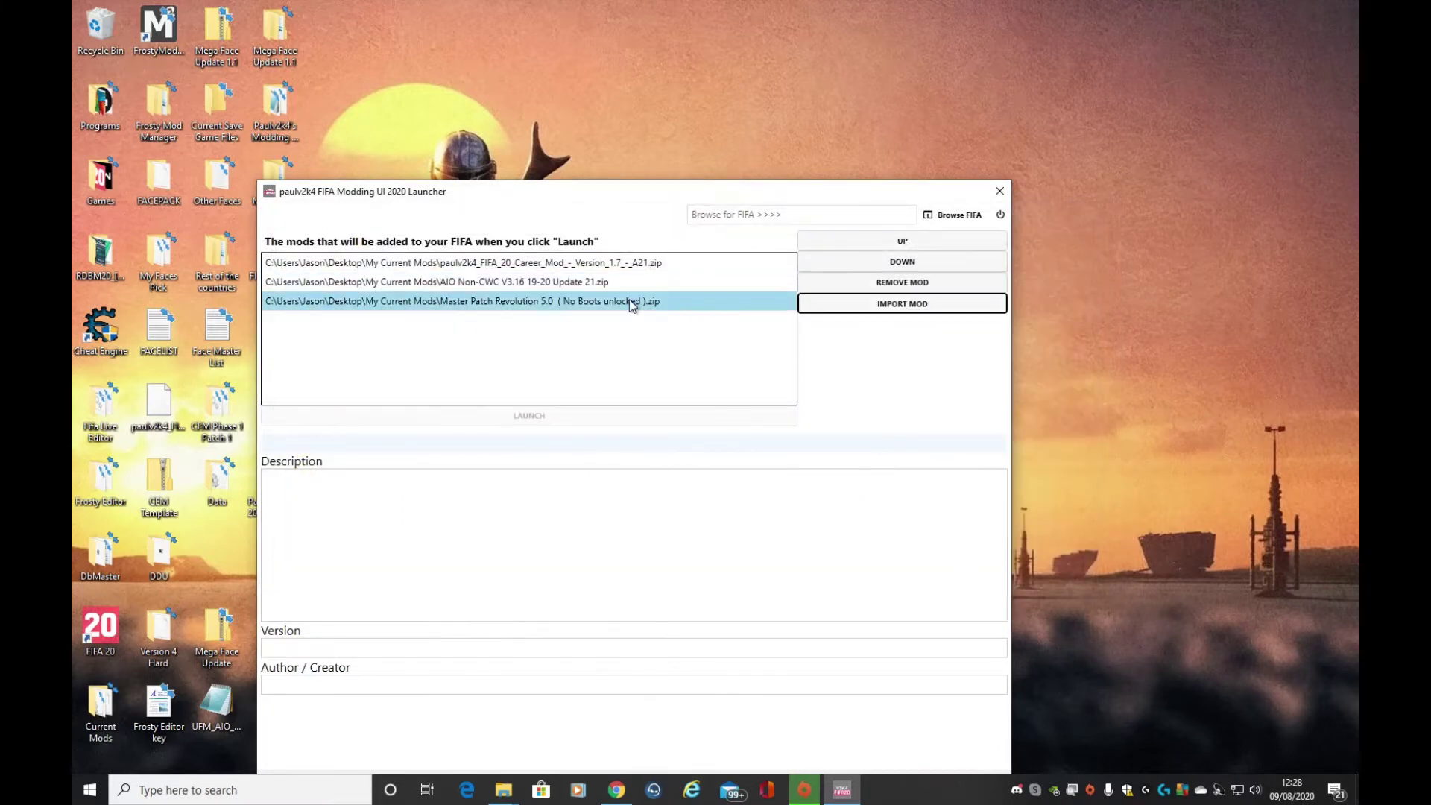
Import the My Faces Pick and Arsenal FC Fantasy Kits mod files
left_click(871, 302)
left_click(521, 390)
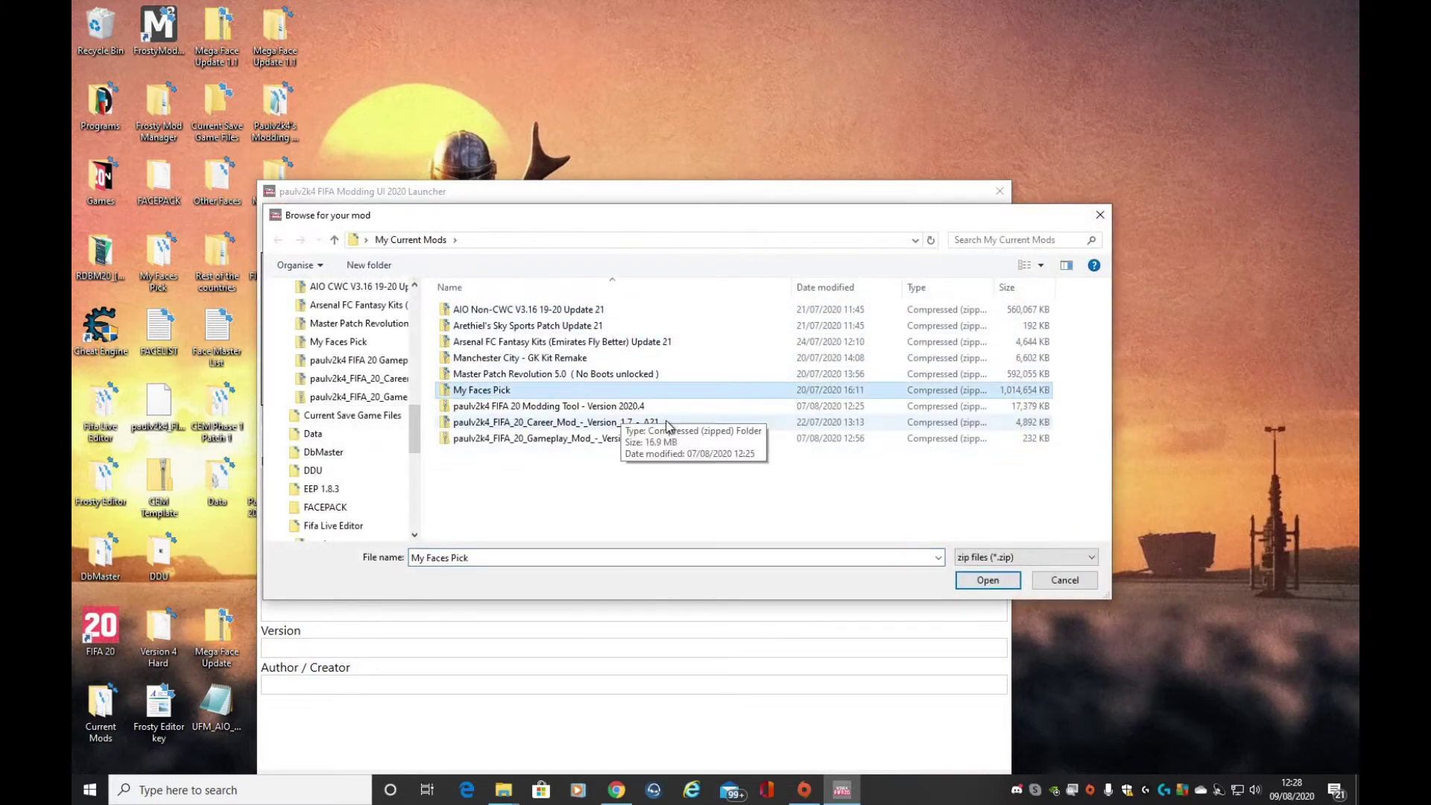
left_click(983, 585)
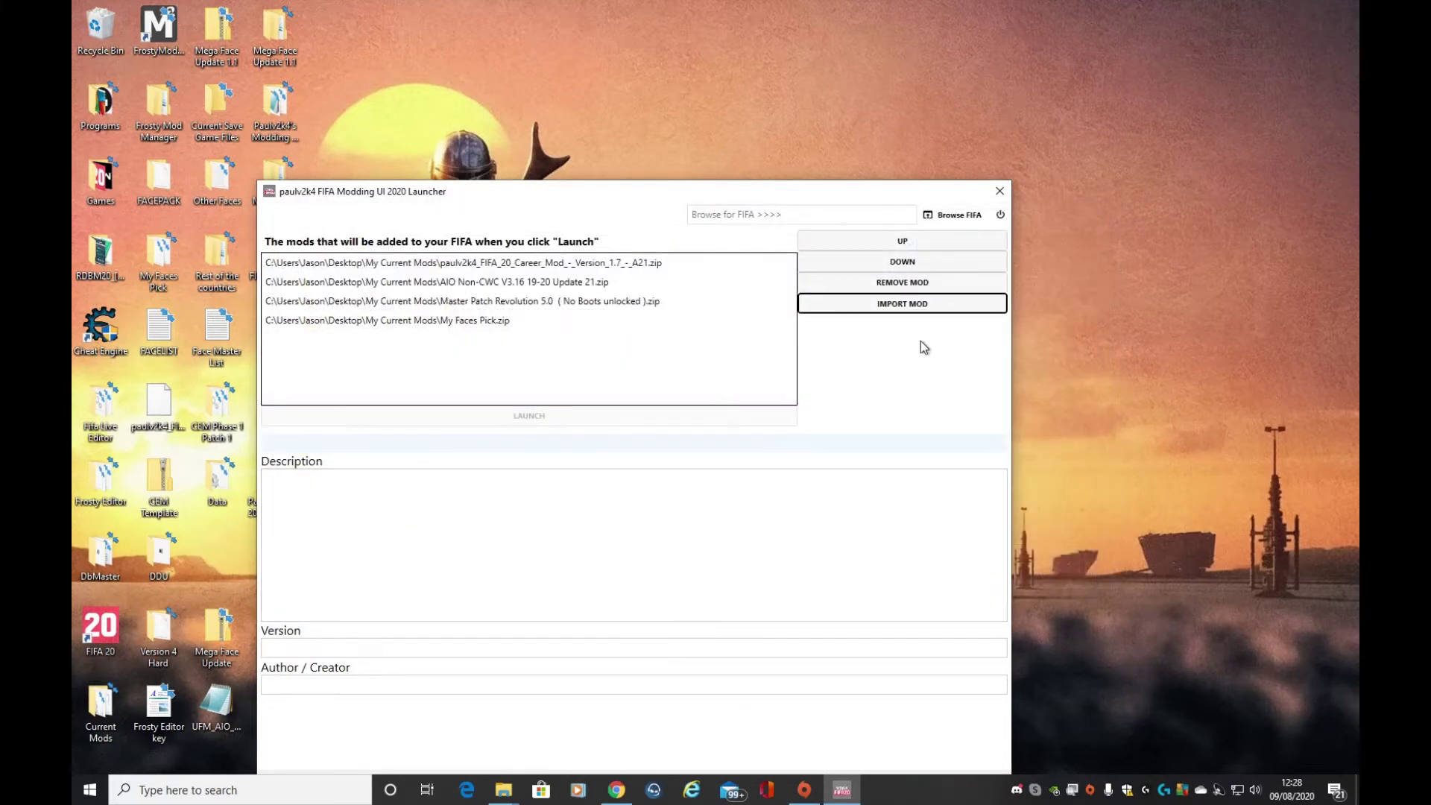
left_click(915, 307)
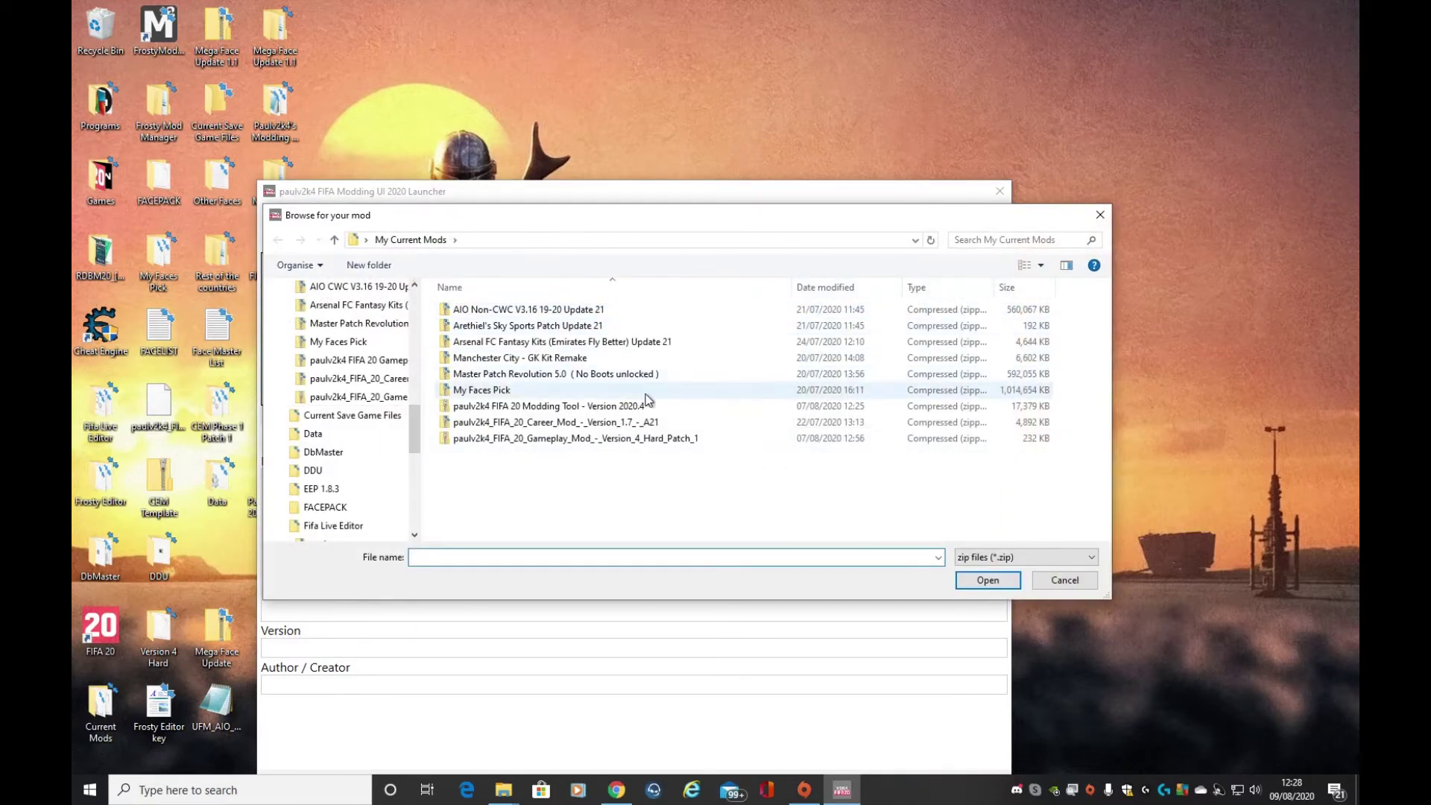
left_click(610, 349)
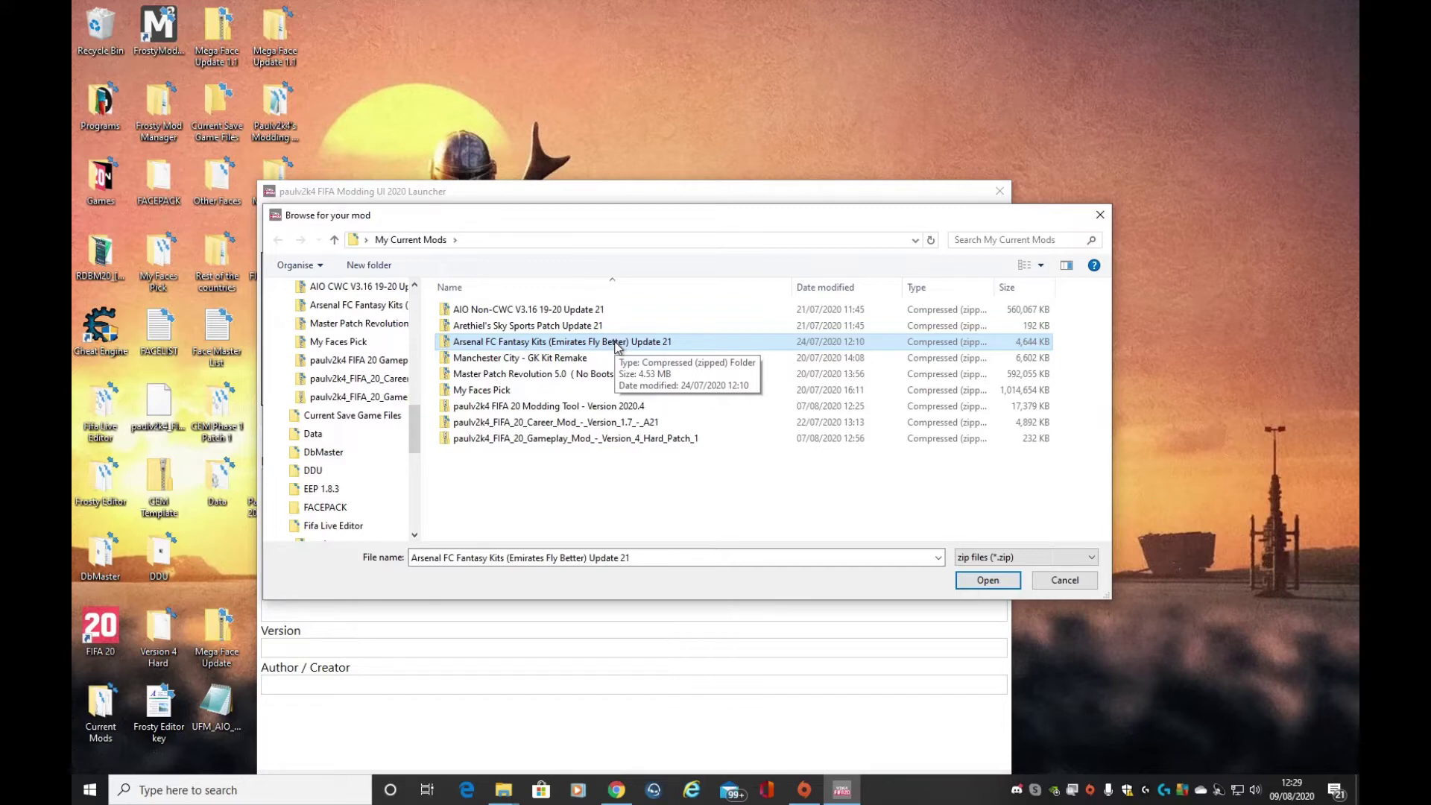
left_click(987, 580)
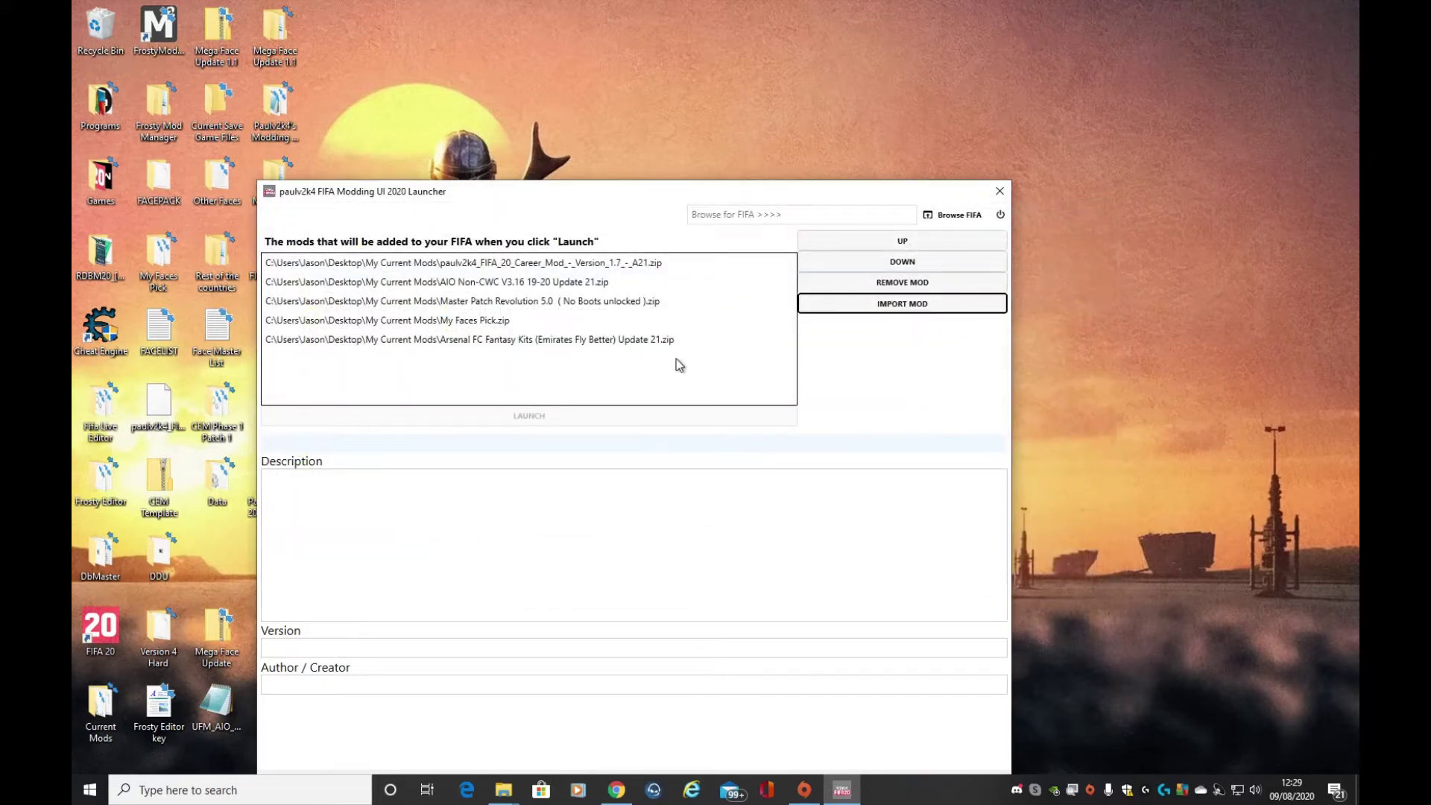
Import Manchester City GK Kit Remake, Arethiel's Sky Sports Patch Update 21 and Gameplay Mod V4 Hard Patch 1
left_click(839, 305)
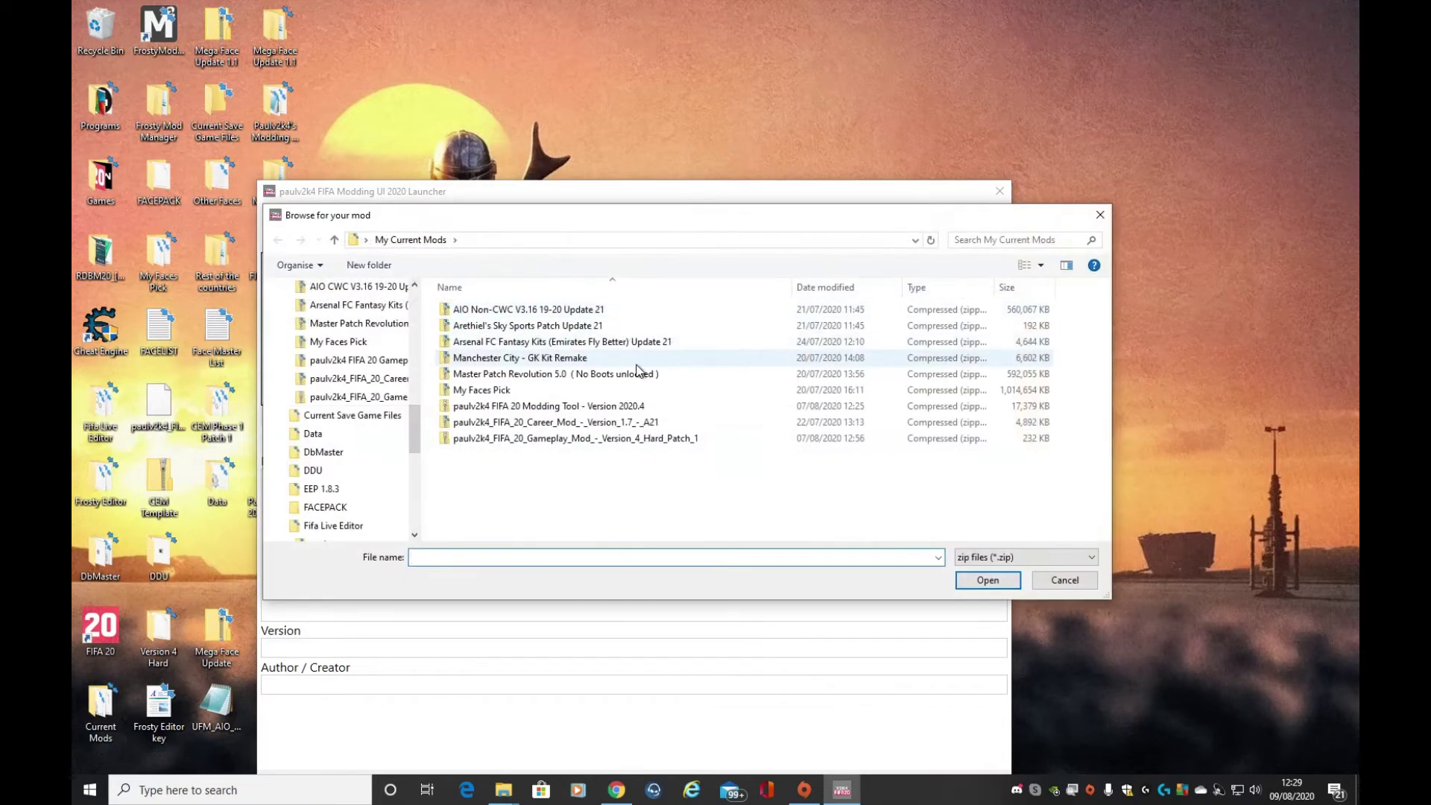
left_click(576, 360)
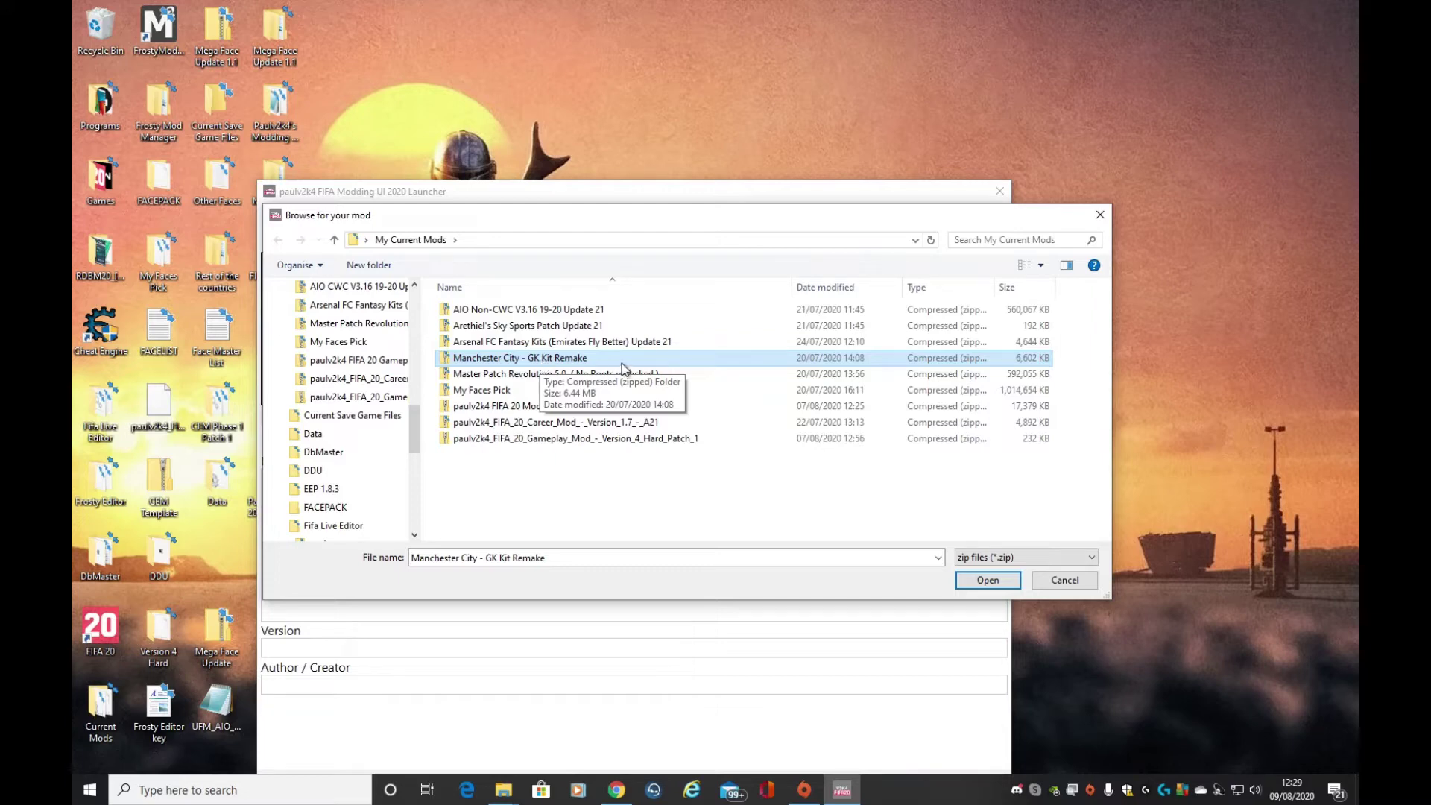
left_click(988, 581)
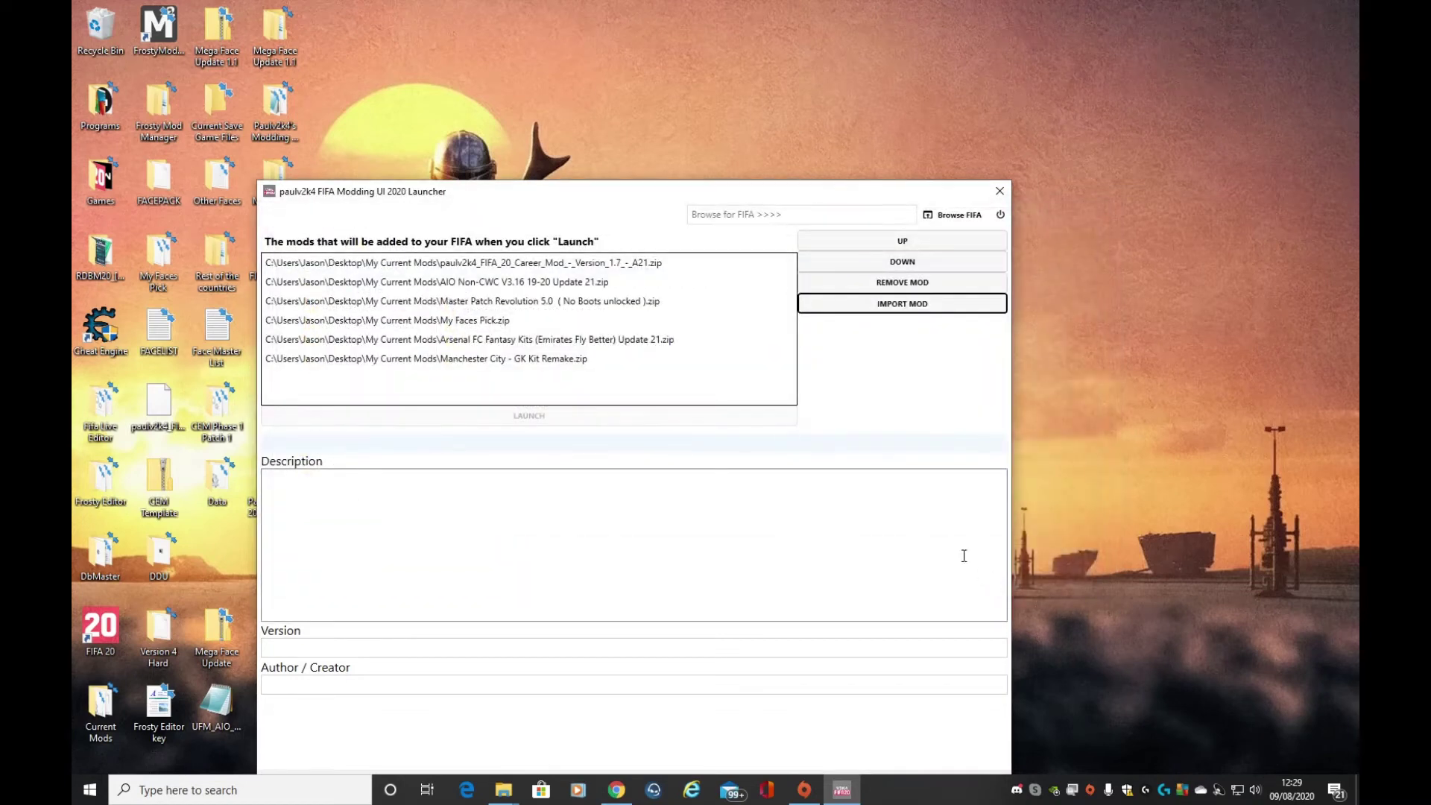
left_click(872, 302)
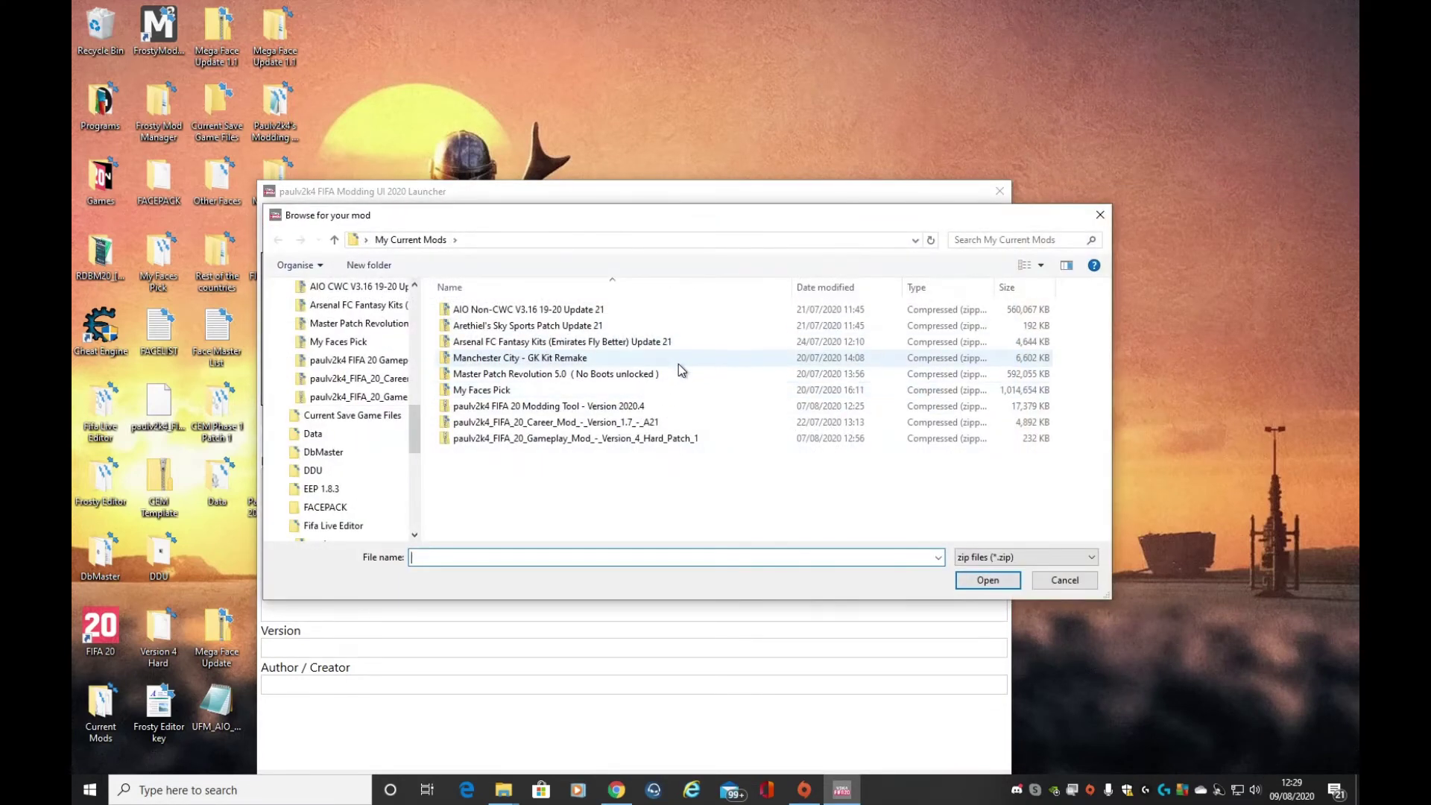
left_click(636, 326)
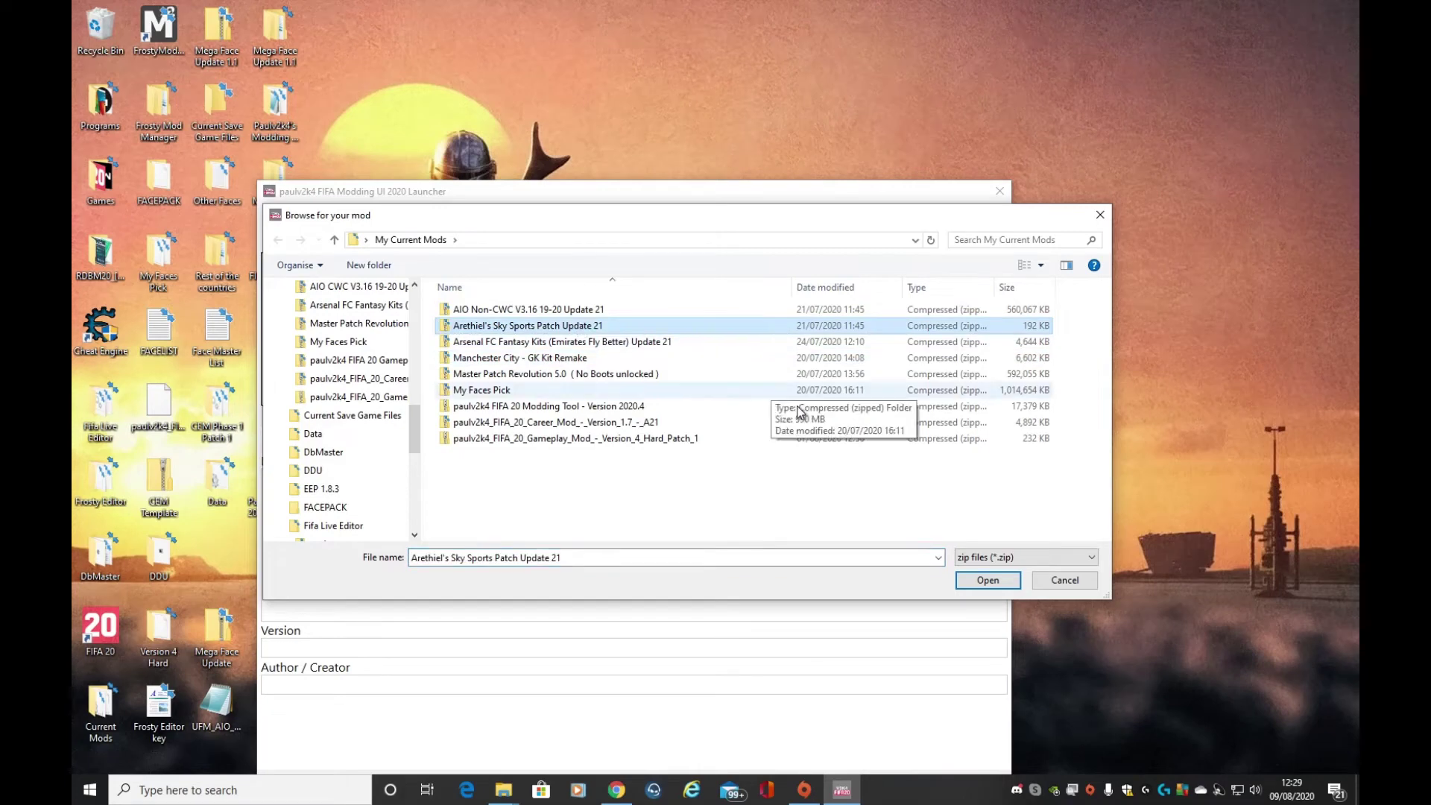
left_click(988, 579)
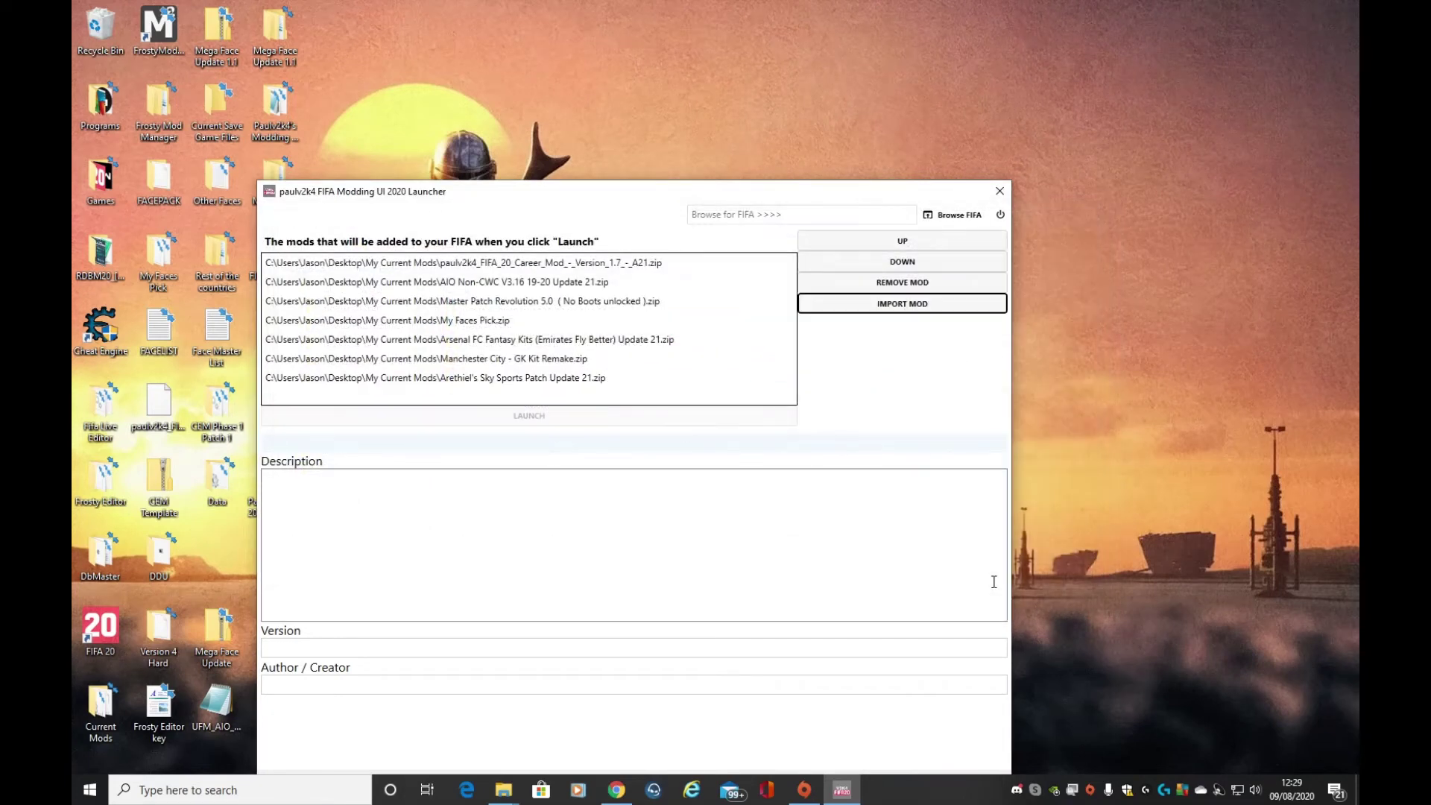
left_click(894, 304)
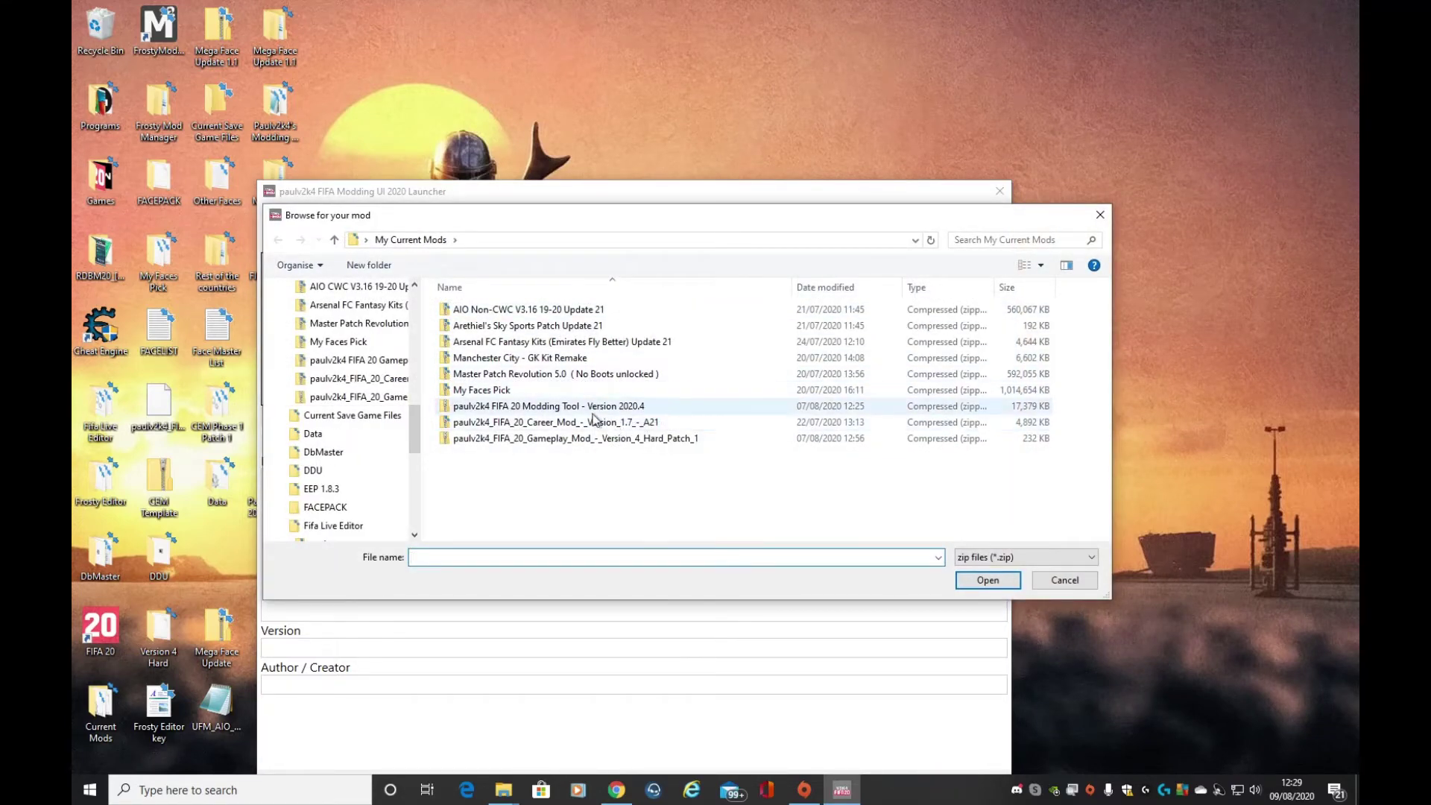
left_click(618, 440)
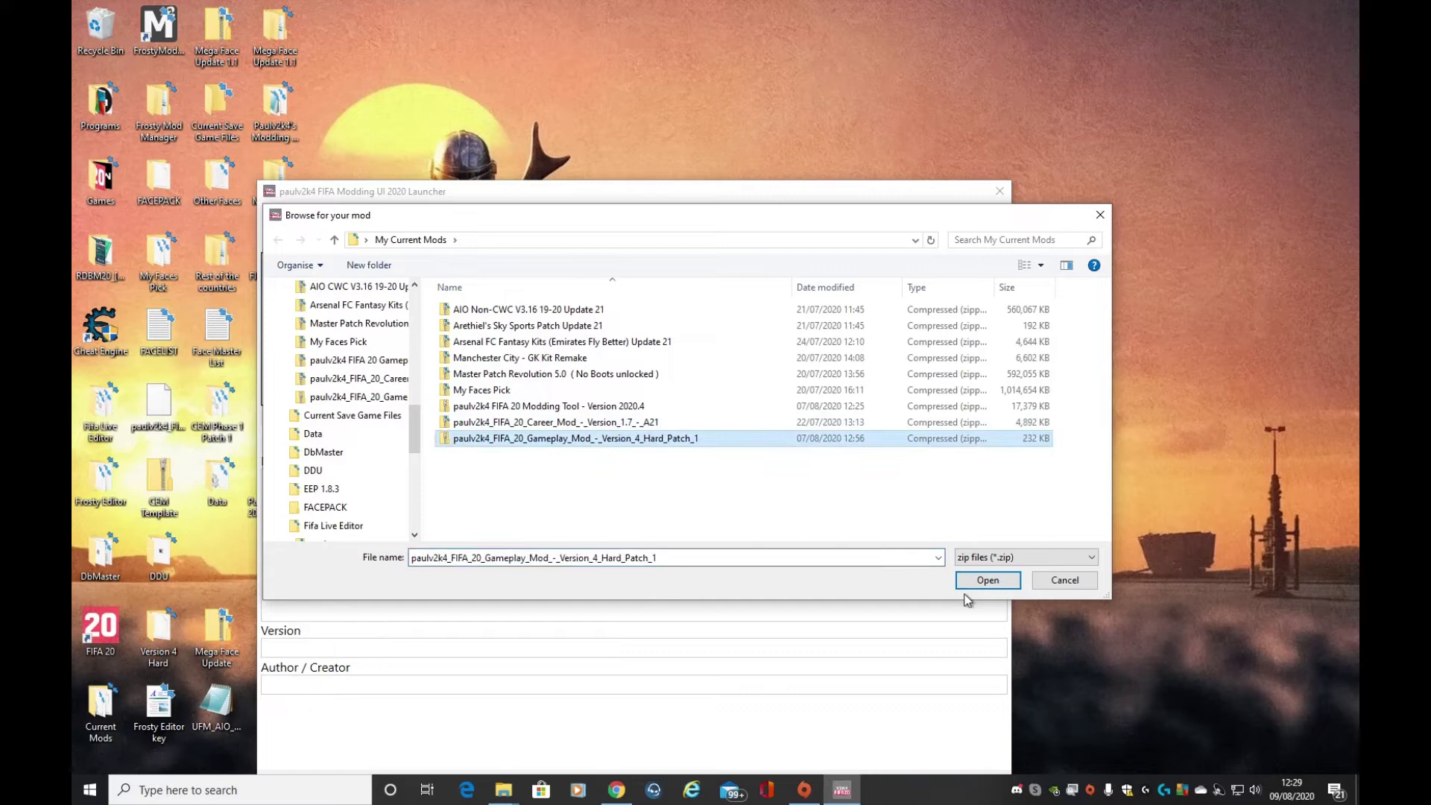
left_click(982, 581)
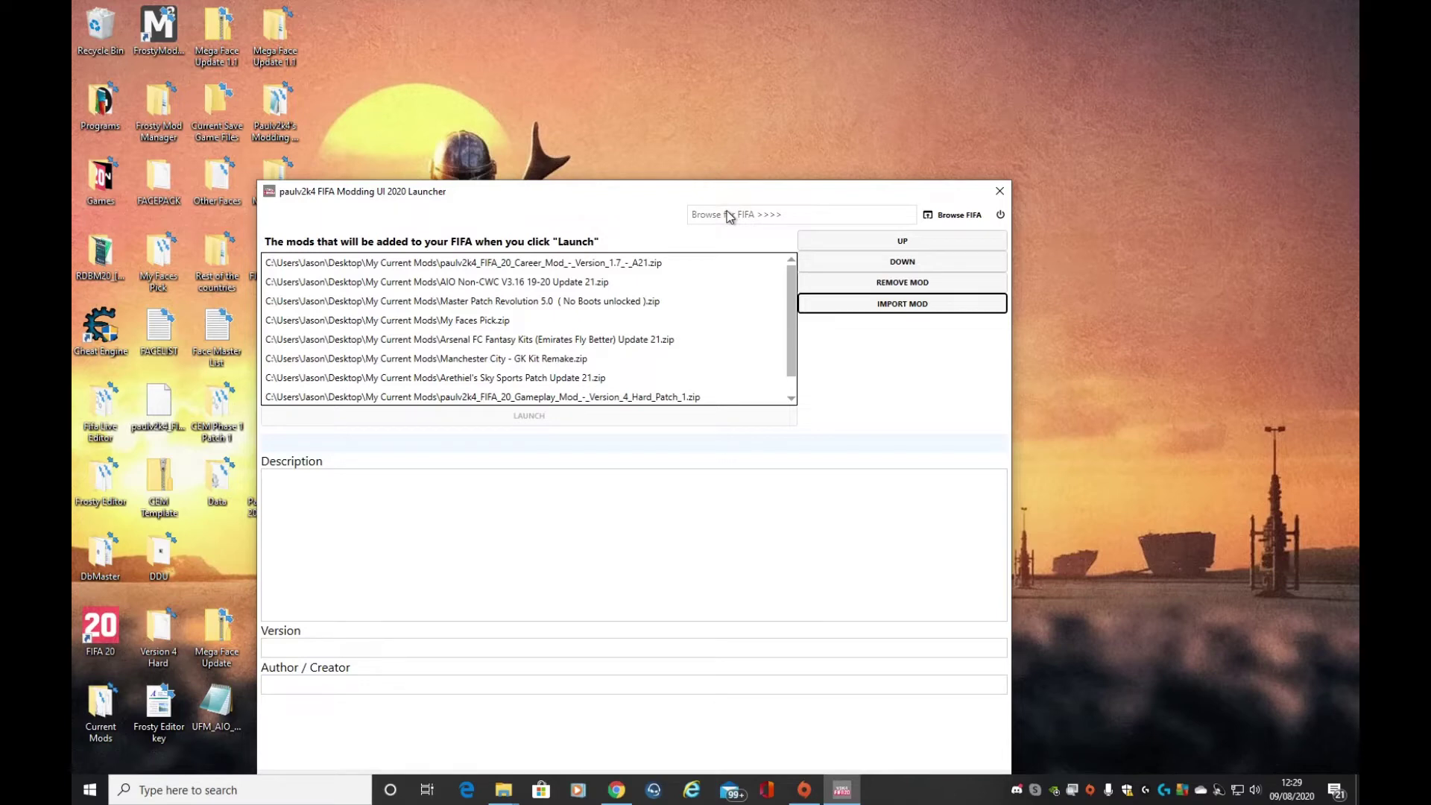
Close Origin and set the game location to FIFA20 in E:\Program Files (x86)\Origin\FIFA 20
left_click(810, 791)
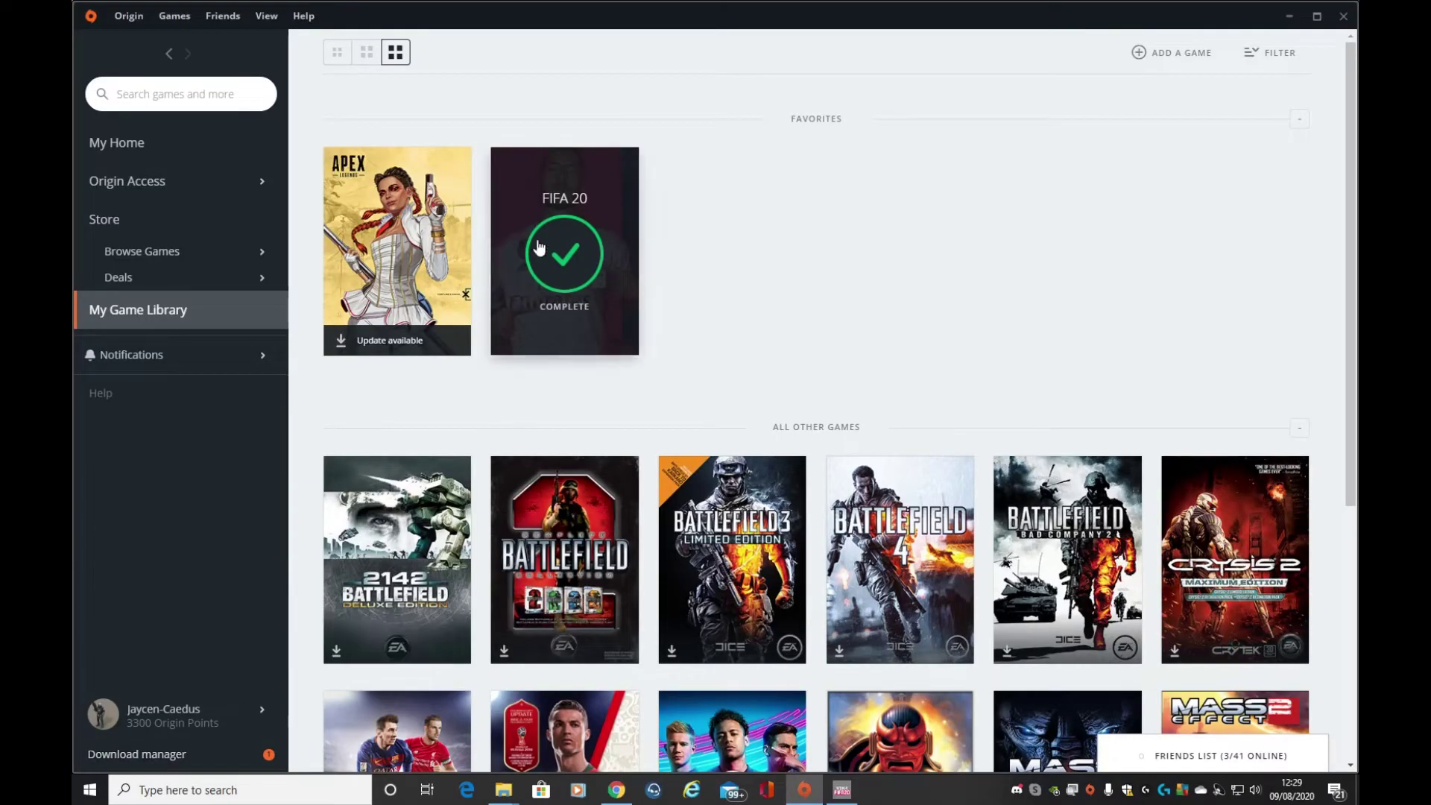
left_click(1342, 16)
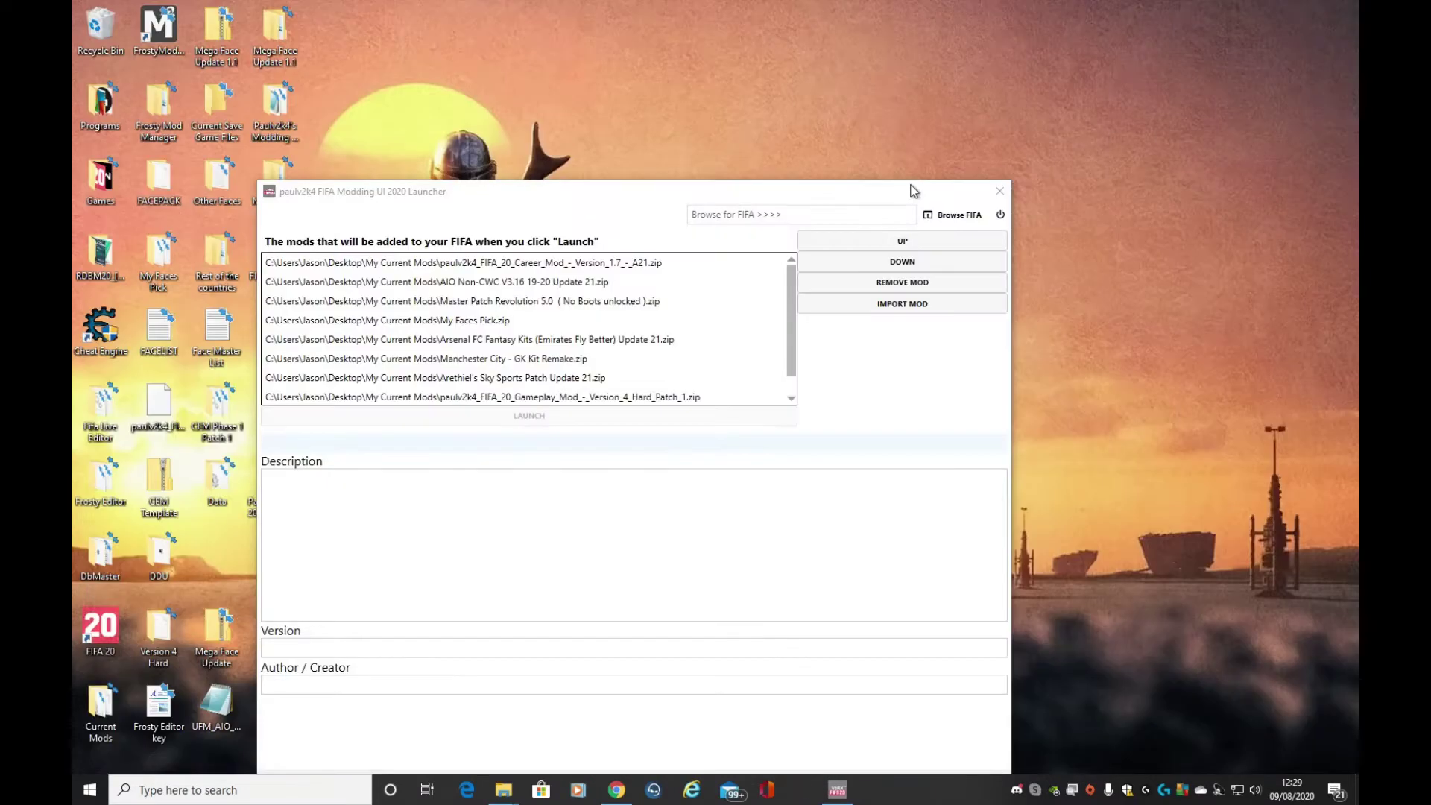
left_click(954, 215)
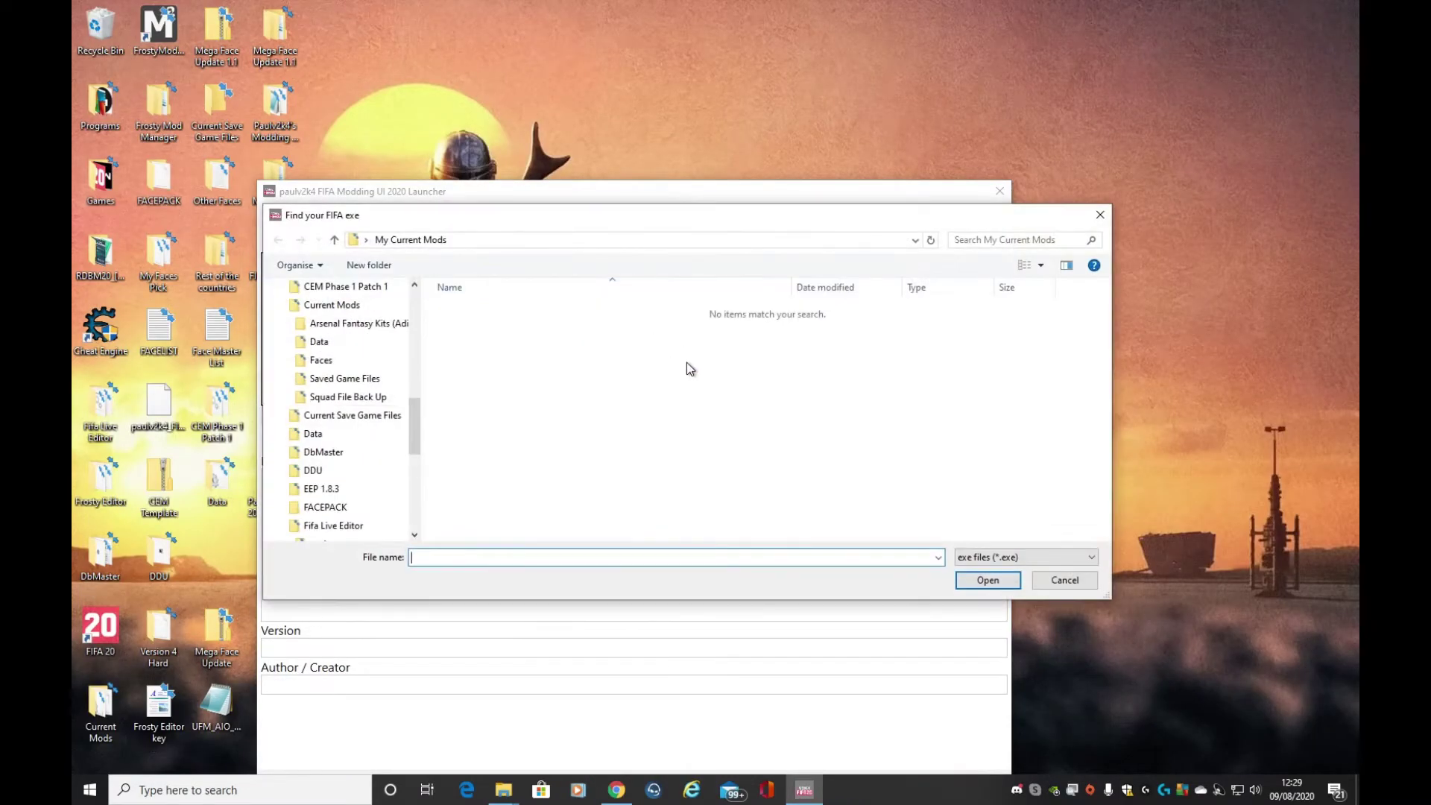
scroll(351, 367, "up", 5)
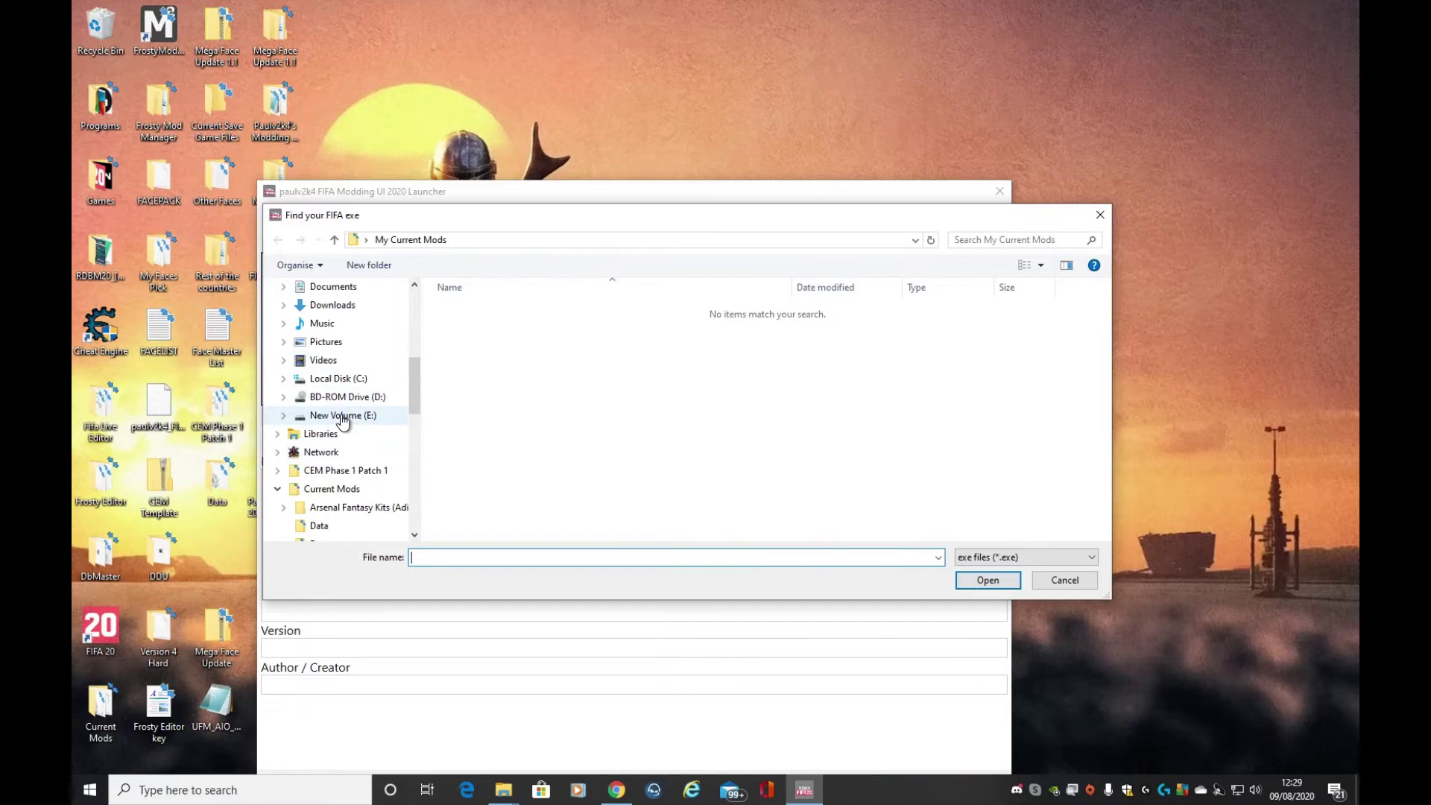
left_click(344, 415)
double_click(525, 500)
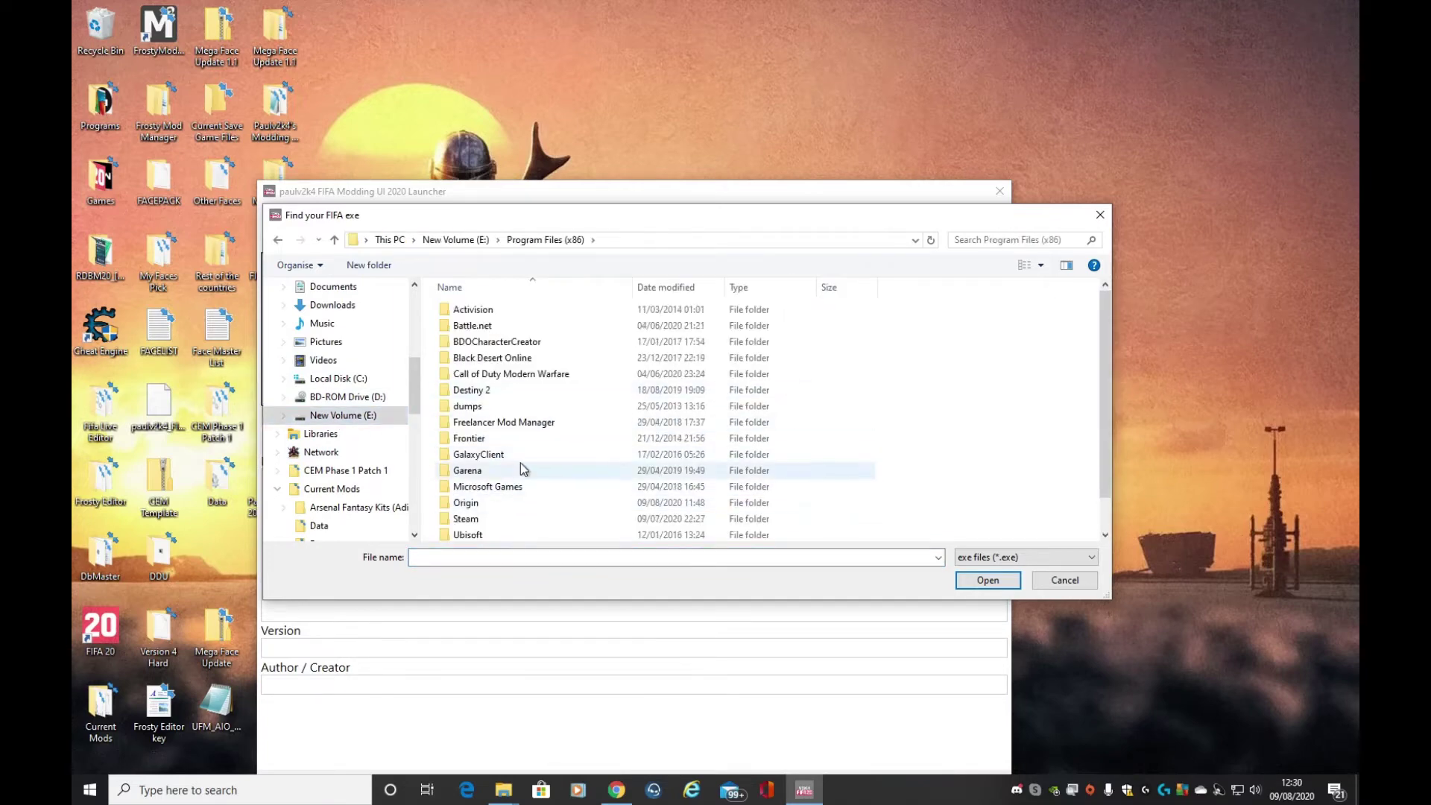
double_click(489, 503)
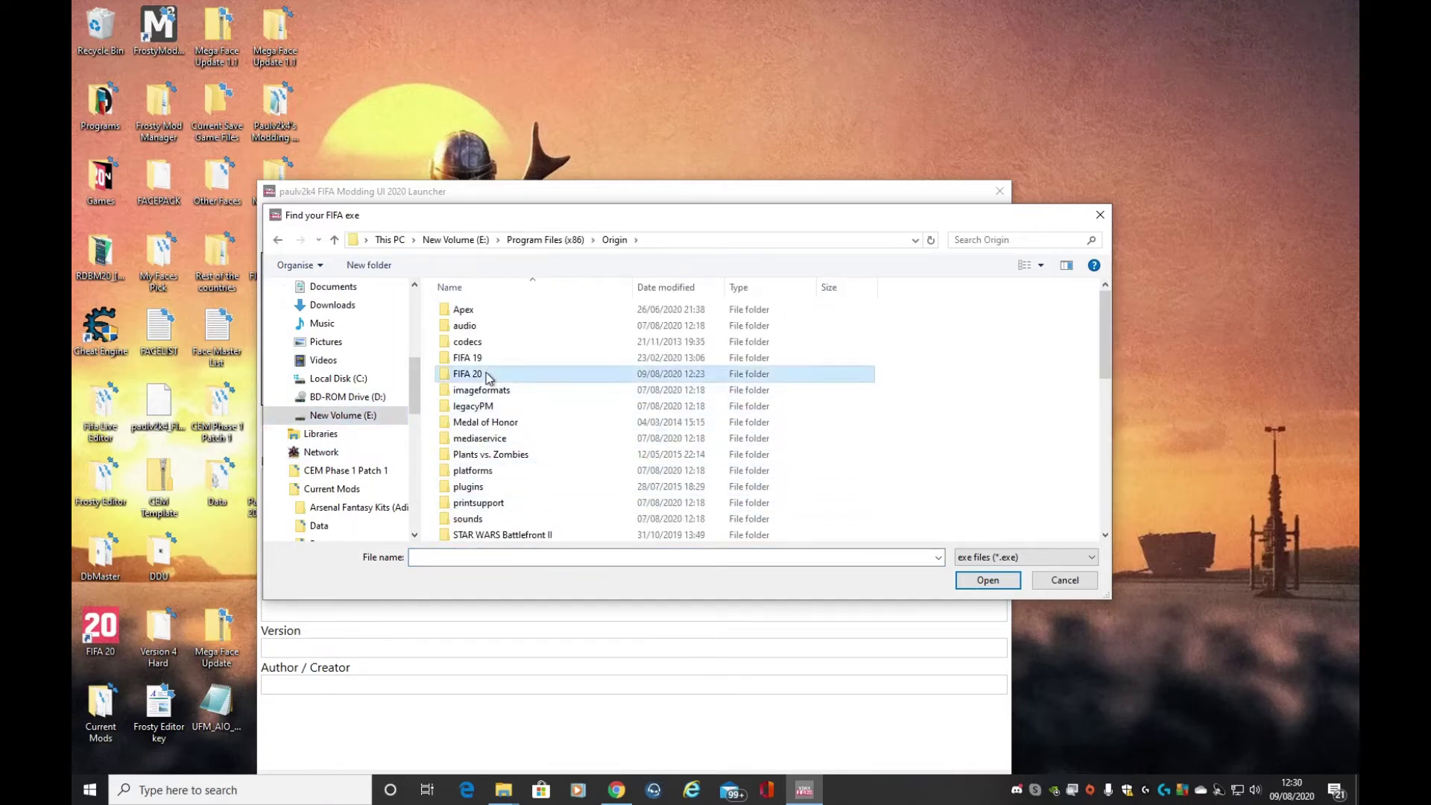
double_click(488, 371)
left_click(493, 420)
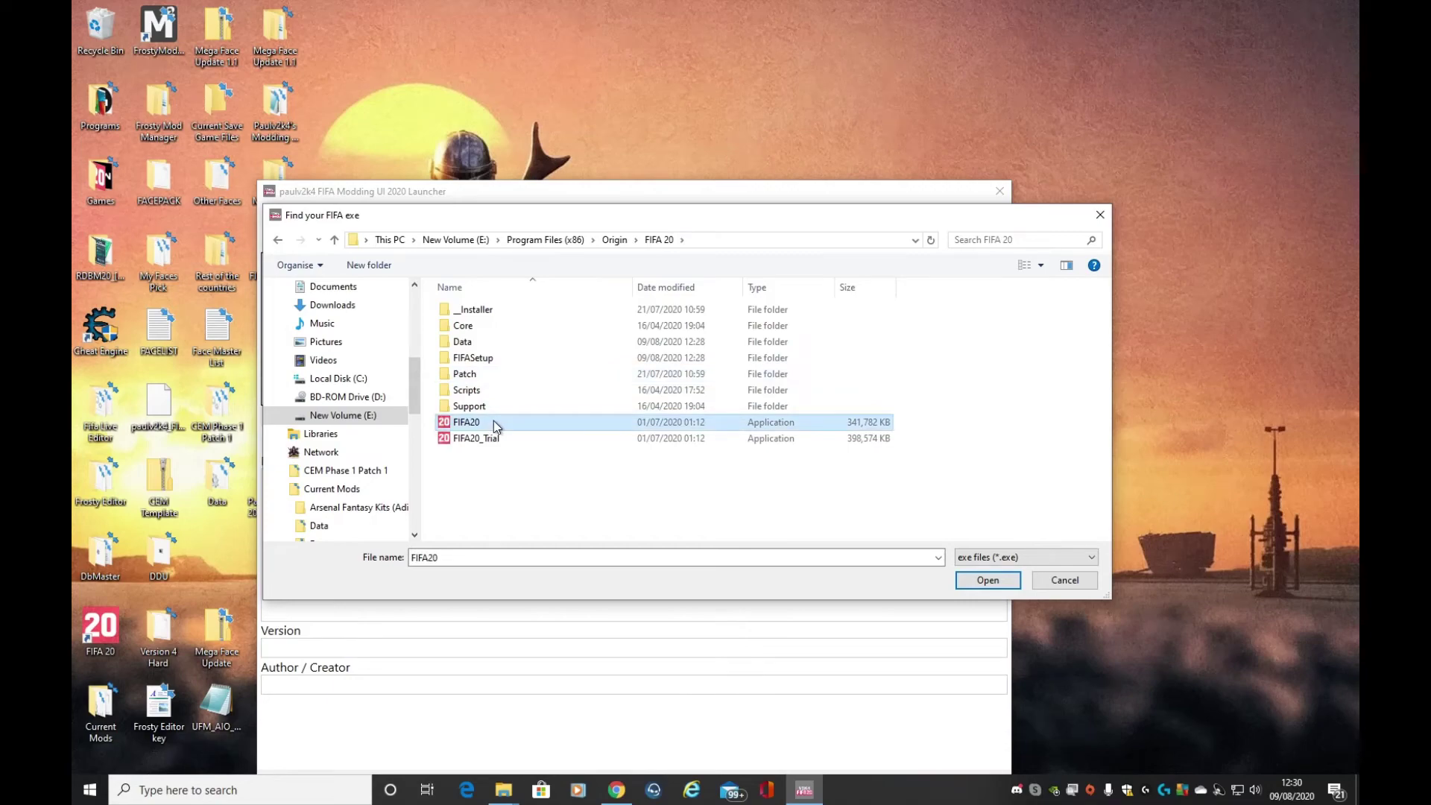
left_click(987, 580)
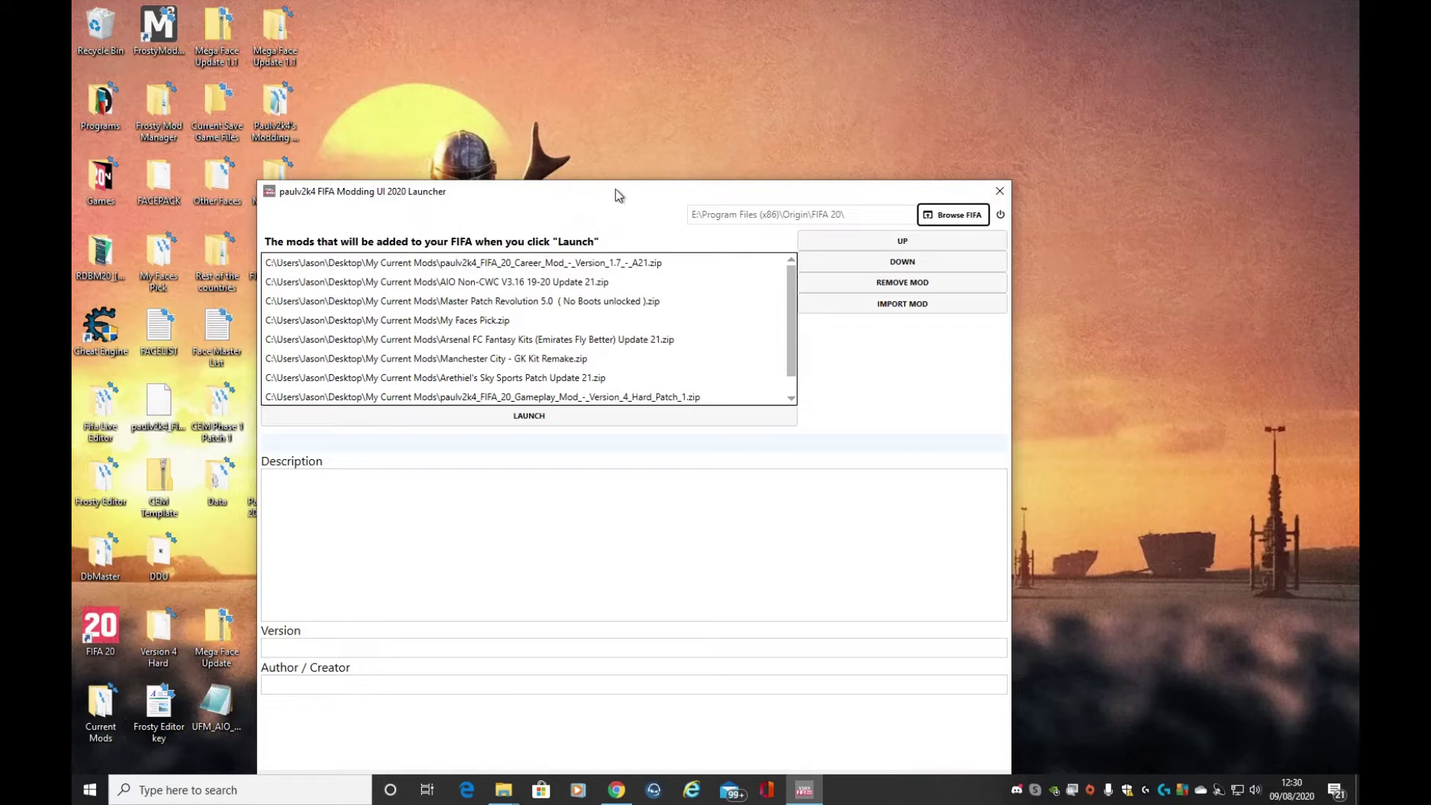
Open the FIFA 20 game folder in a new File Explorer window on the right
left_click_drag(615, 189, 730, 69)
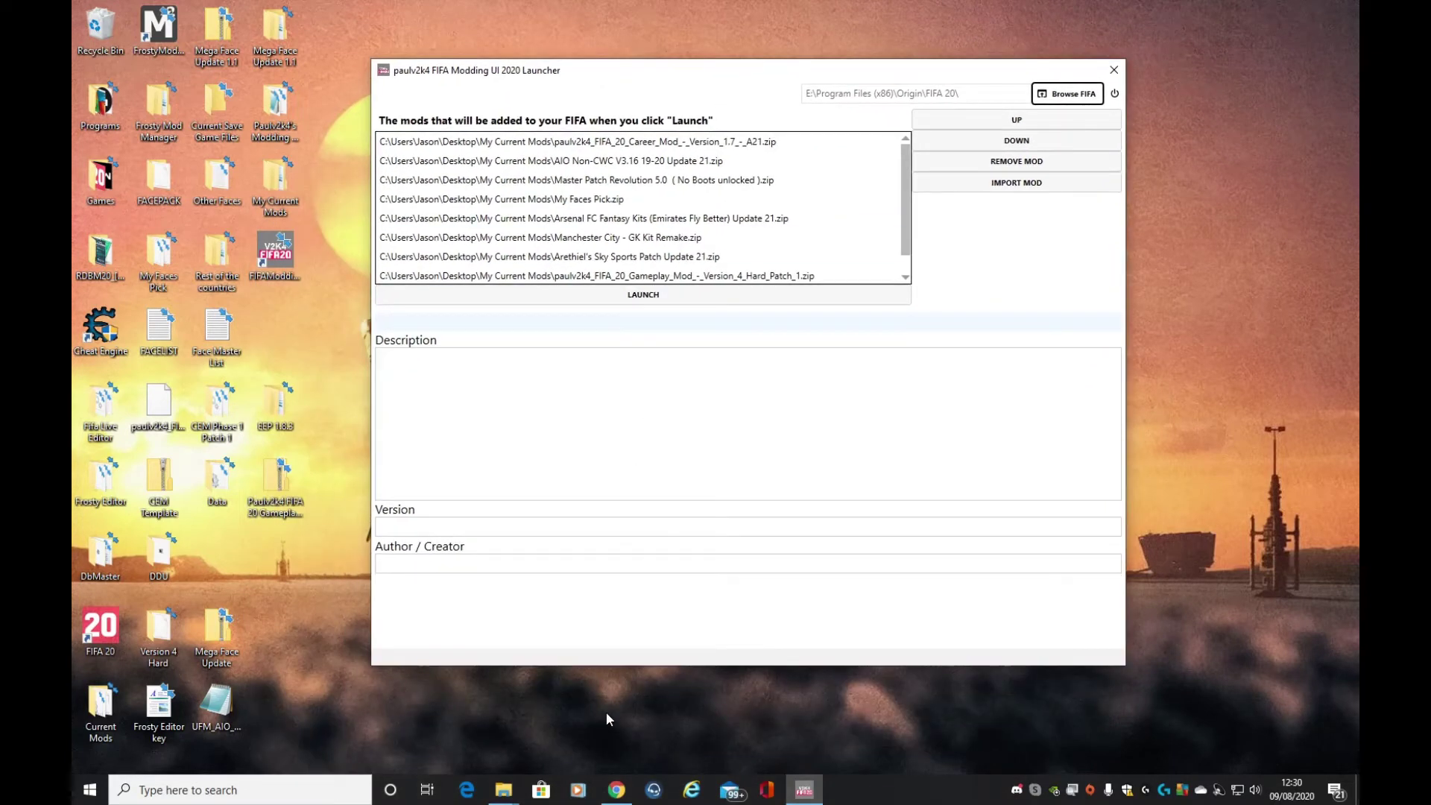
left_click(502, 796)
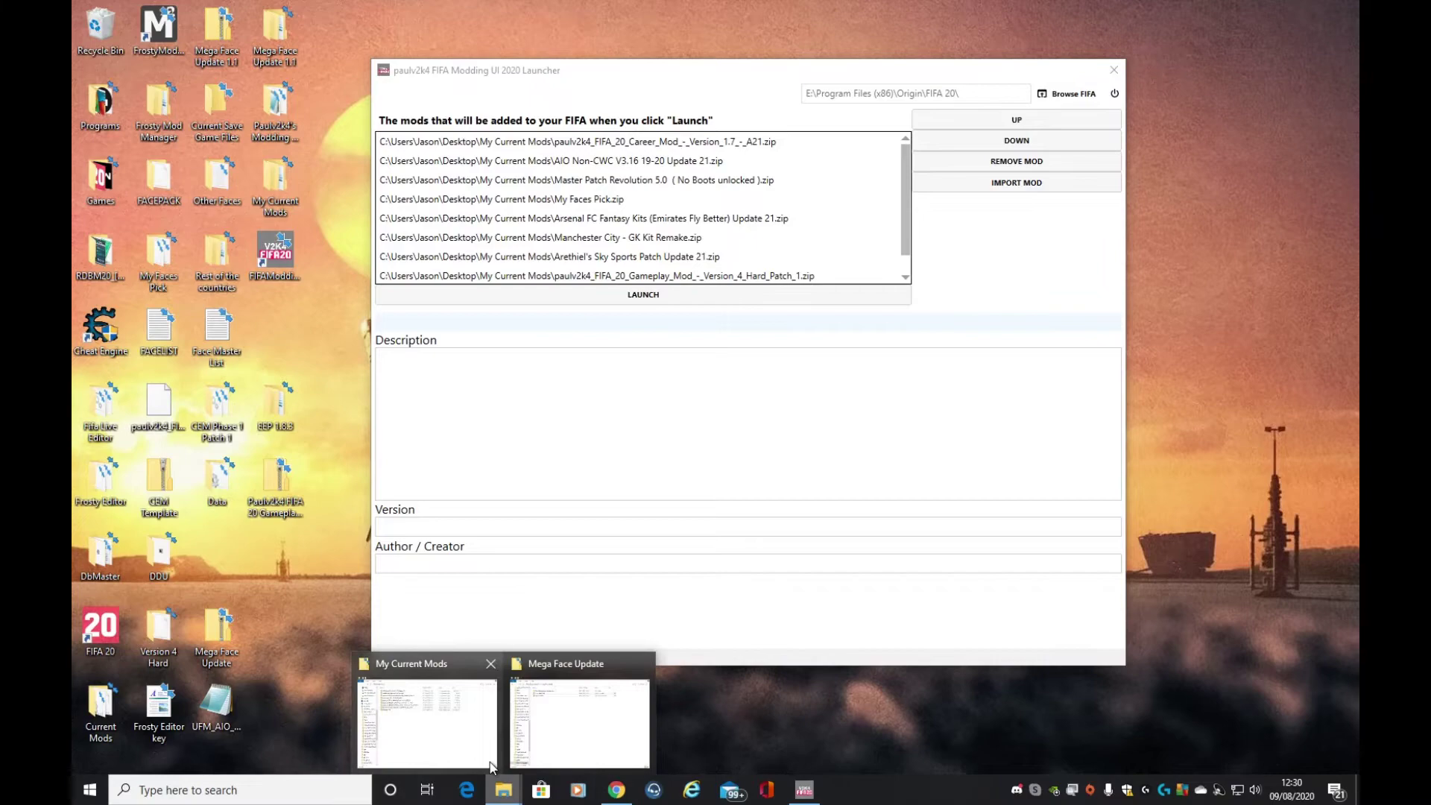
right_click(507, 796)
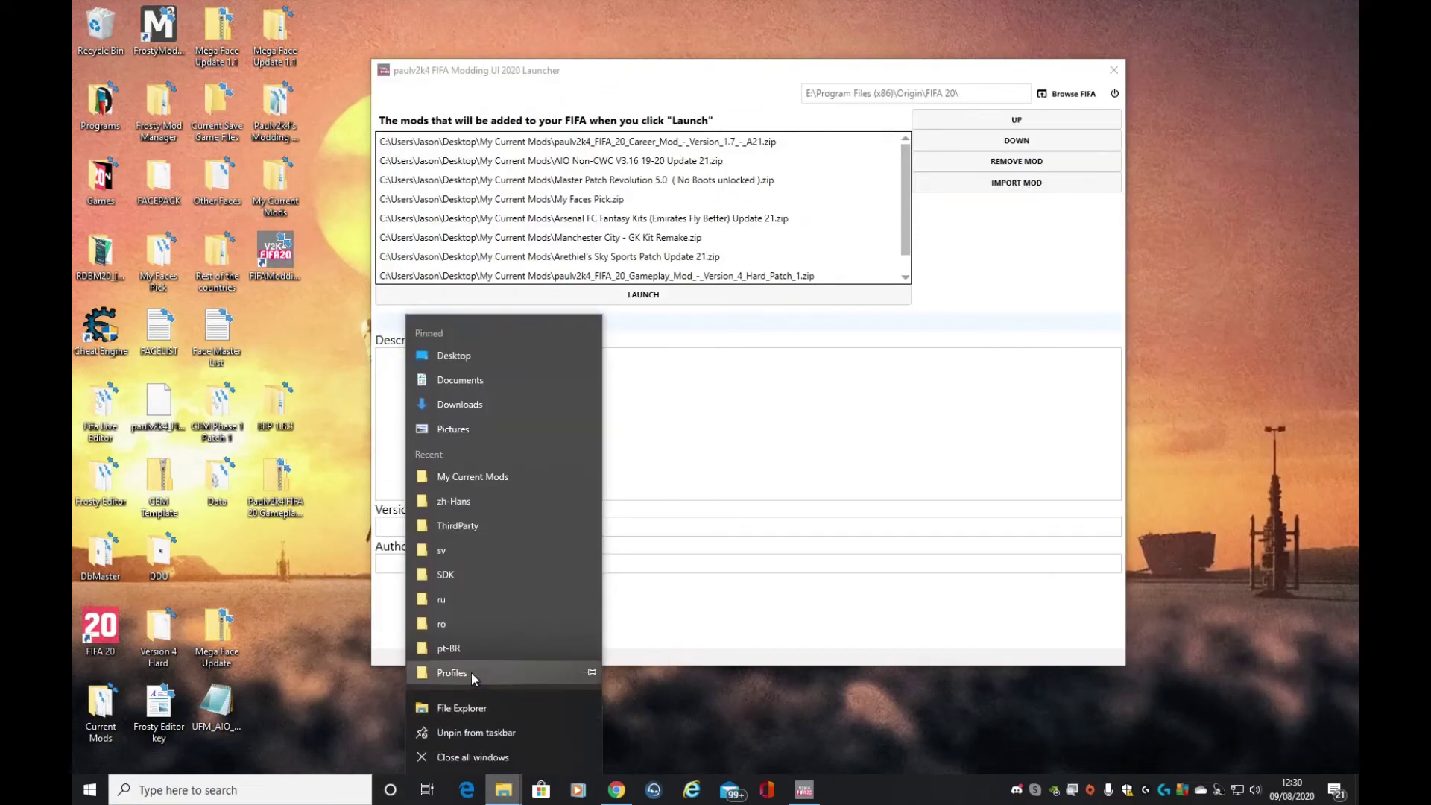
left_click(472, 709)
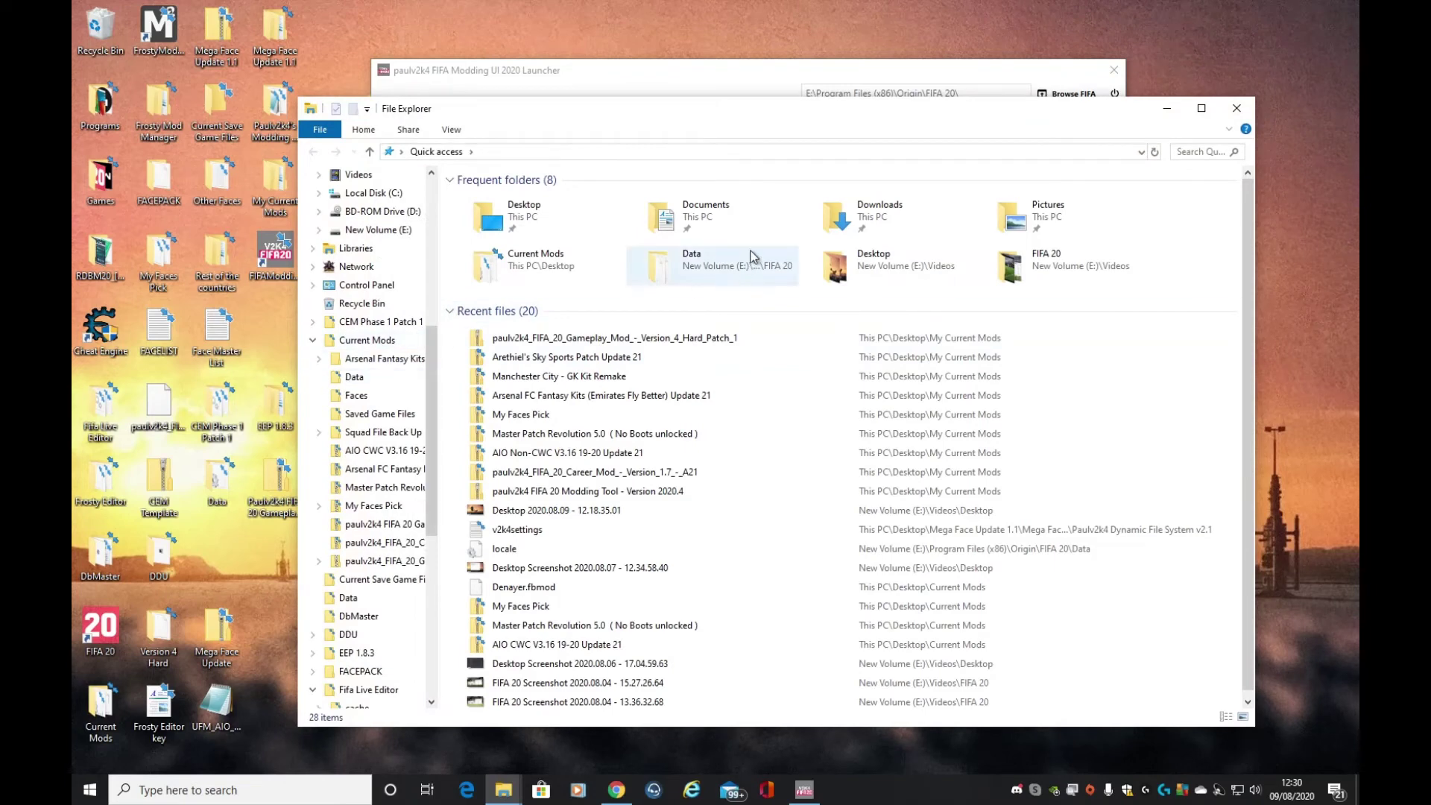
double_click(698, 266)
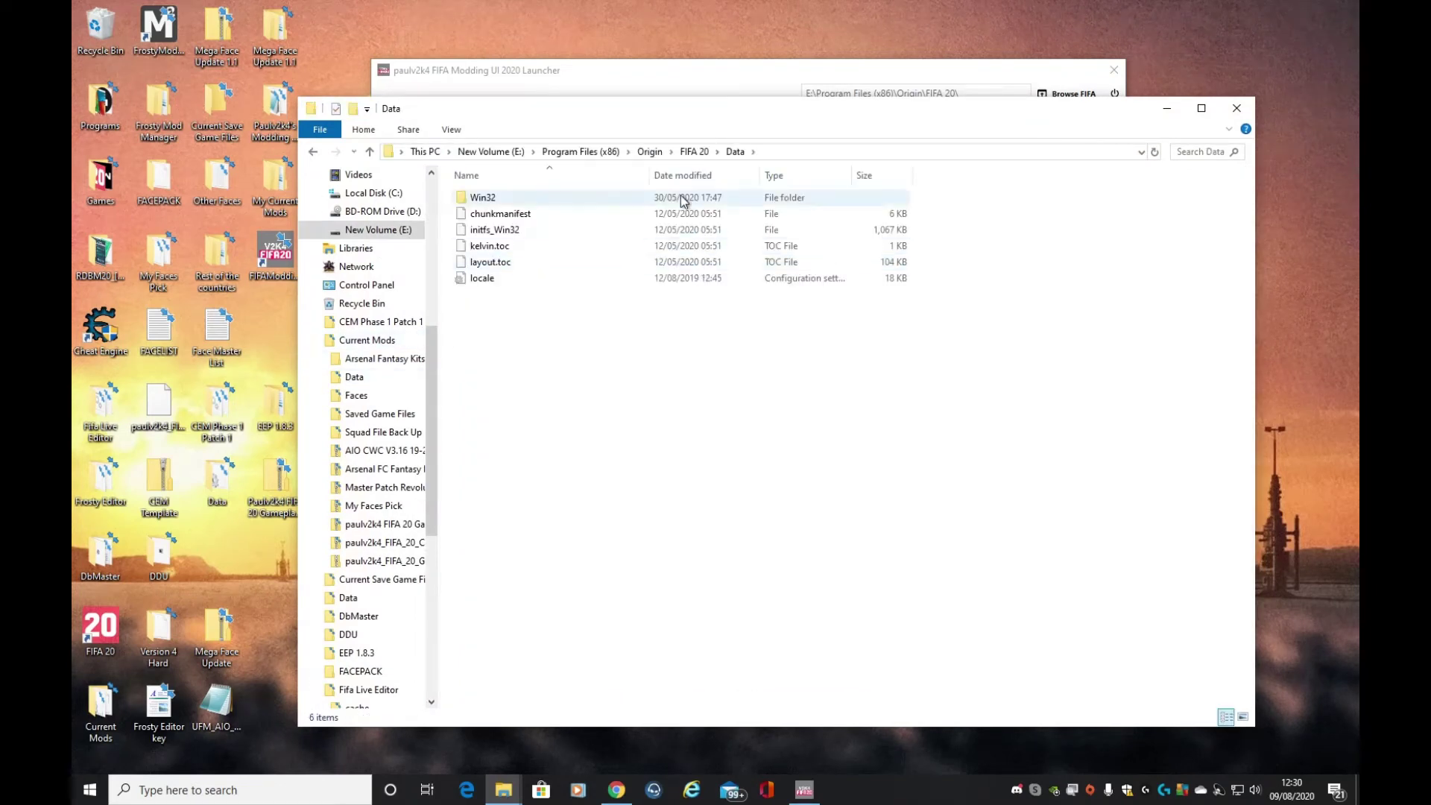
left_click(696, 152)
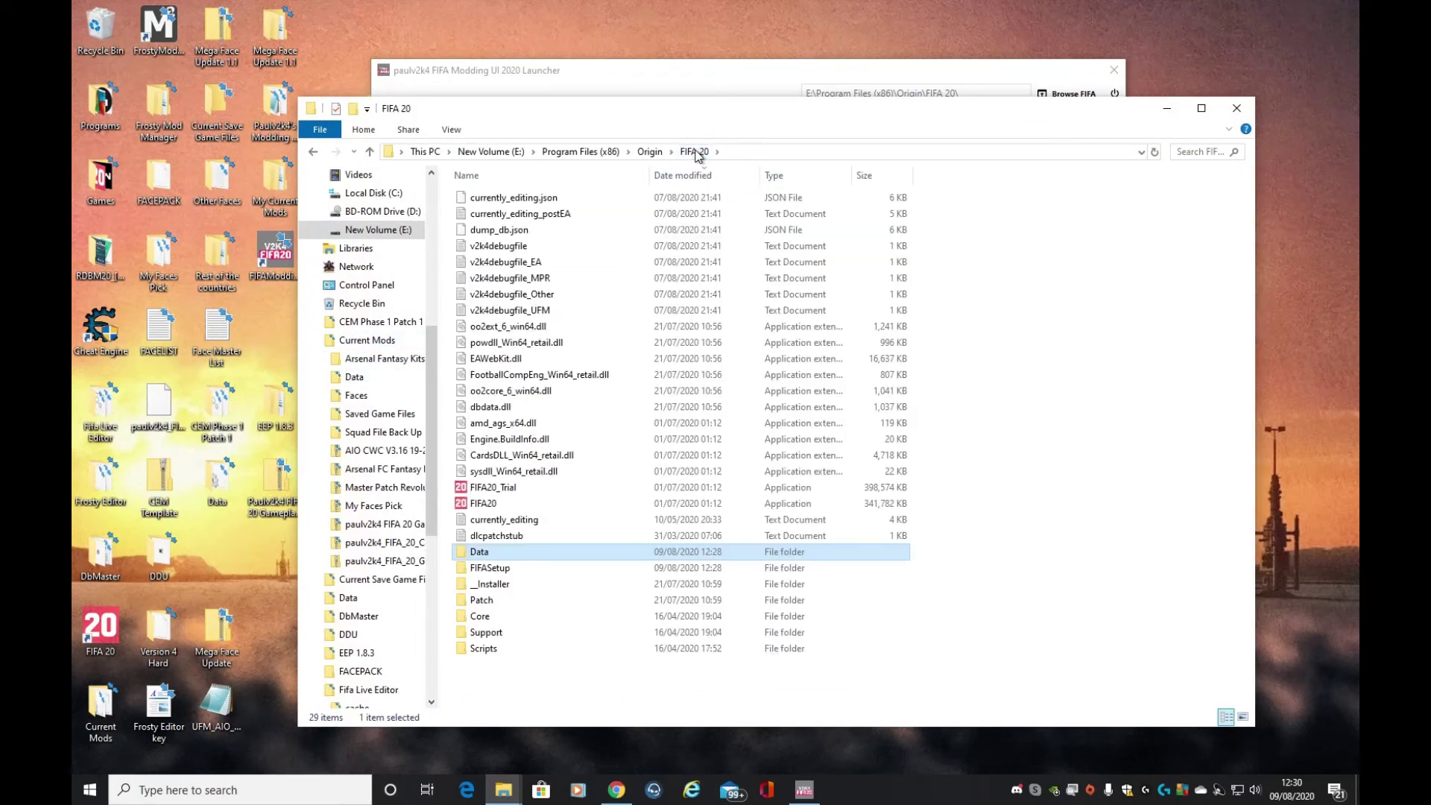
left_click_drag(544, 110, 654, 115)
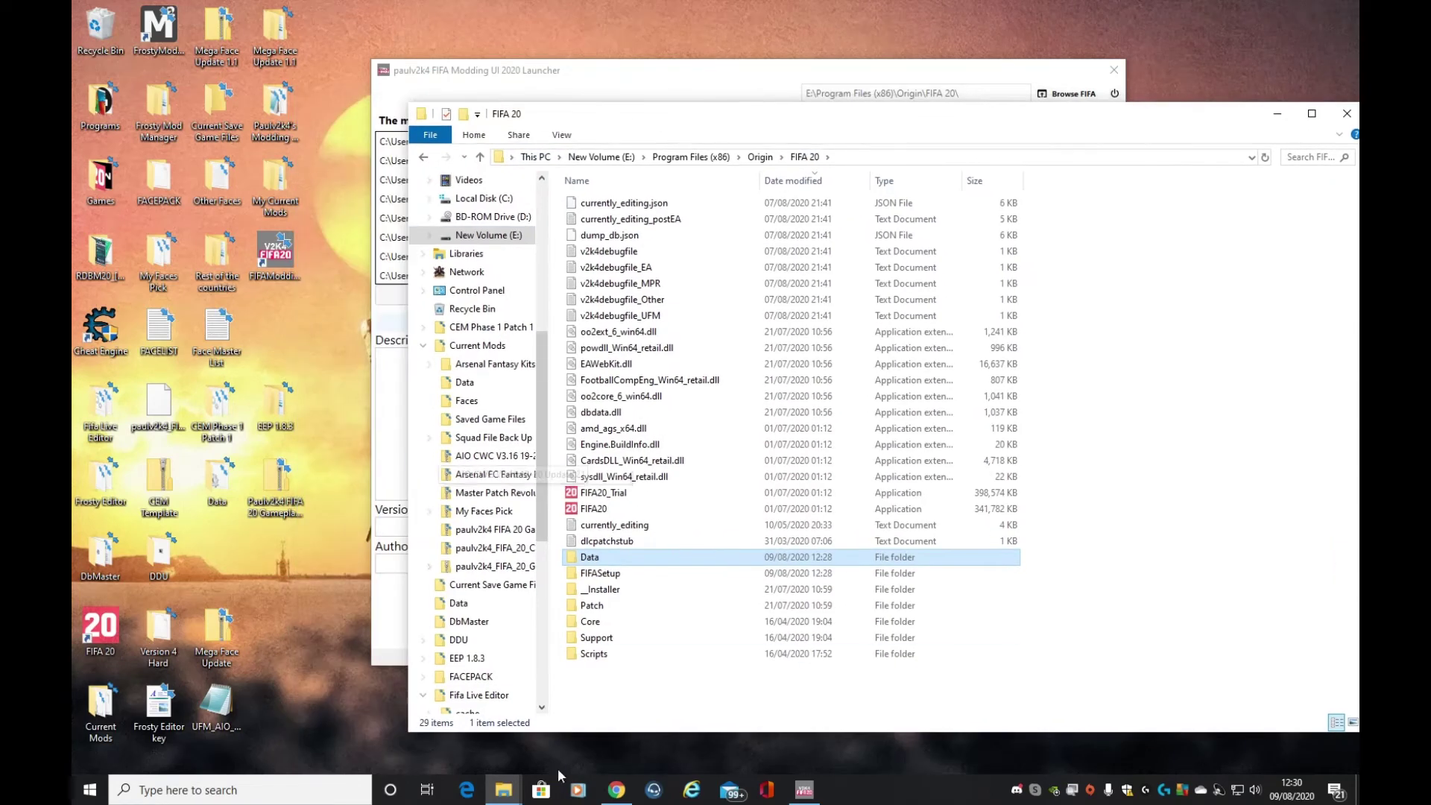
Copy all six Paulv2k4 Dynamic File System v2.1 items into the FIFA 20 folder
mouse_move(504, 789)
left_click(475, 719)
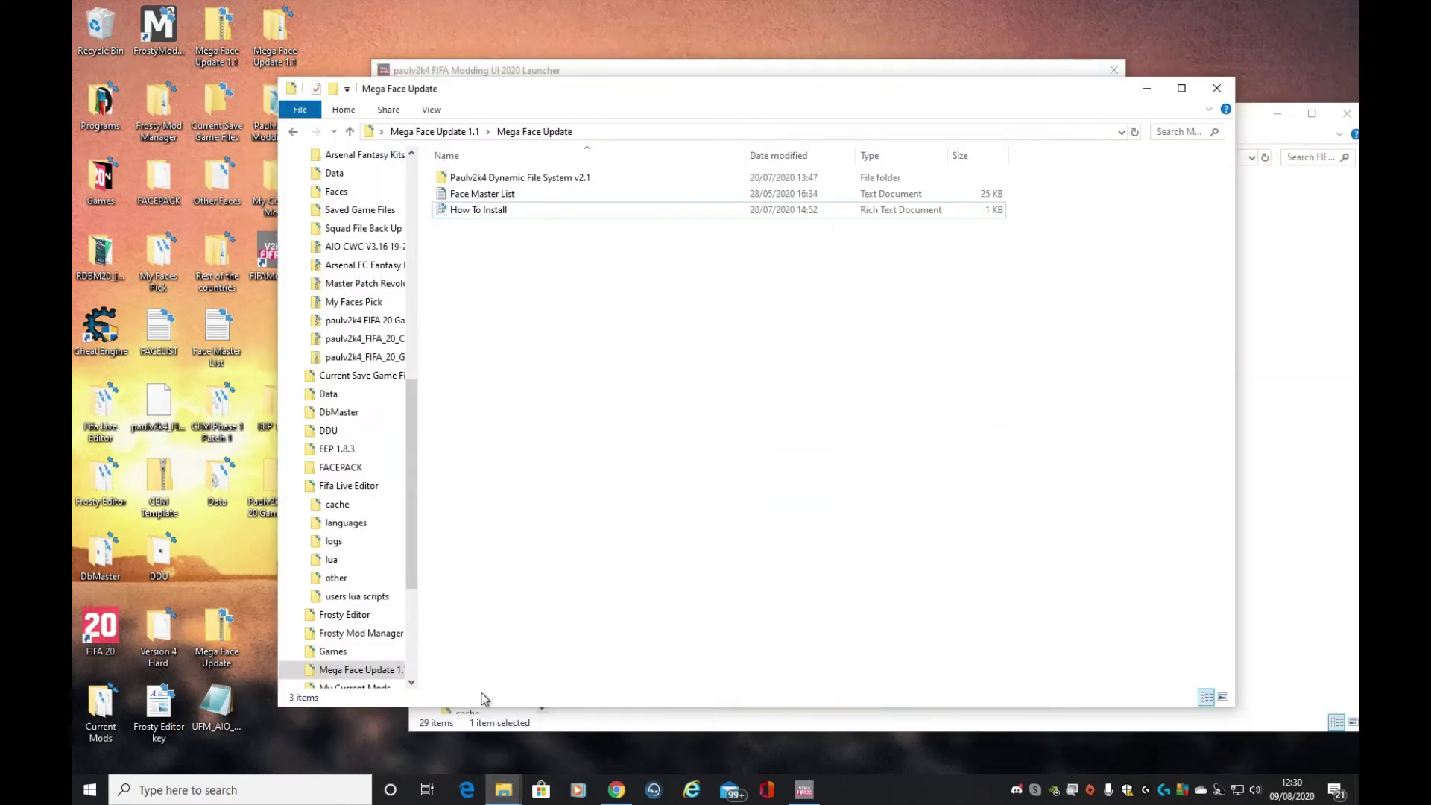
double_click(493, 176)
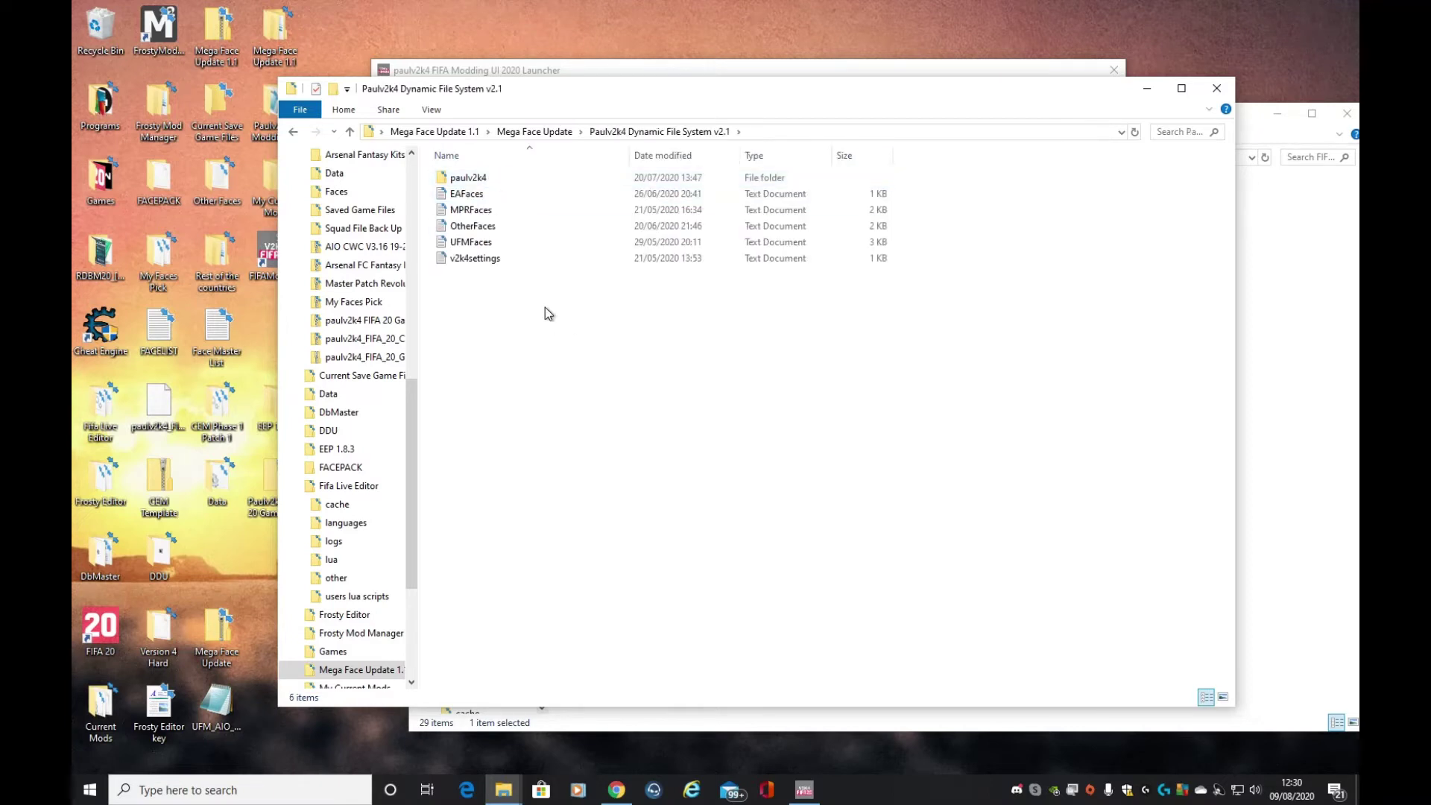
left_click_drag(660, 88, 509, 344)
left_click_drag(323, 535, 329, 435)
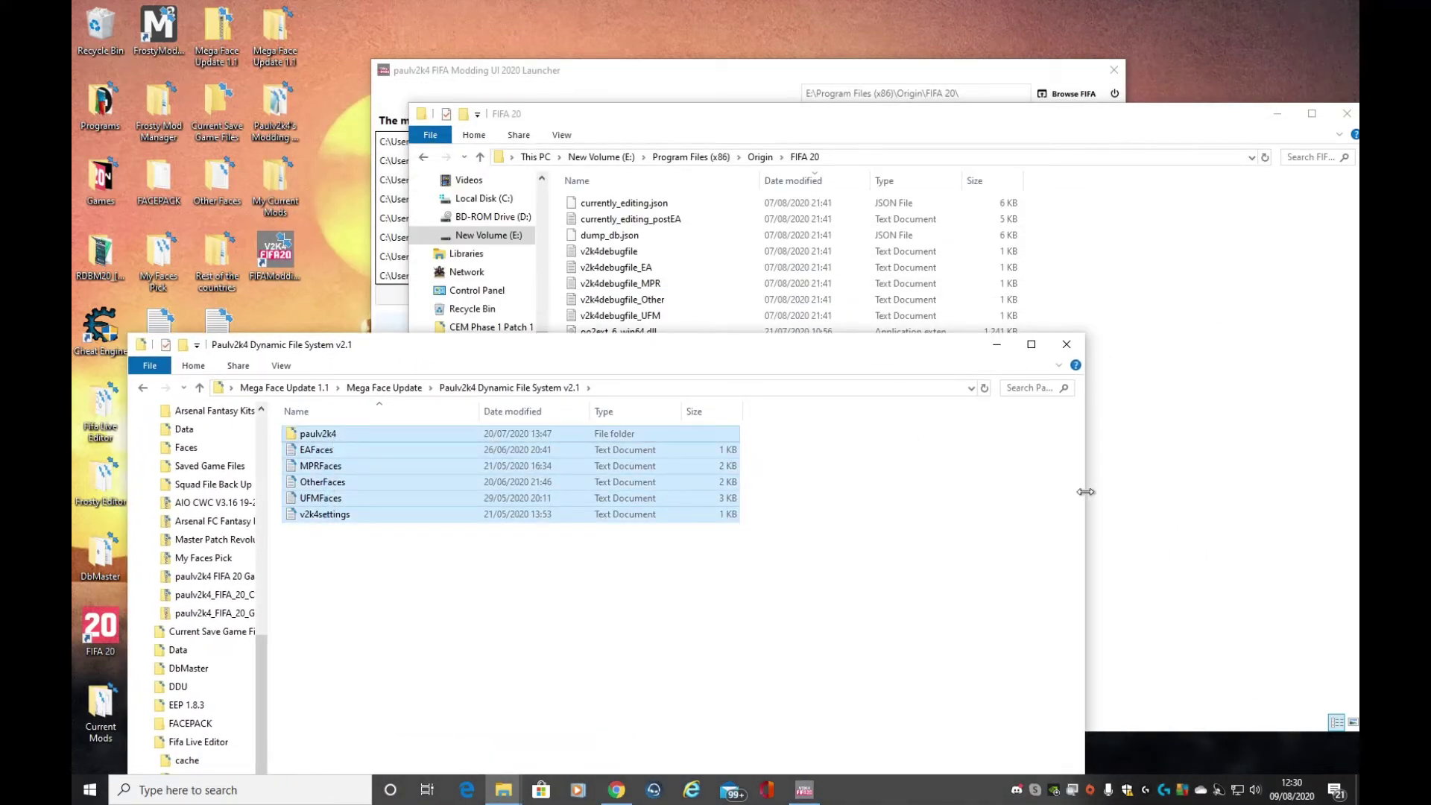
left_click_drag(1085, 492, 786, 493)
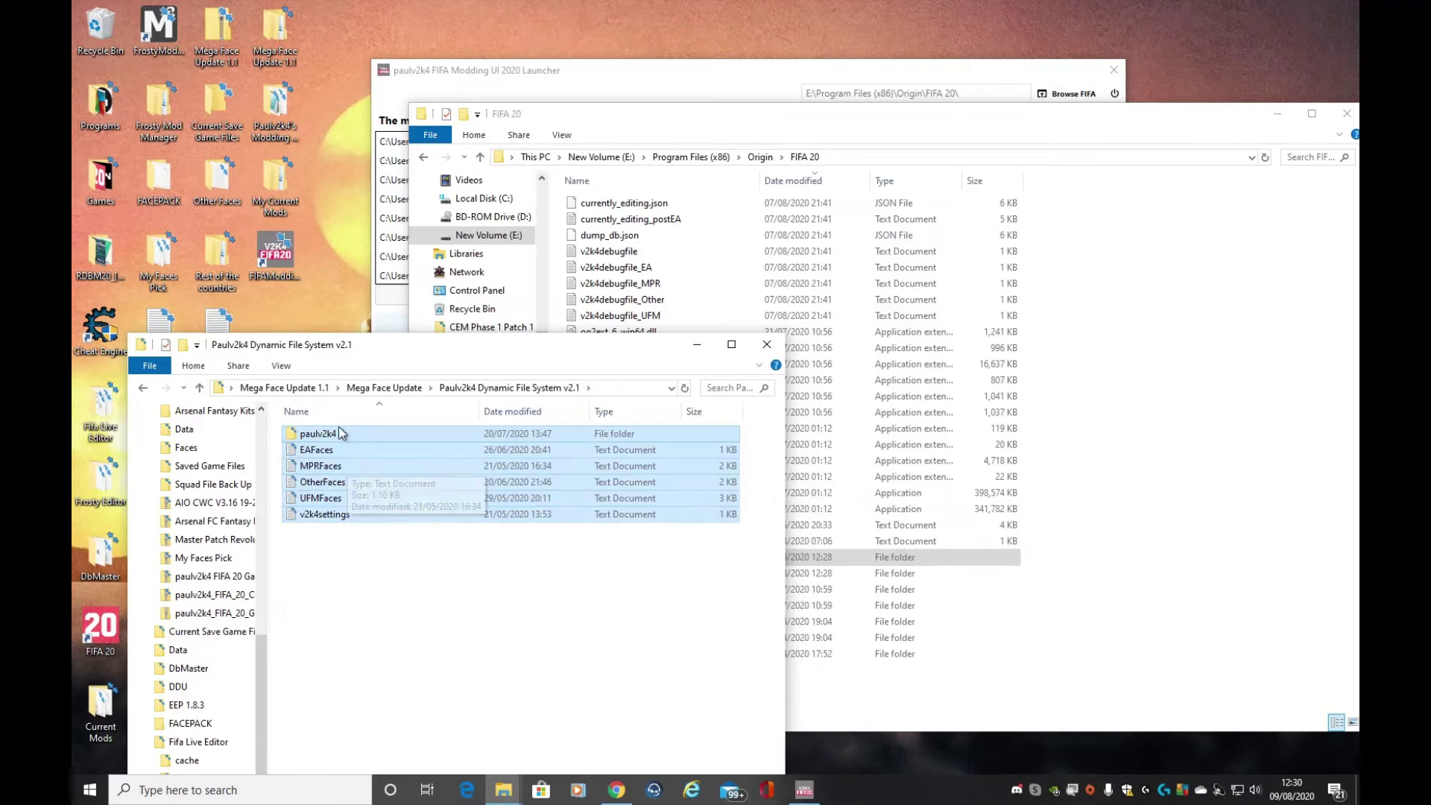
left_click_drag(342, 437, 880, 719)
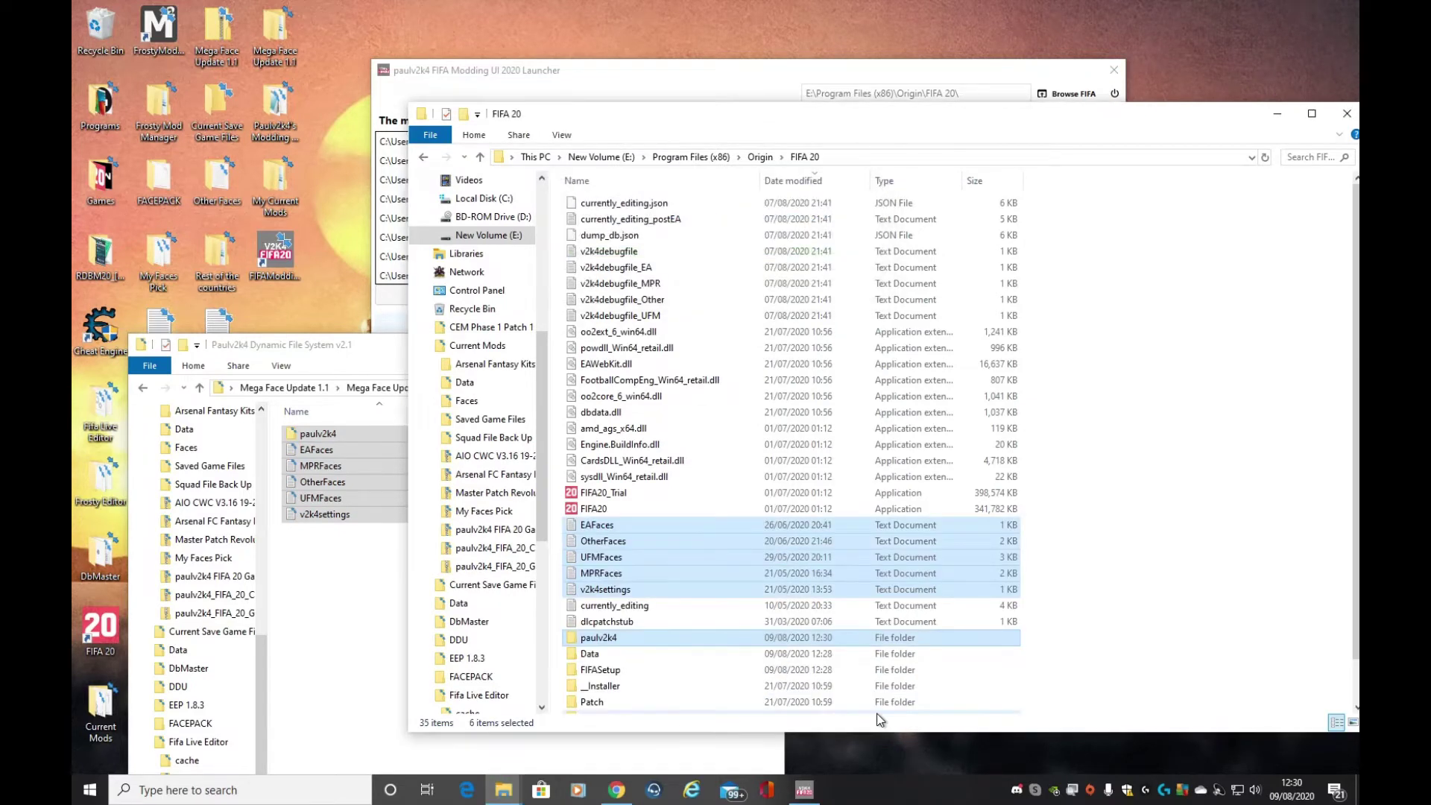
Close the Dynamic File System folder window and reposition the FIFA 20 window
left_click(384, 365)
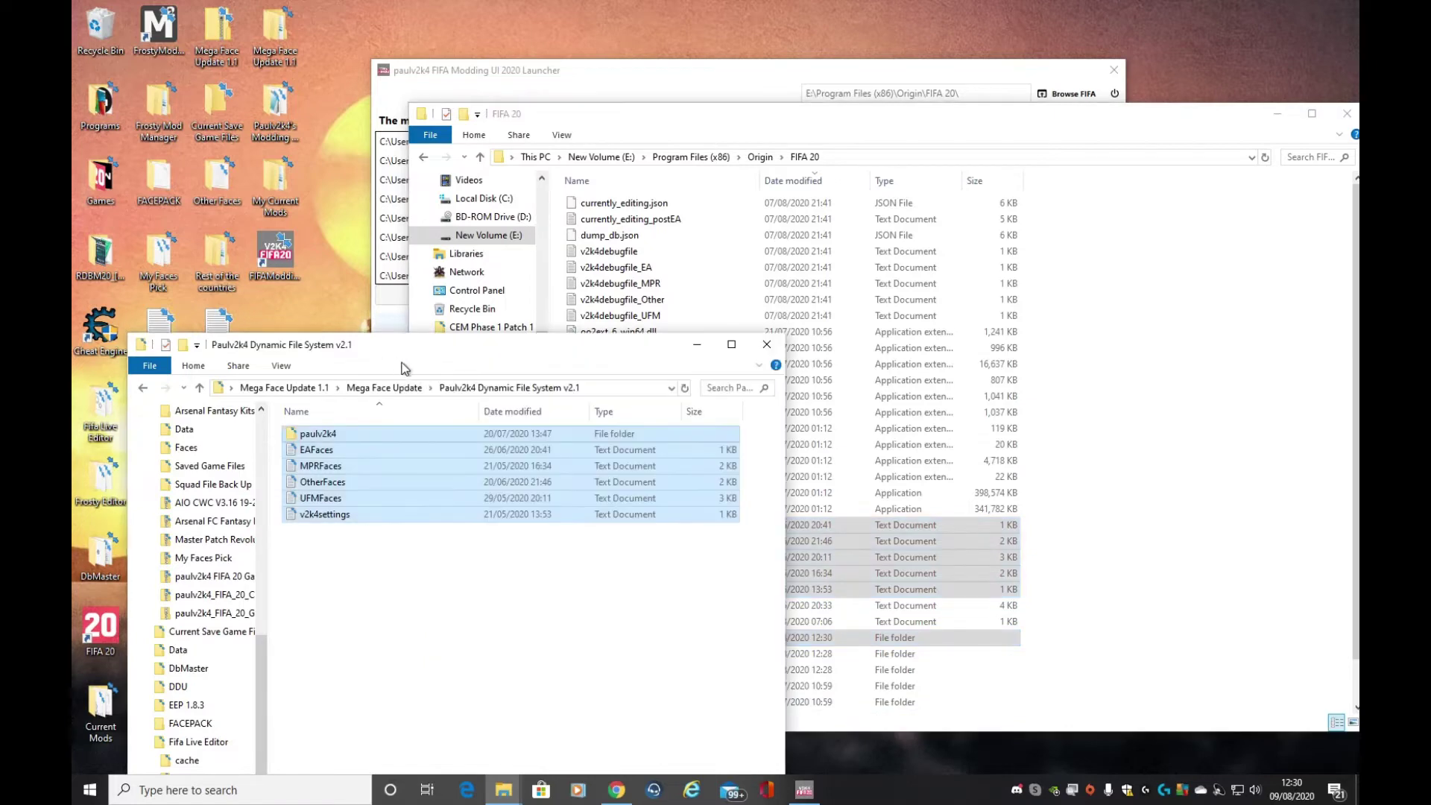
left_click(768, 345)
left_click_drag(1140, 113, 1022, 109)
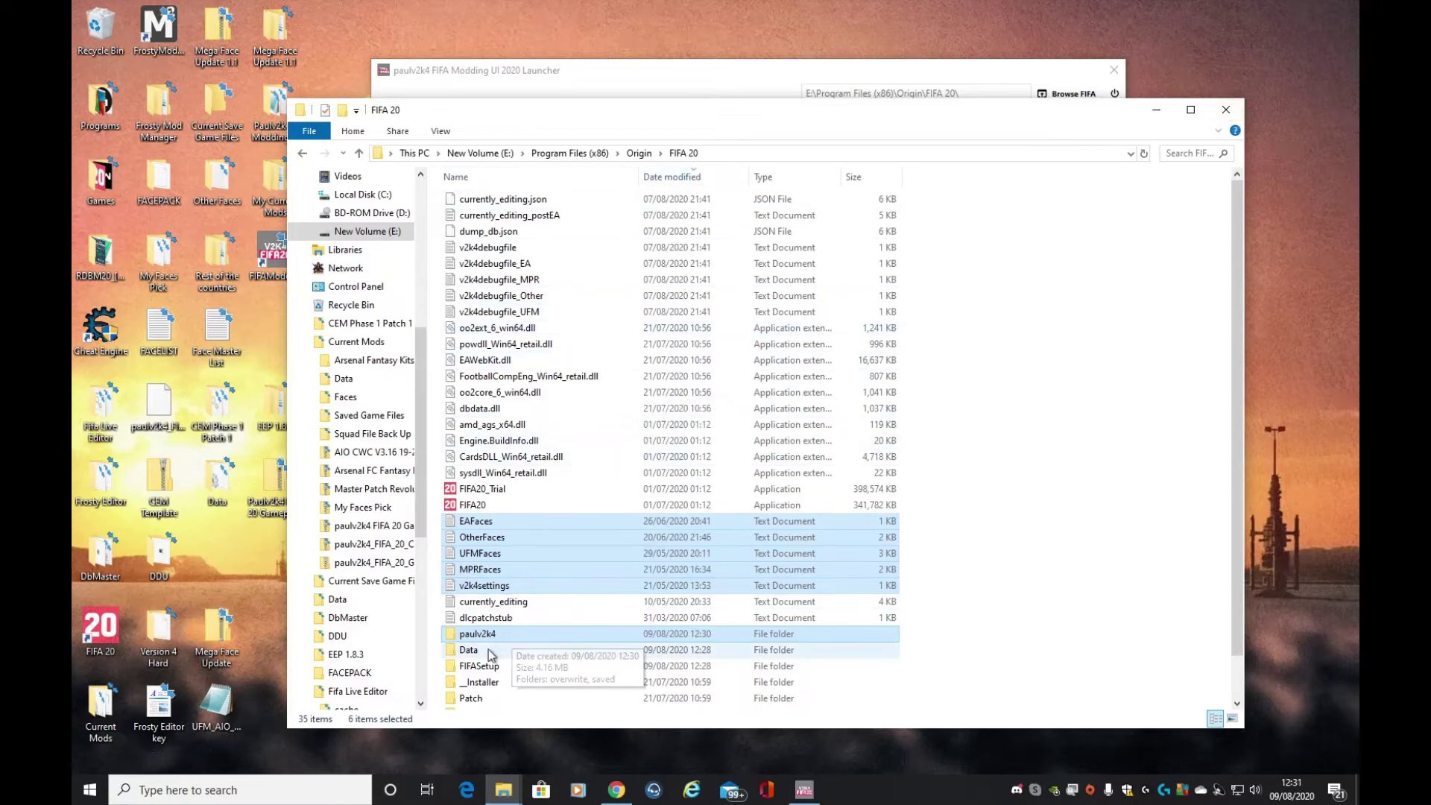
left_click_drag(574, 107, 666, 97)
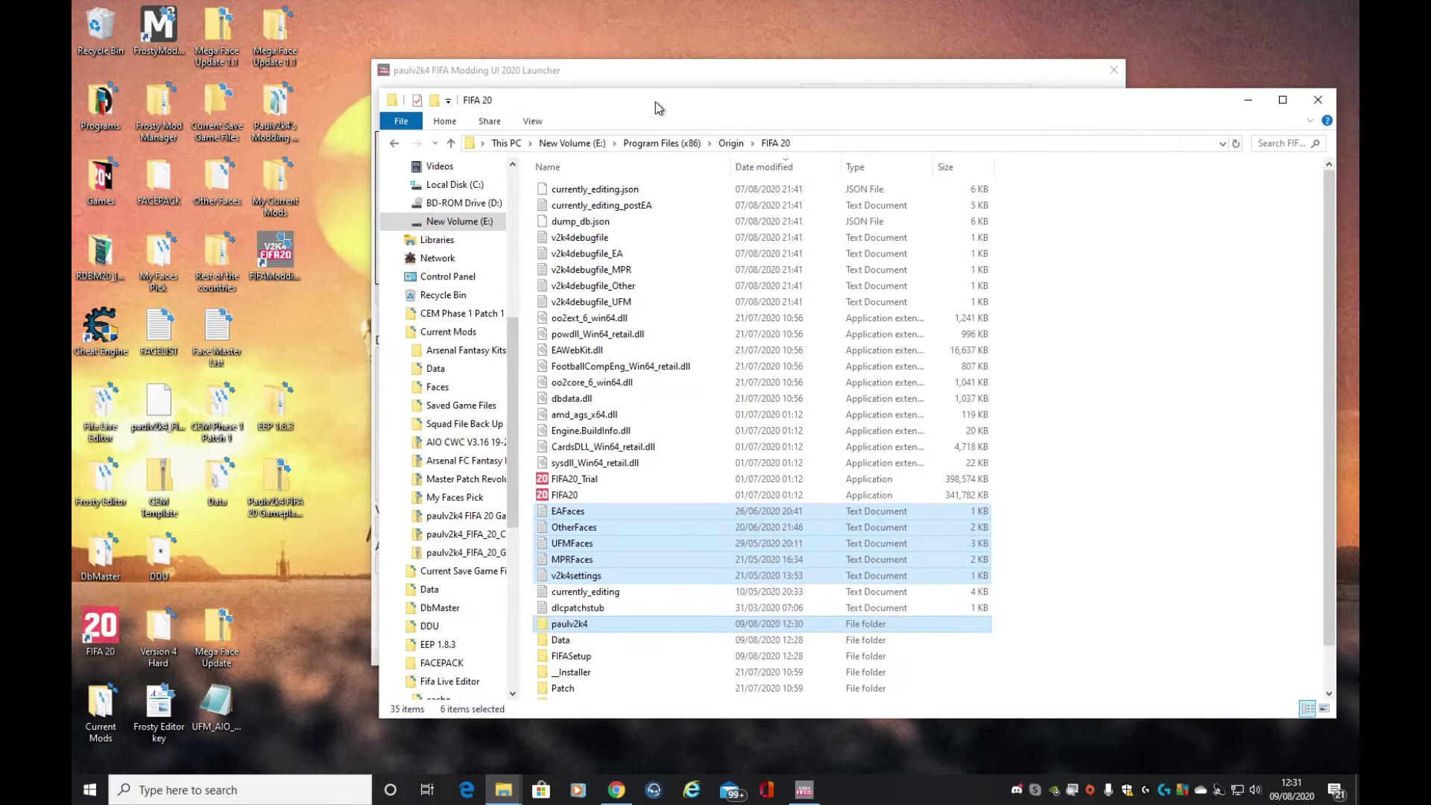
Open the Gameplay Mod Hard Patch 1 zip and place it beside the FIFA 20 folder
mouse_move(521, 791)
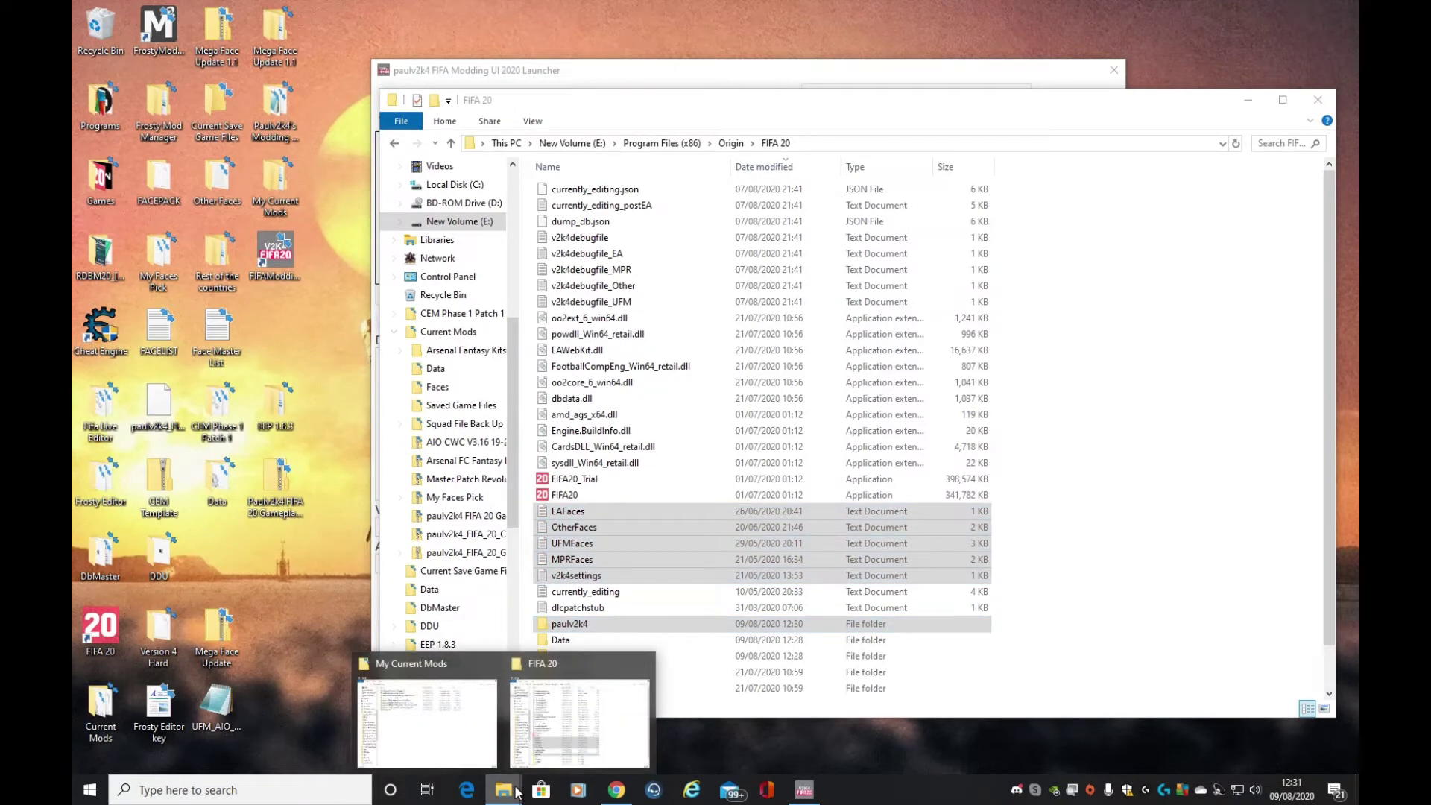
left_click(540, 731)
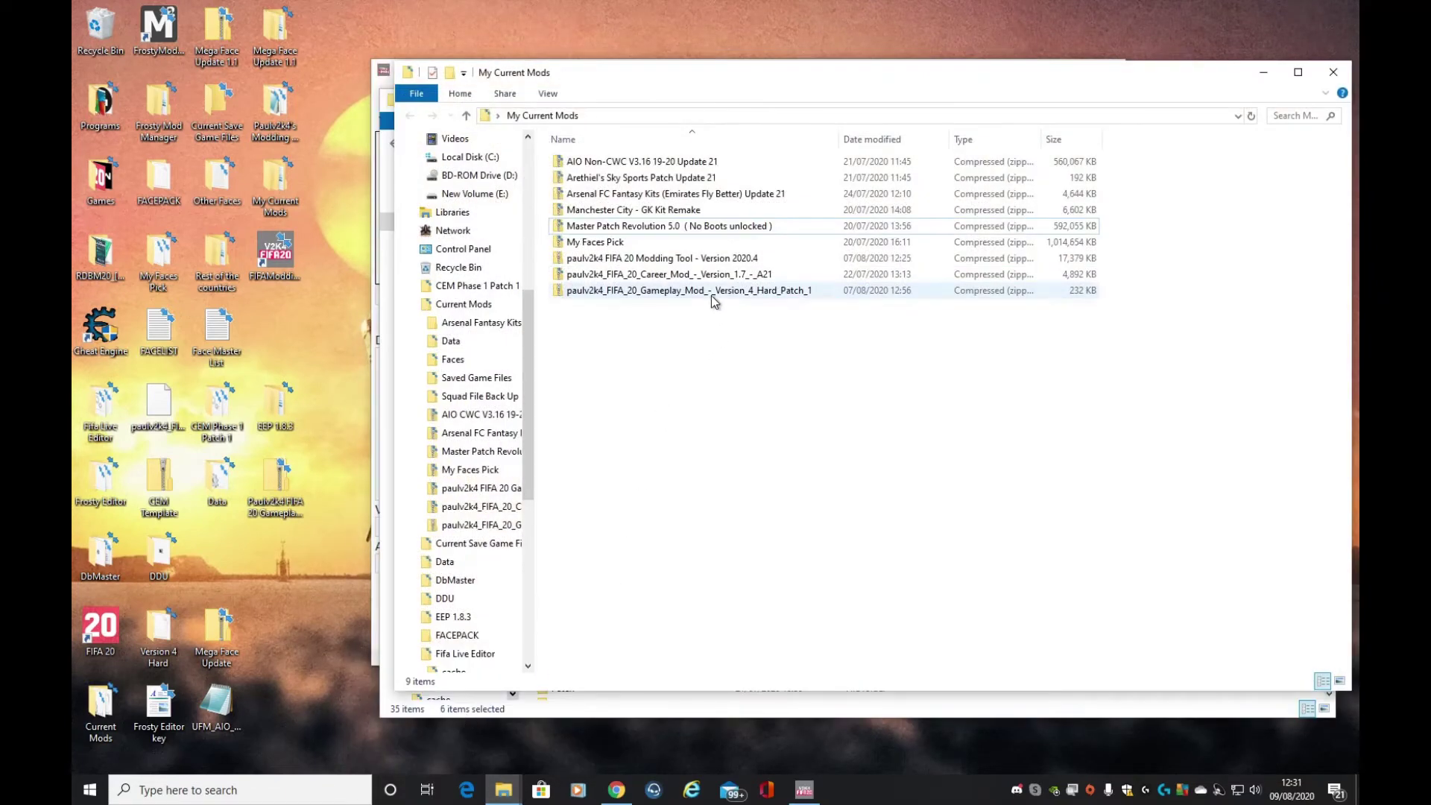
double_click(710, 292)
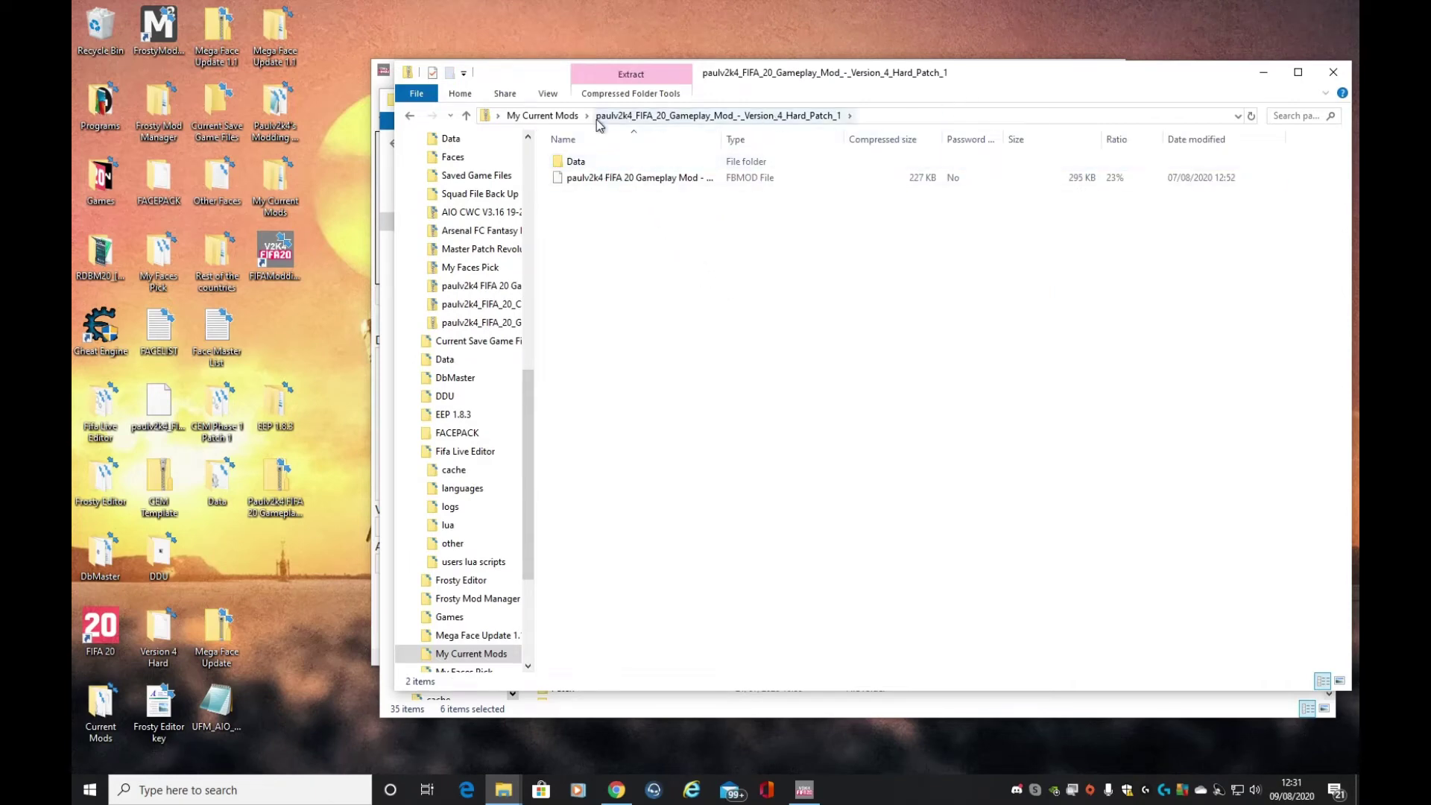
left_click(409, 115)
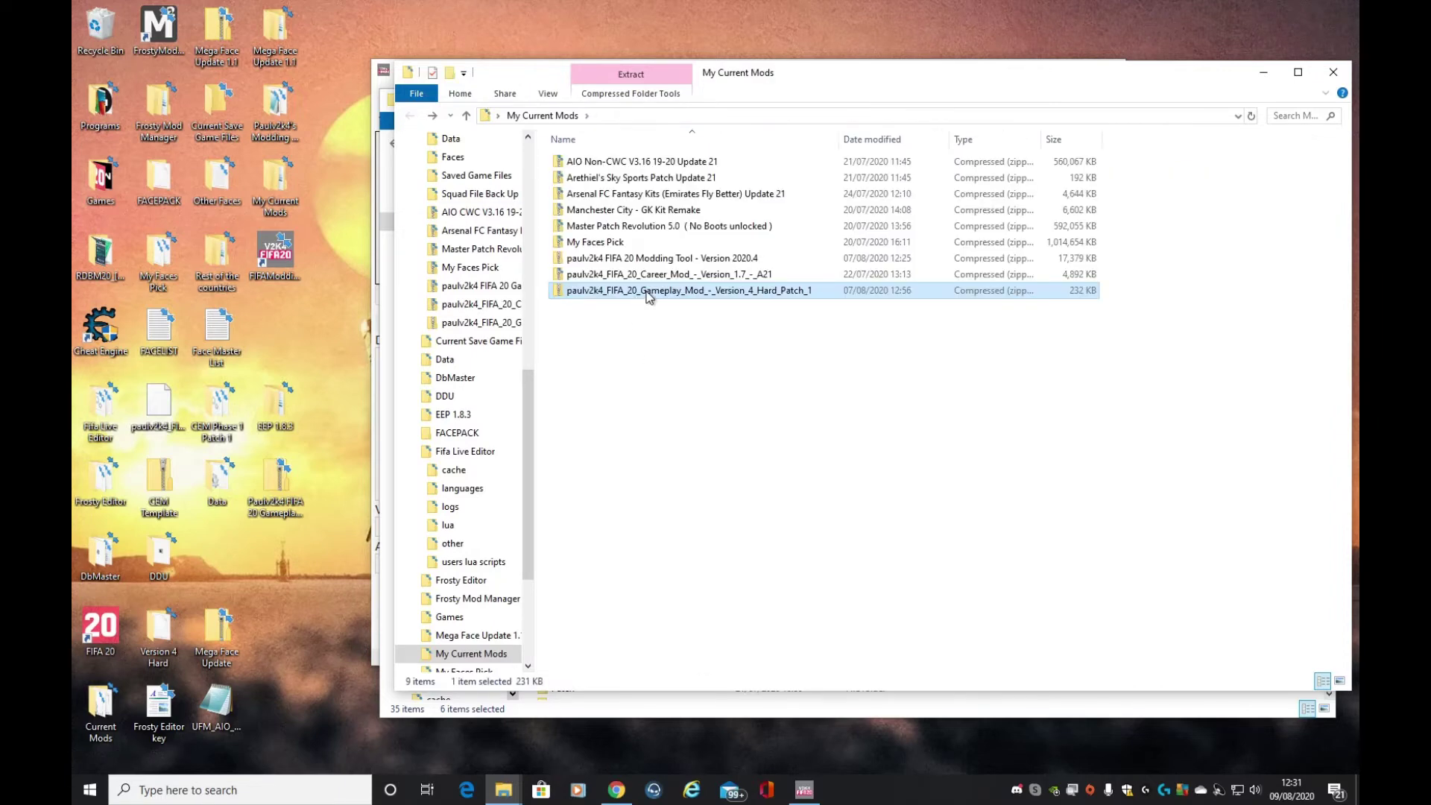
double_click(649, 293)
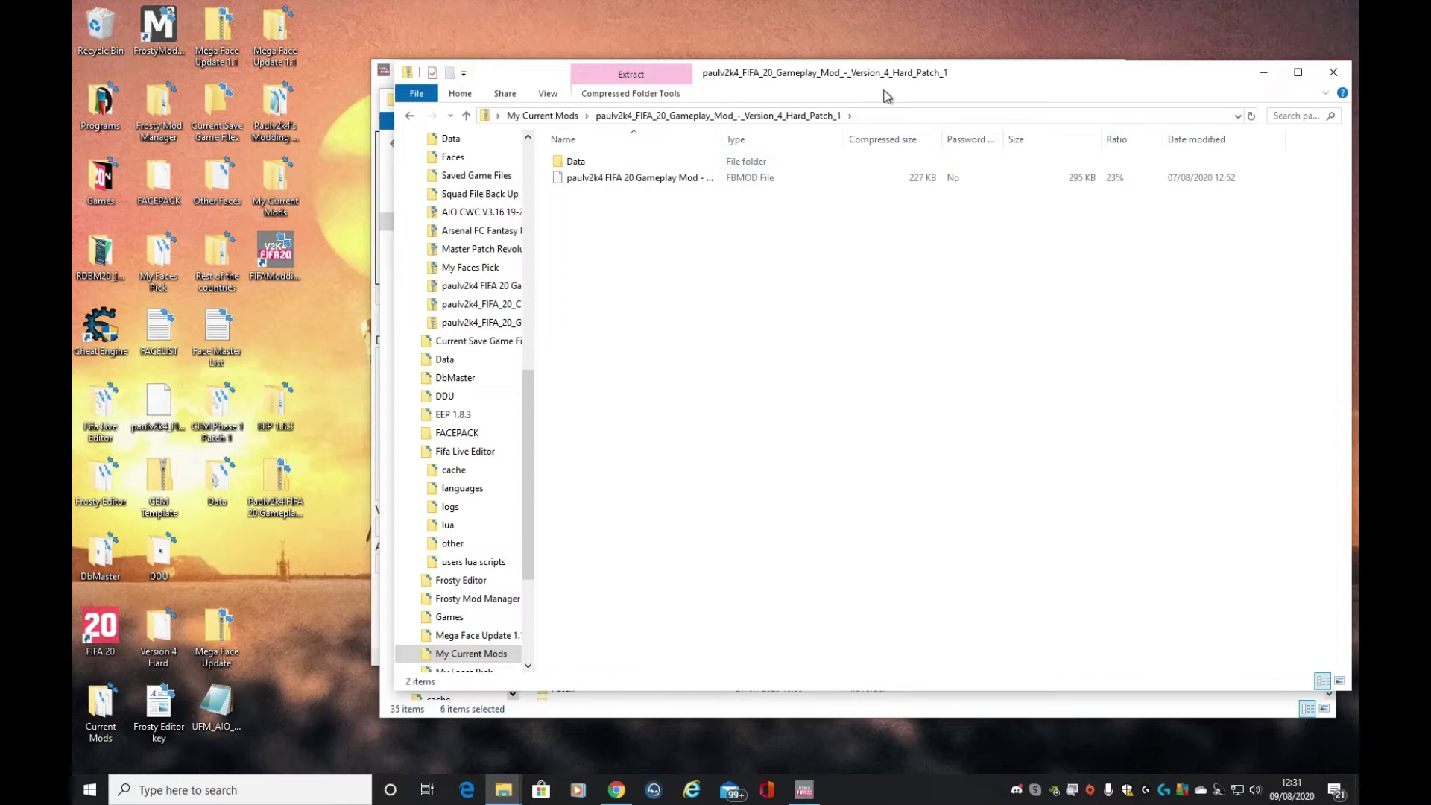
left_click_drag(1035, 97, 1043, 92)
left_click_drag(1178, 73, 1106, 78)
left_click_drag(1268, 236, 970, 252)
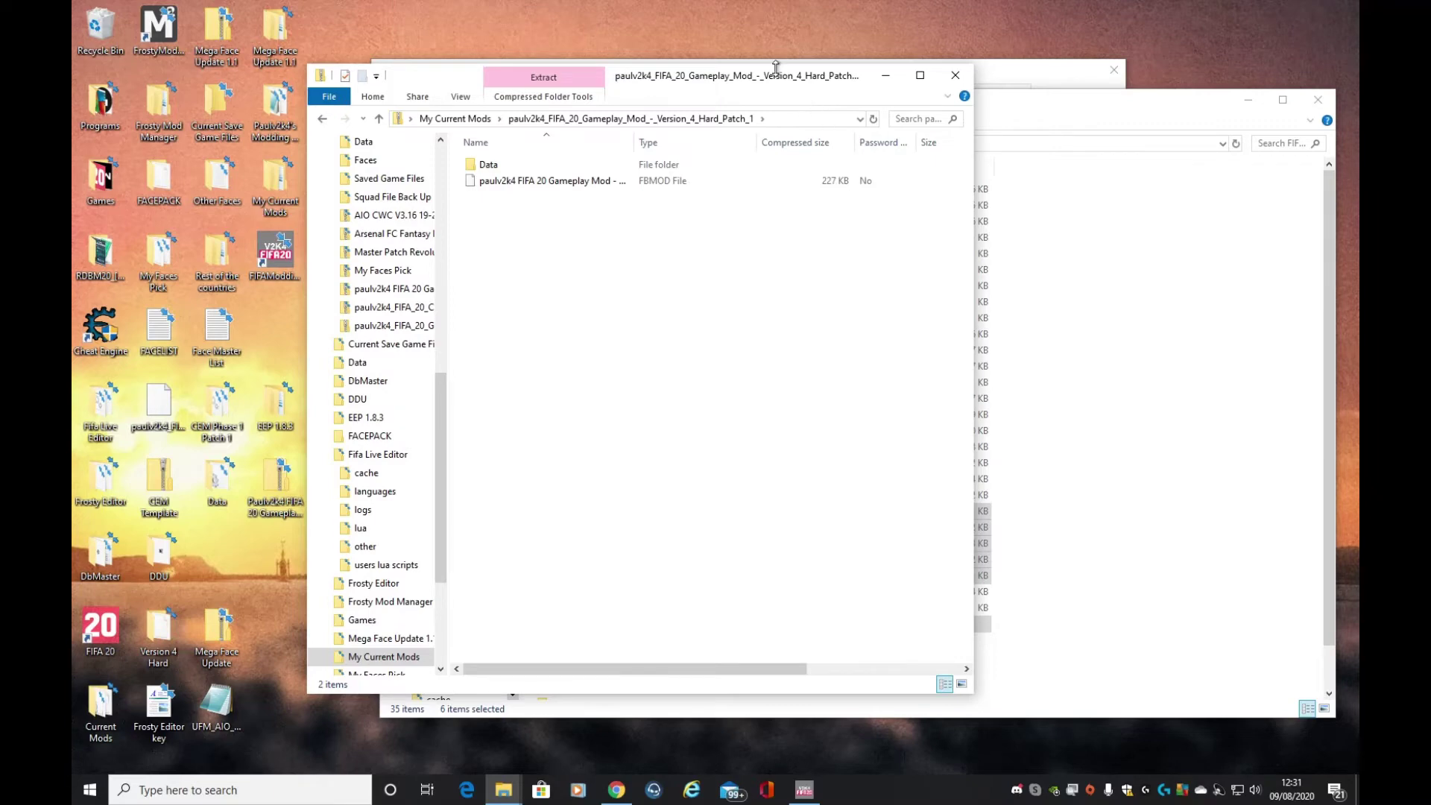
left_click_drag(769, 80, 1321, 272)
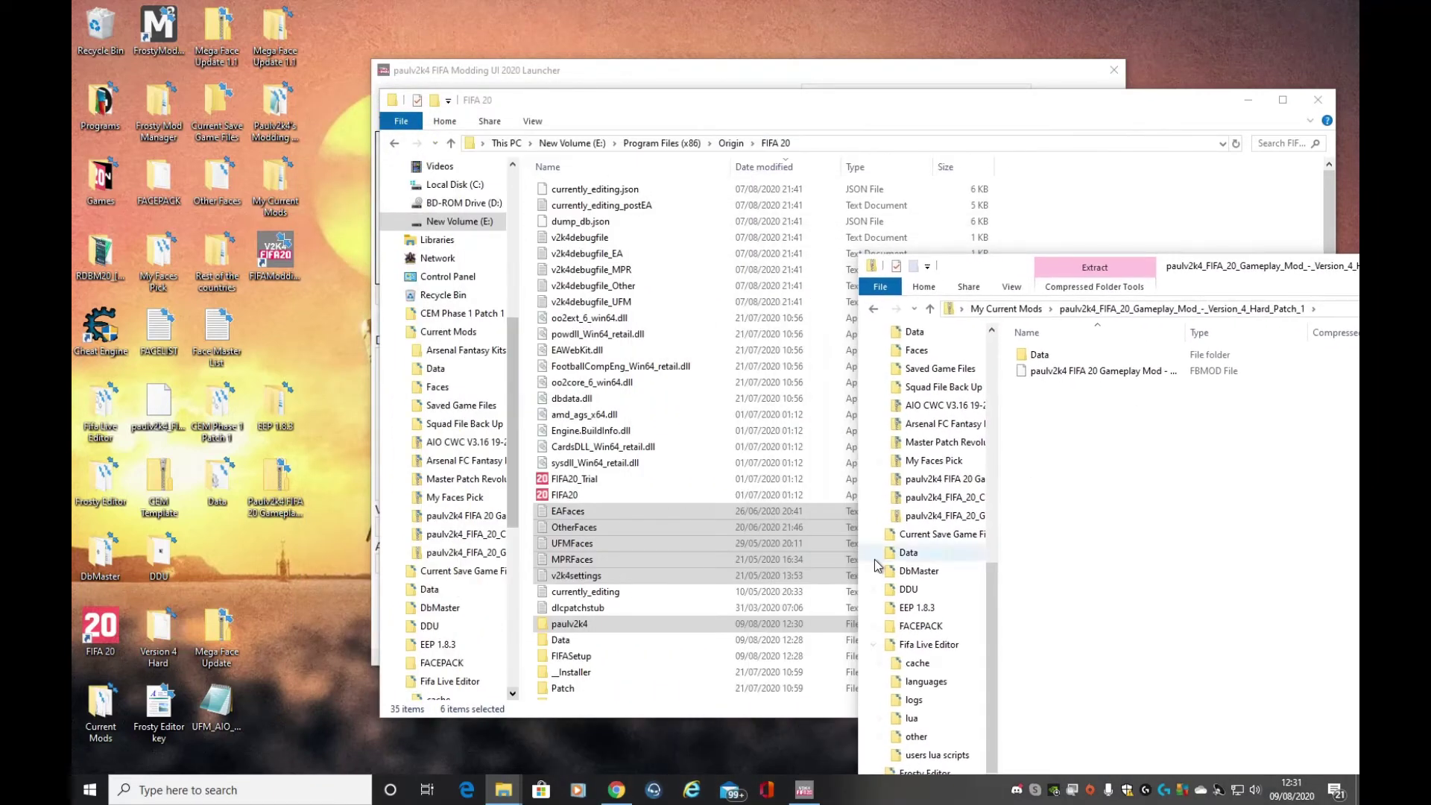
Copy the zip's Data folder into FIFA 20, replacing the existing files
scroll(565, 652, "down", 1)
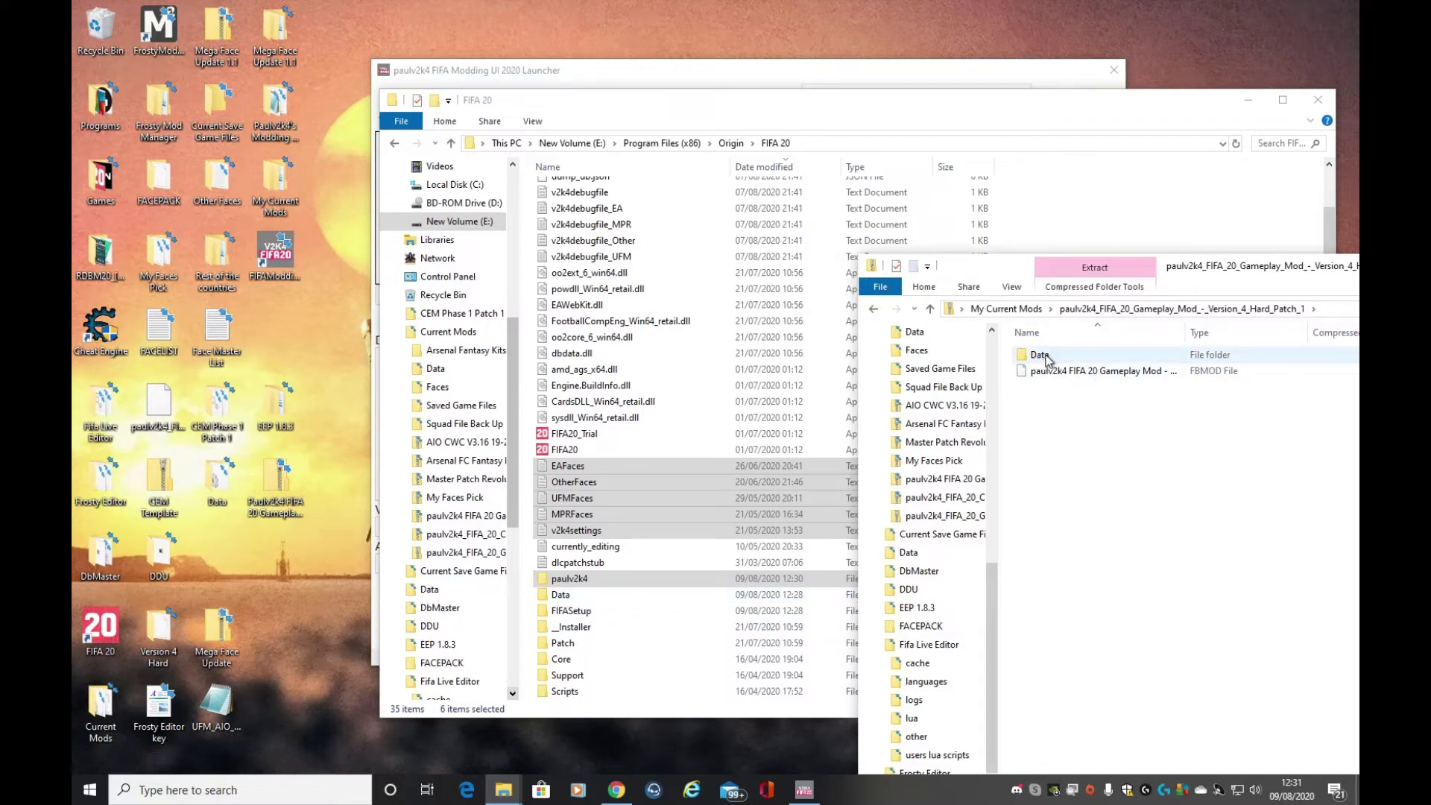
left_click_drag(1045, 358, 659, 507)
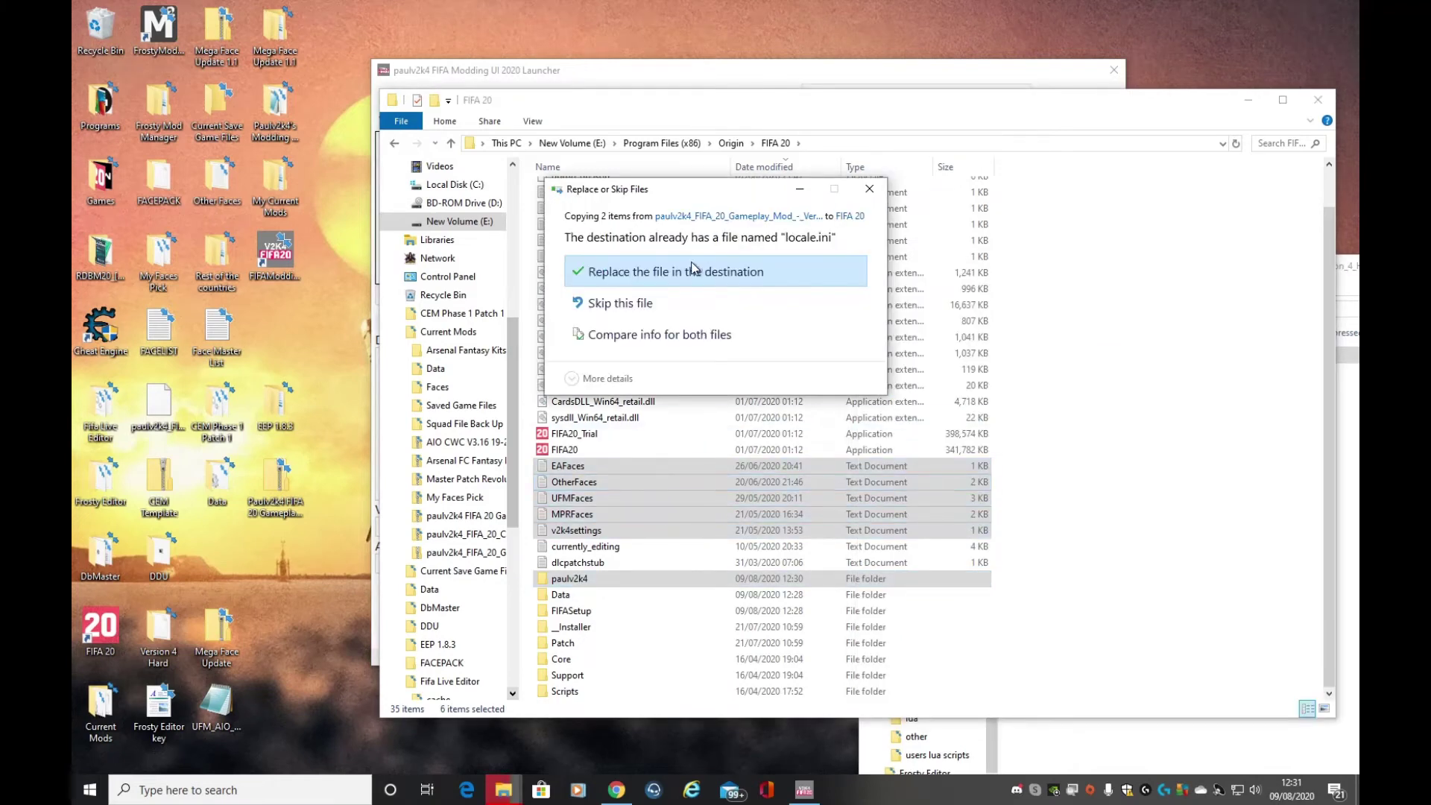
left_click(687, 272)
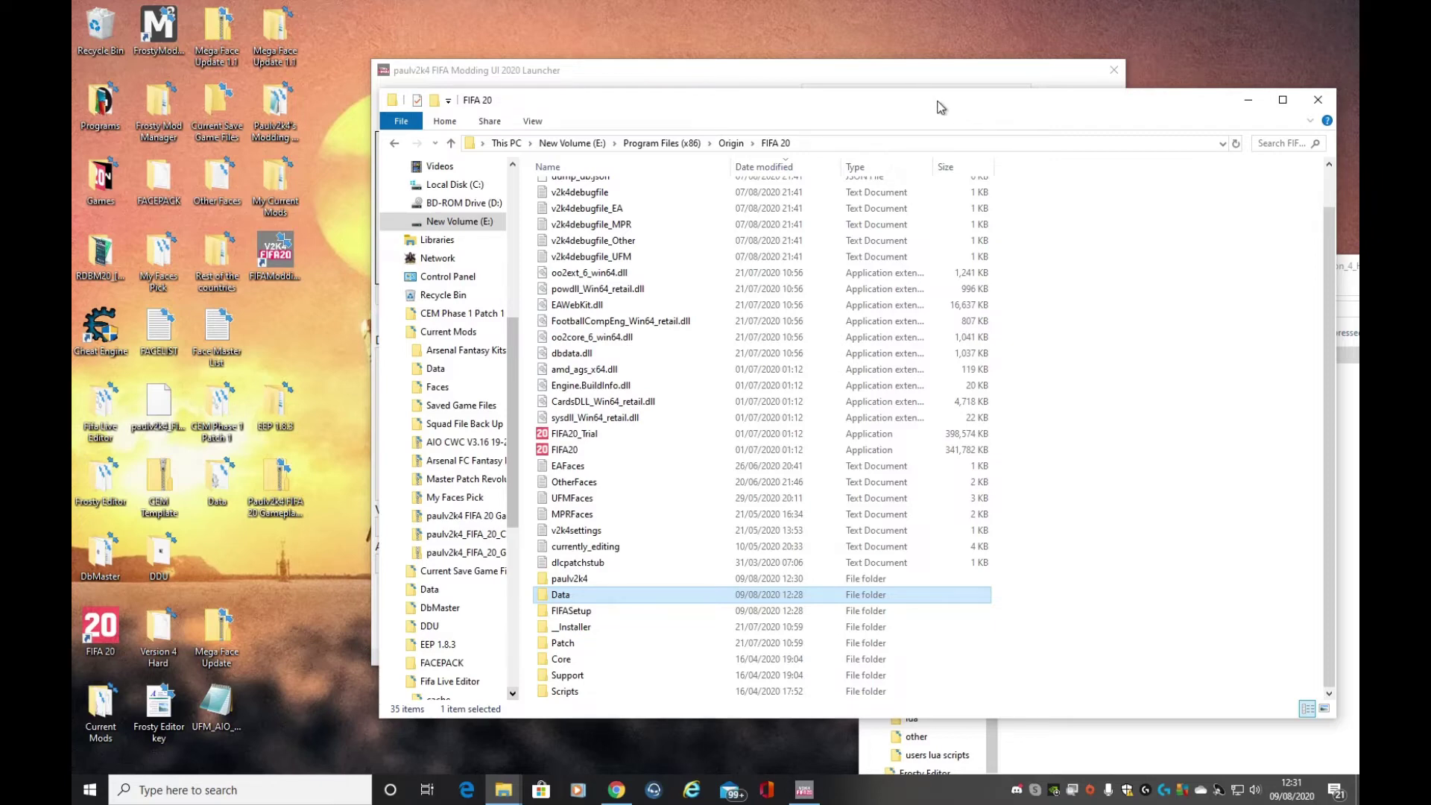
Close the FIFA 20 and Gameplay Mod zip Explorer windows
left_click(1317, 99)
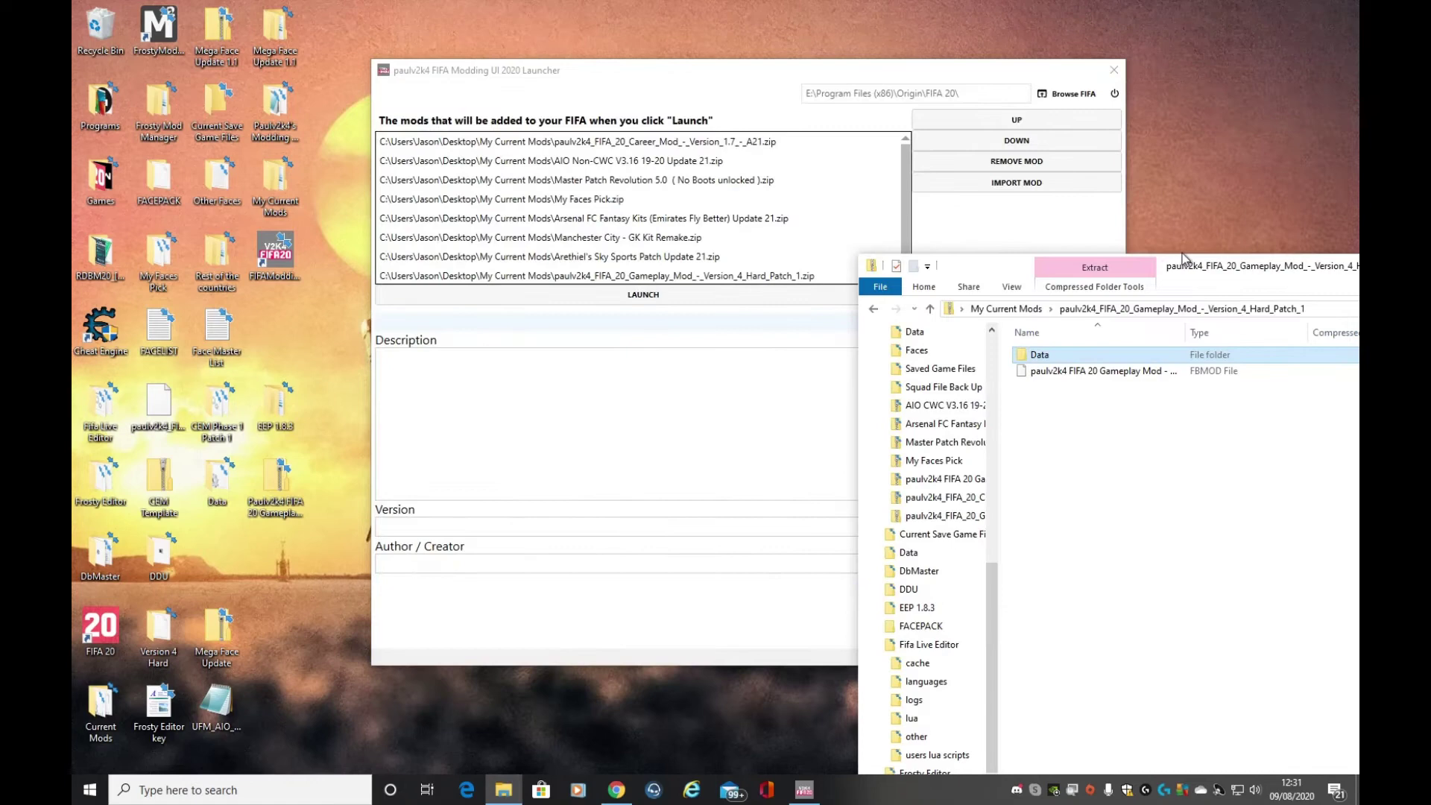
left_click_drag(1220, 263, 693, 106)
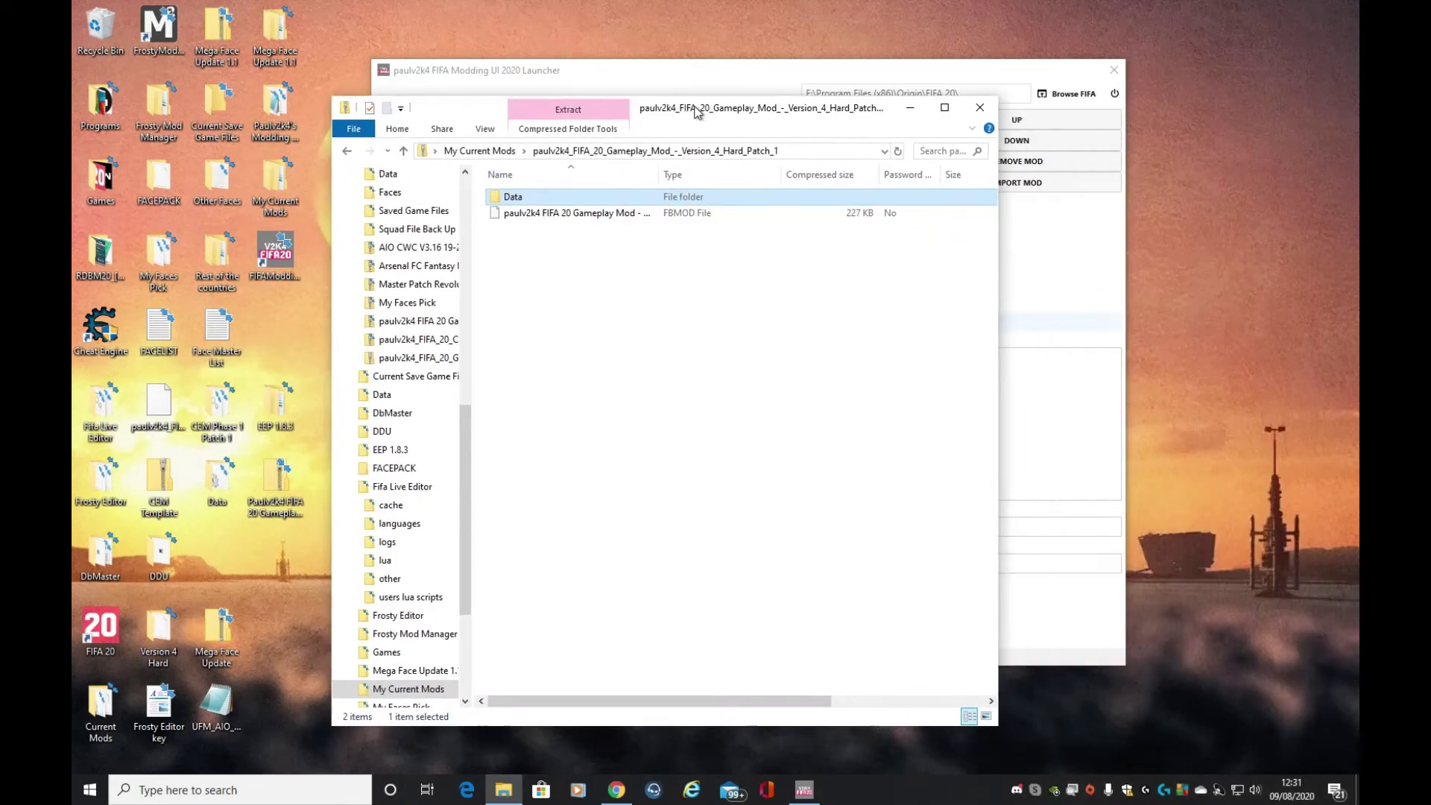
left_click(980, 110)
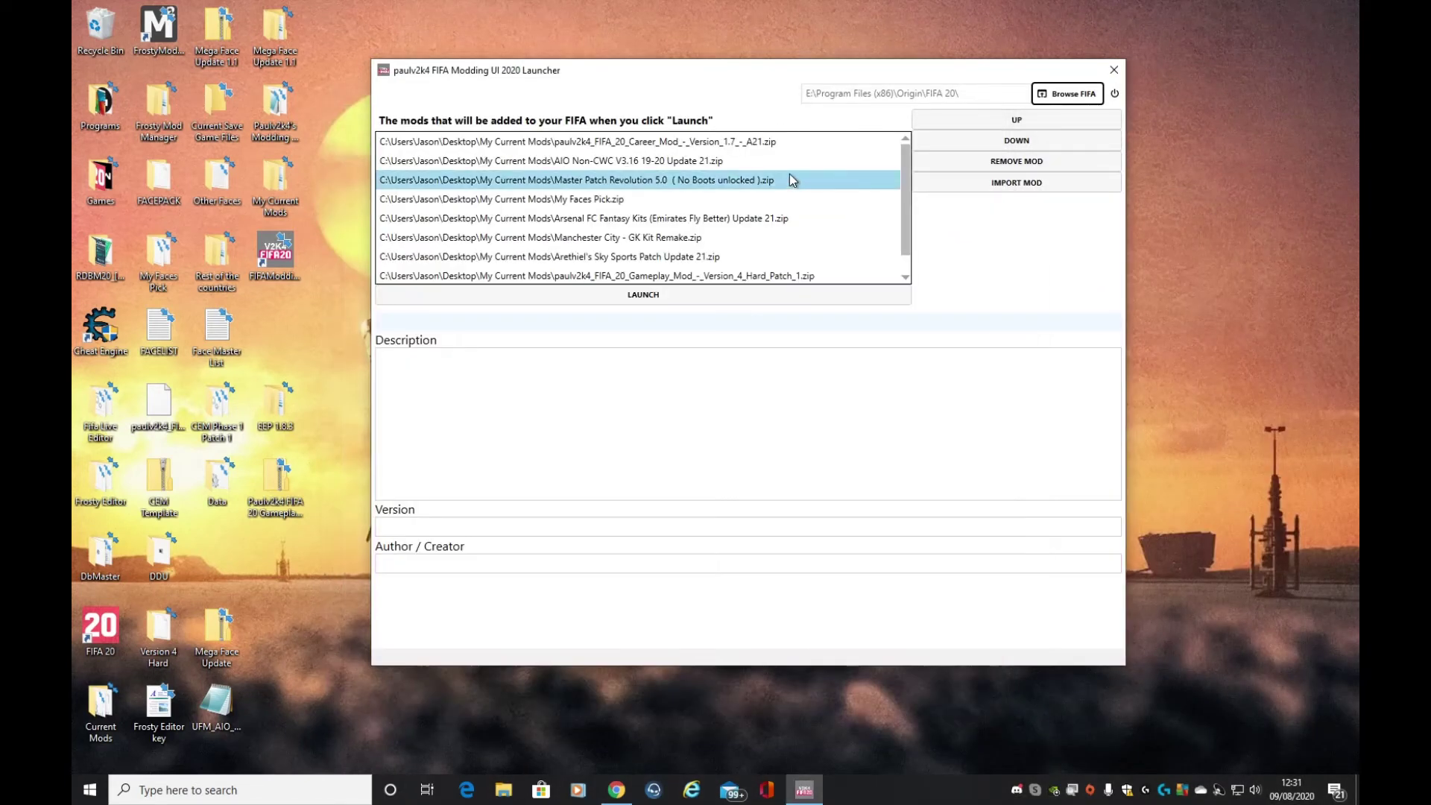
scroll(903, 226, "down", 1)
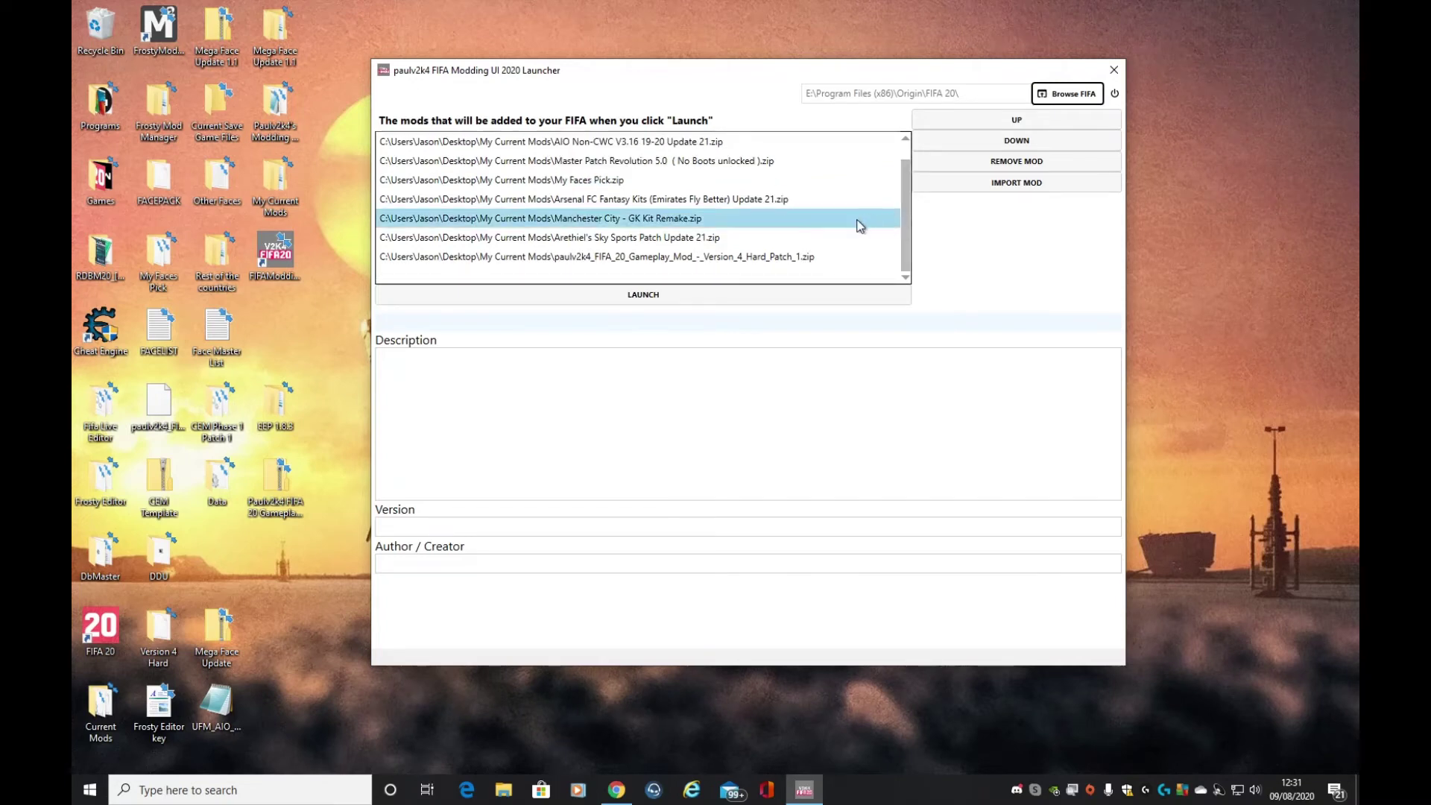
Launch FIFA 20 with the mod list and allow the app in AVG's Desktop-folder warning
left_click(644, 295)
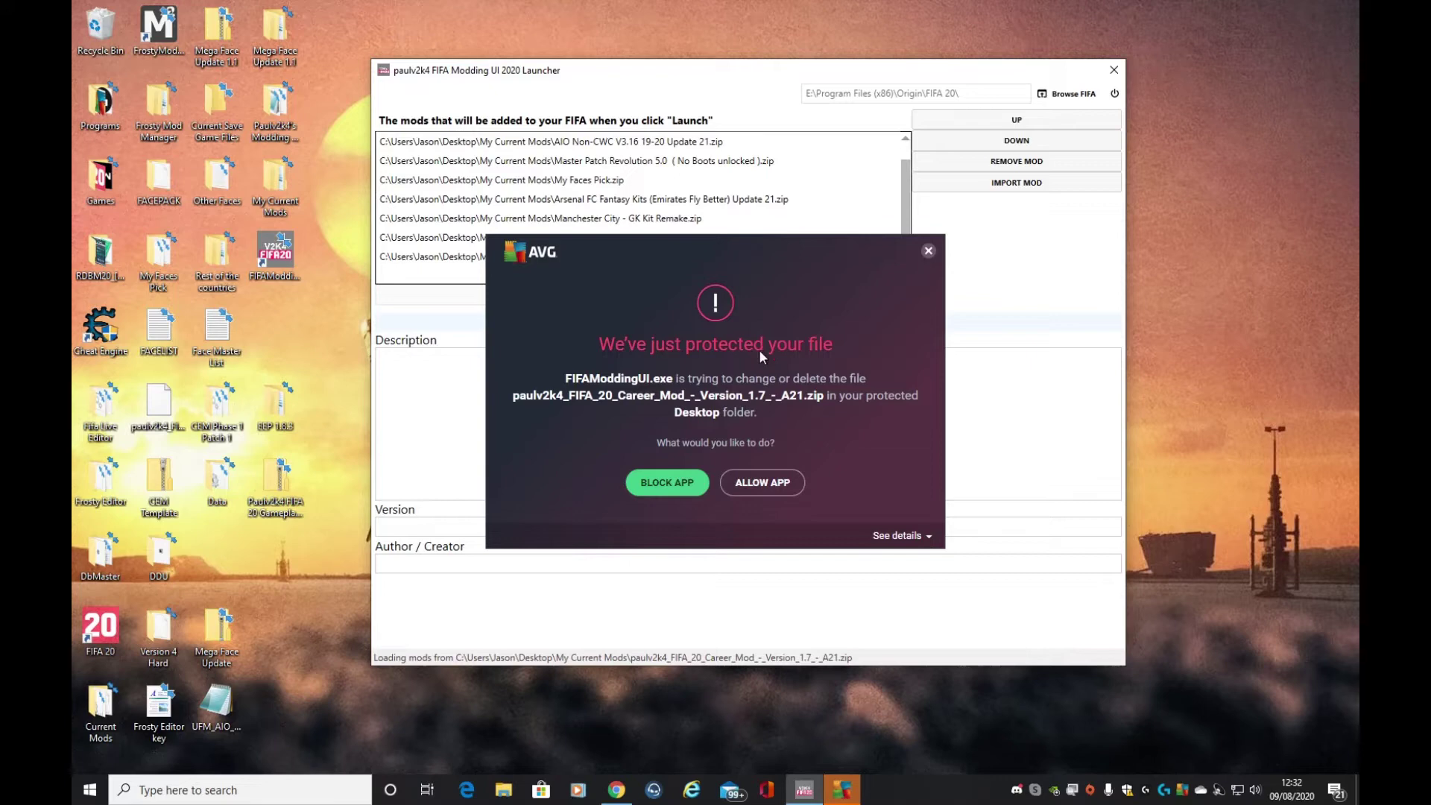
left_click(765, 487)
left_click(763, 485)
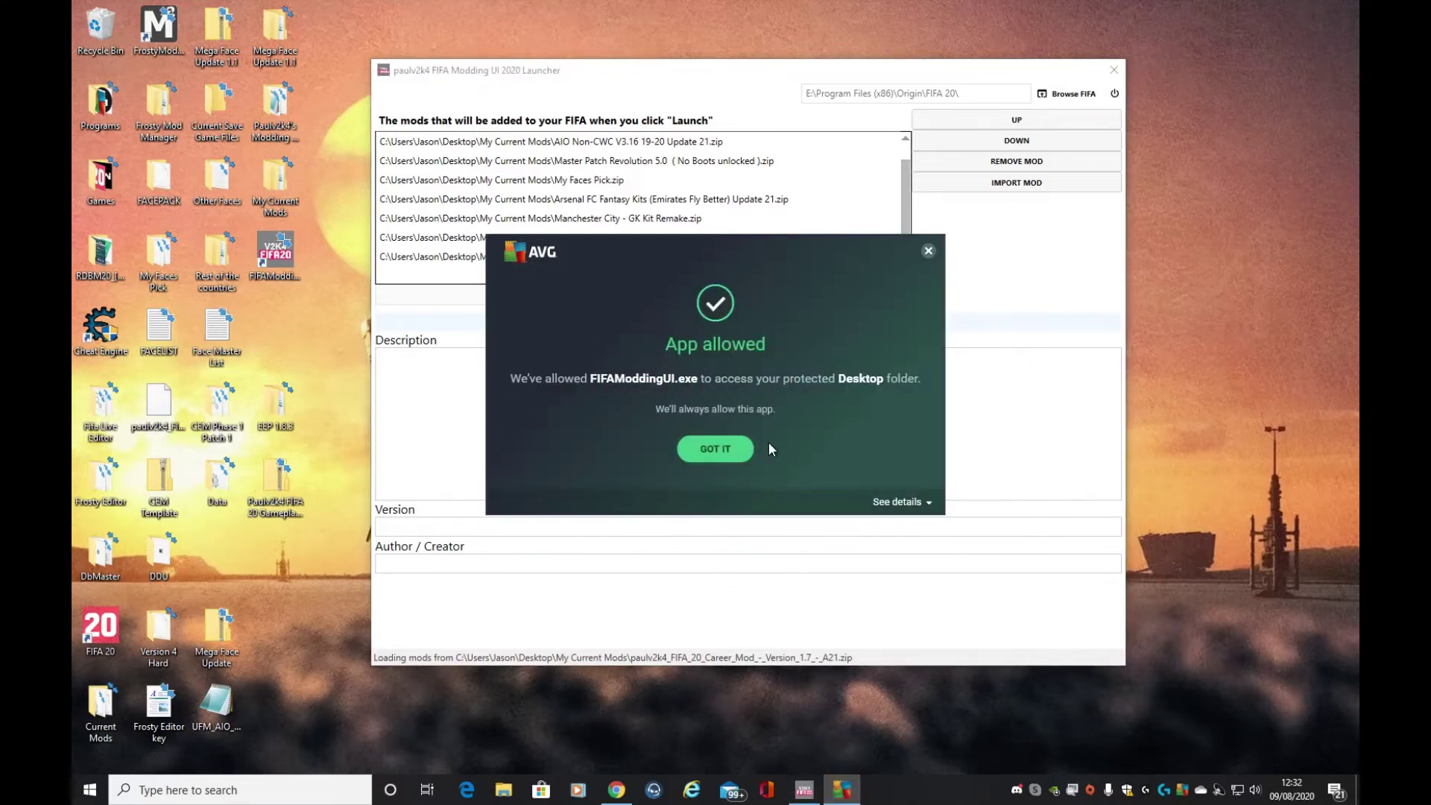
Dismiss AVG, restart the FIFA Modding UI launcher, and launch FIFA 20 with all eight mods
left_click(719, 450)
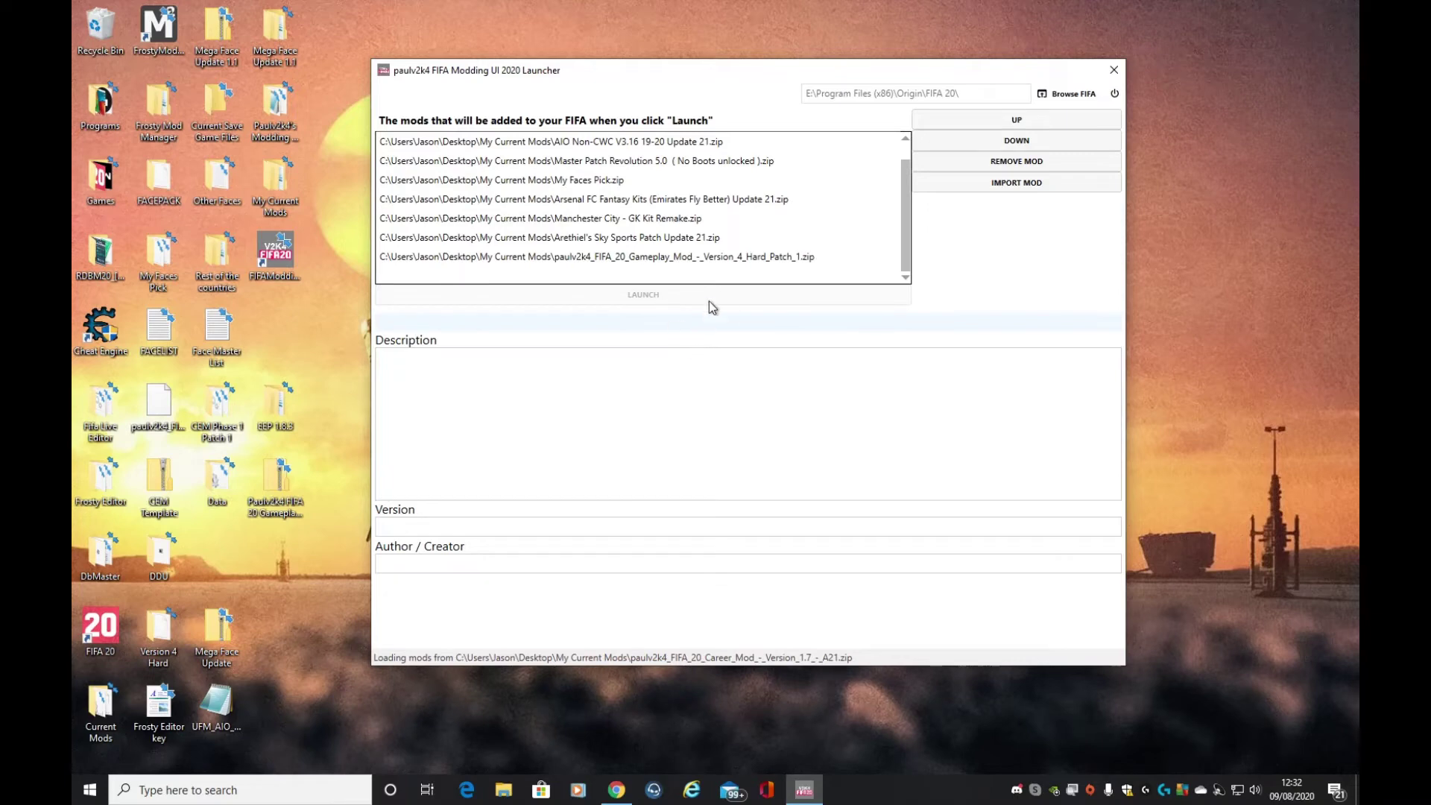
left_click(1112, 71)
double_click(301, 261)
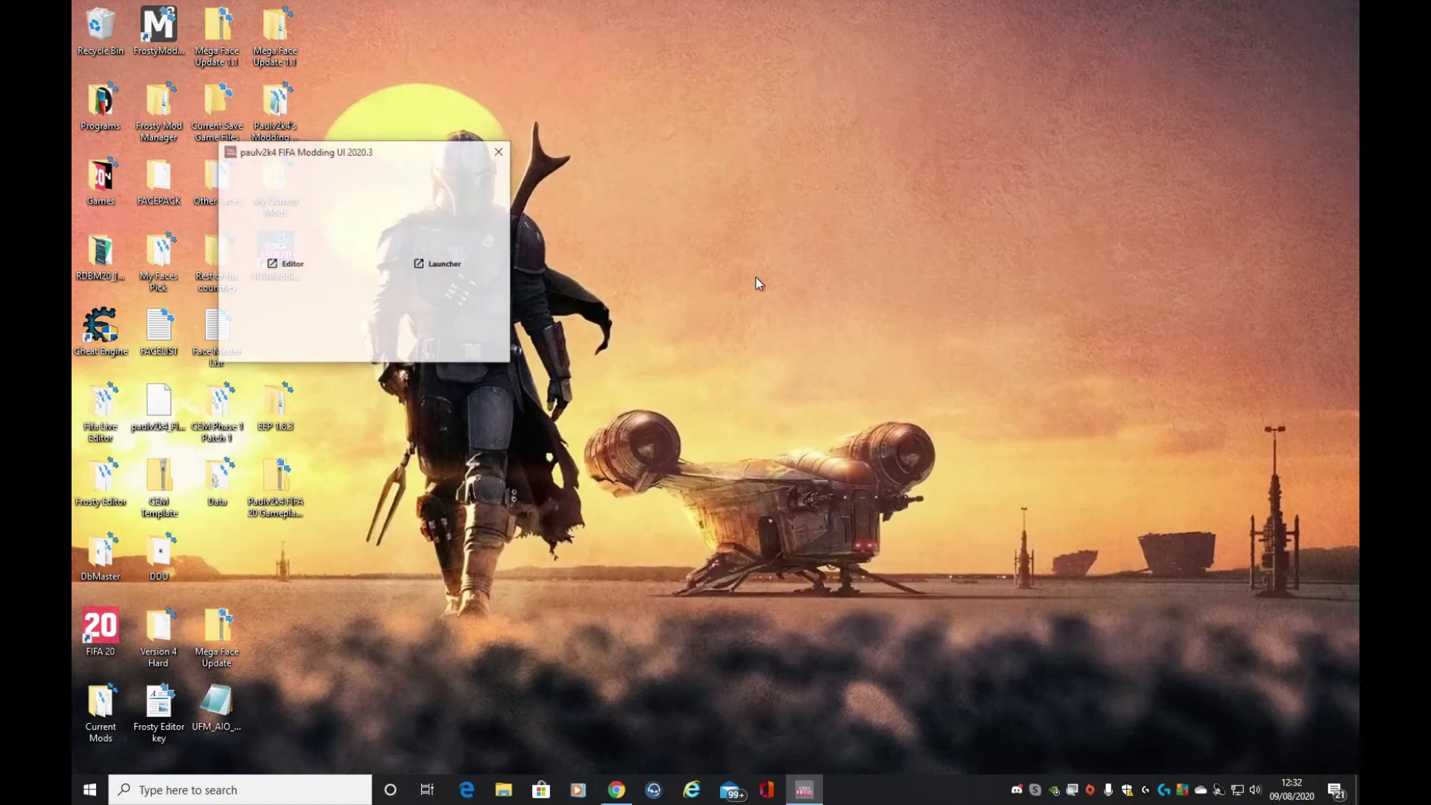
left_click(445, 269)
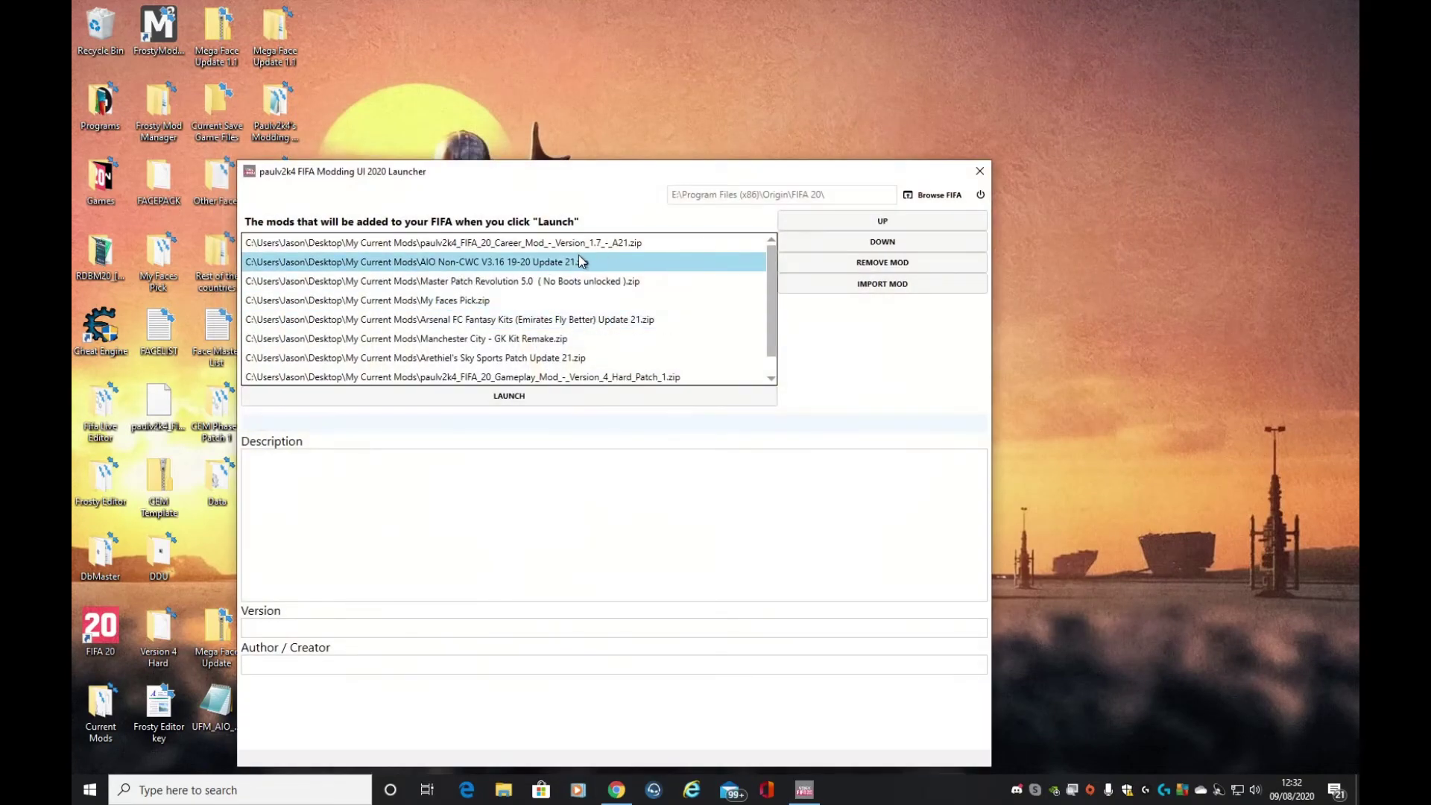
scroll(623, 325, "down", 1)
scroll(624, 324, "up", 1)
left_click(567, 393)
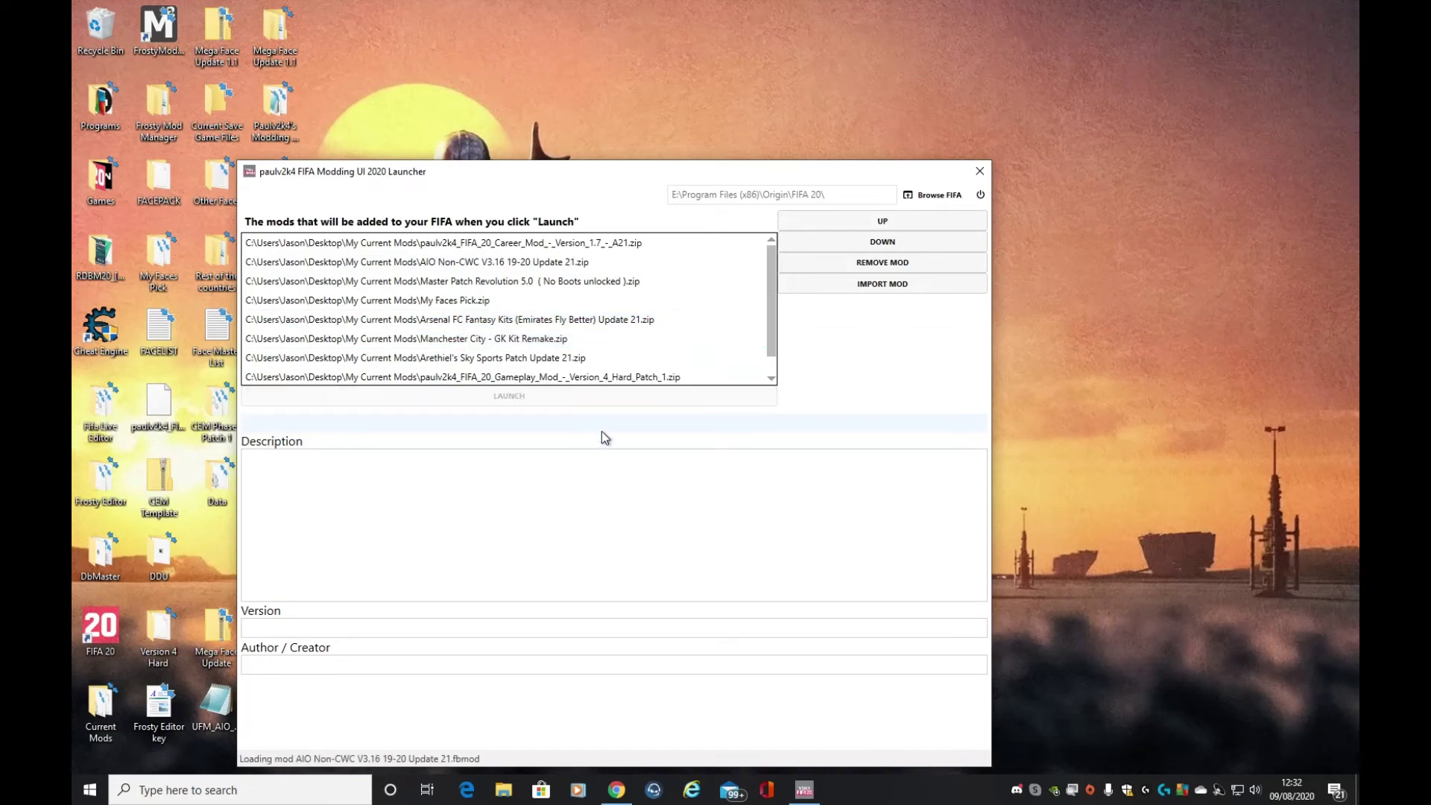
Move the launcher up to watch progress and open Task Manager via Ctrl+Alt+Del
left_click_drag(619, 174, 750, 63)
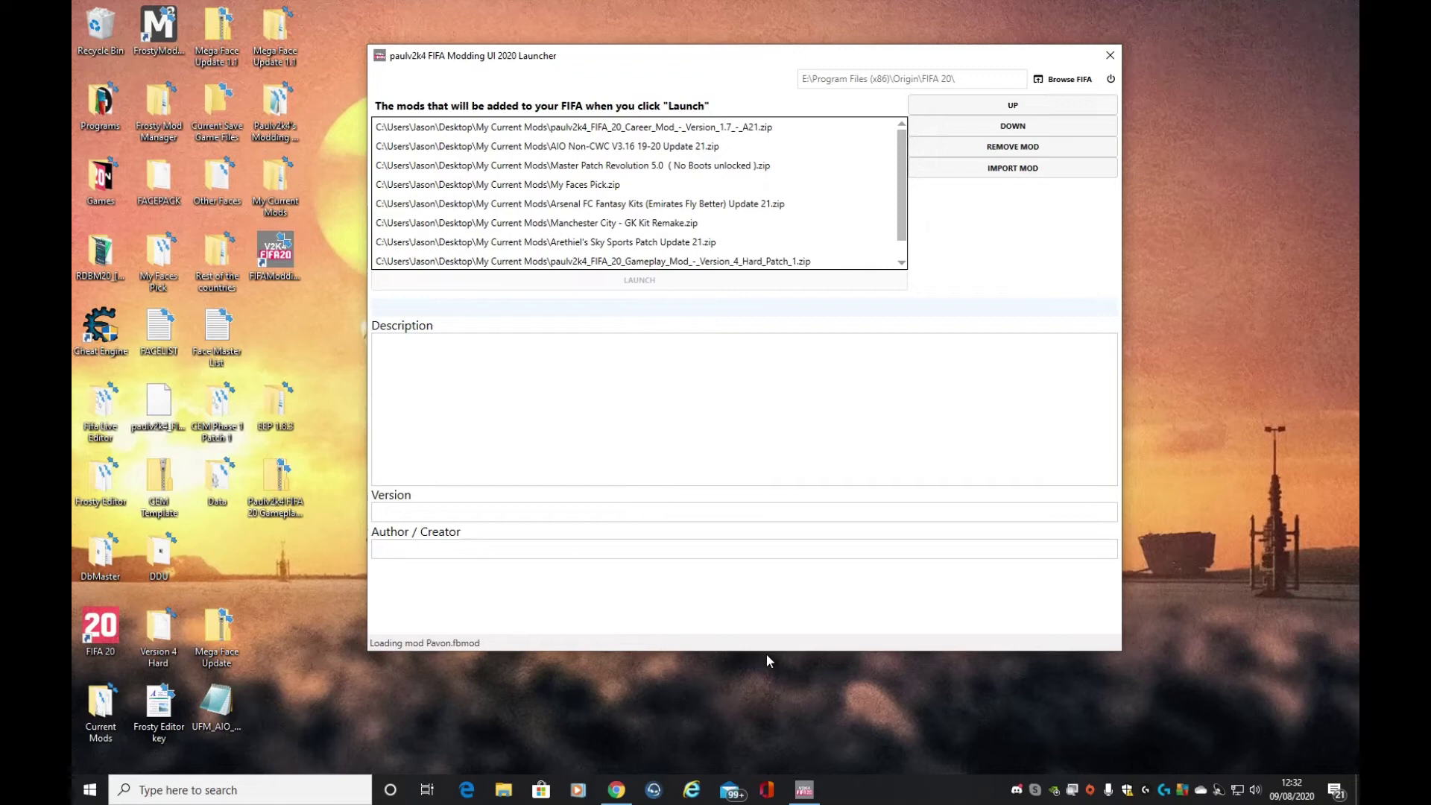
left_click(730, 253)
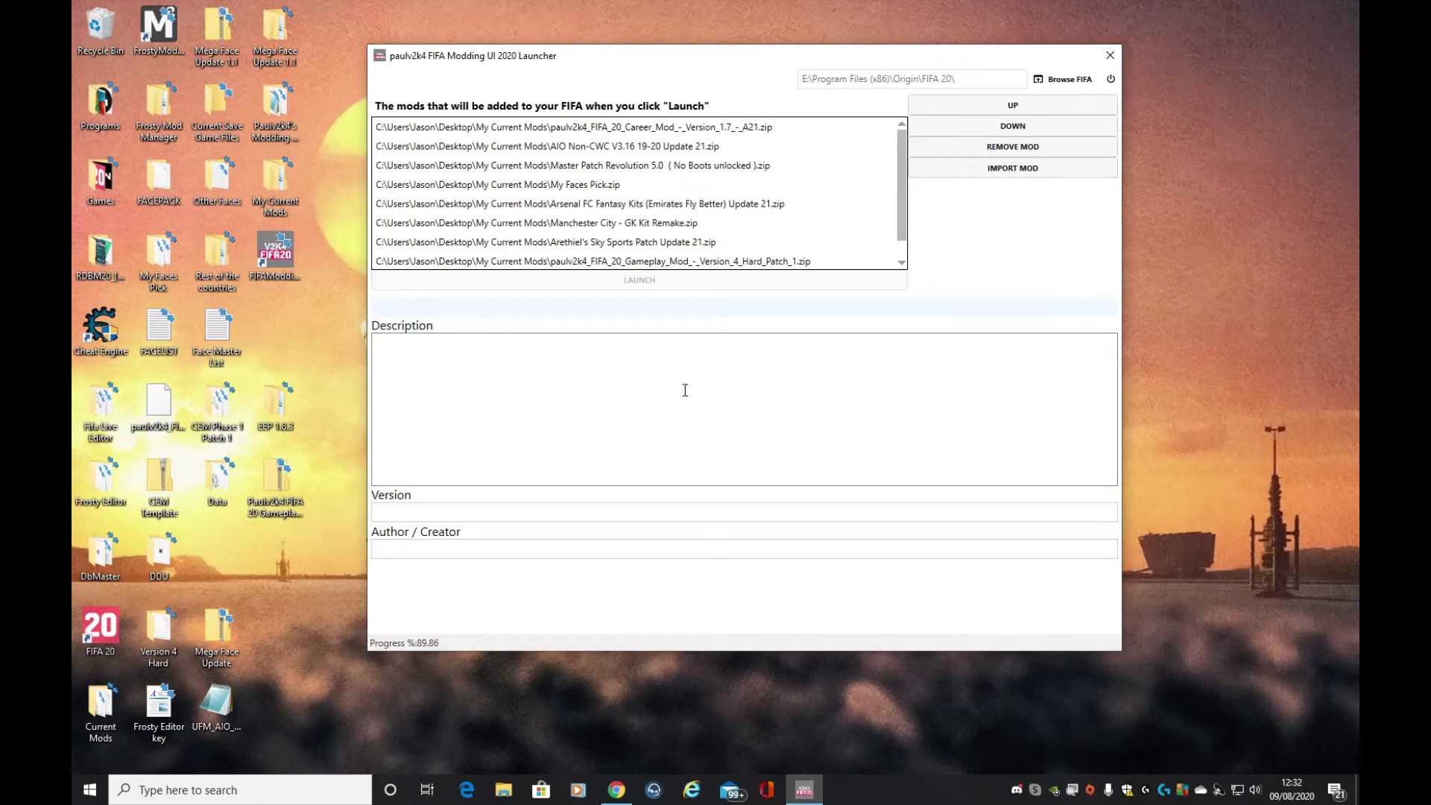
key("ctrl+alt+Delete")
left_click(733, 400)
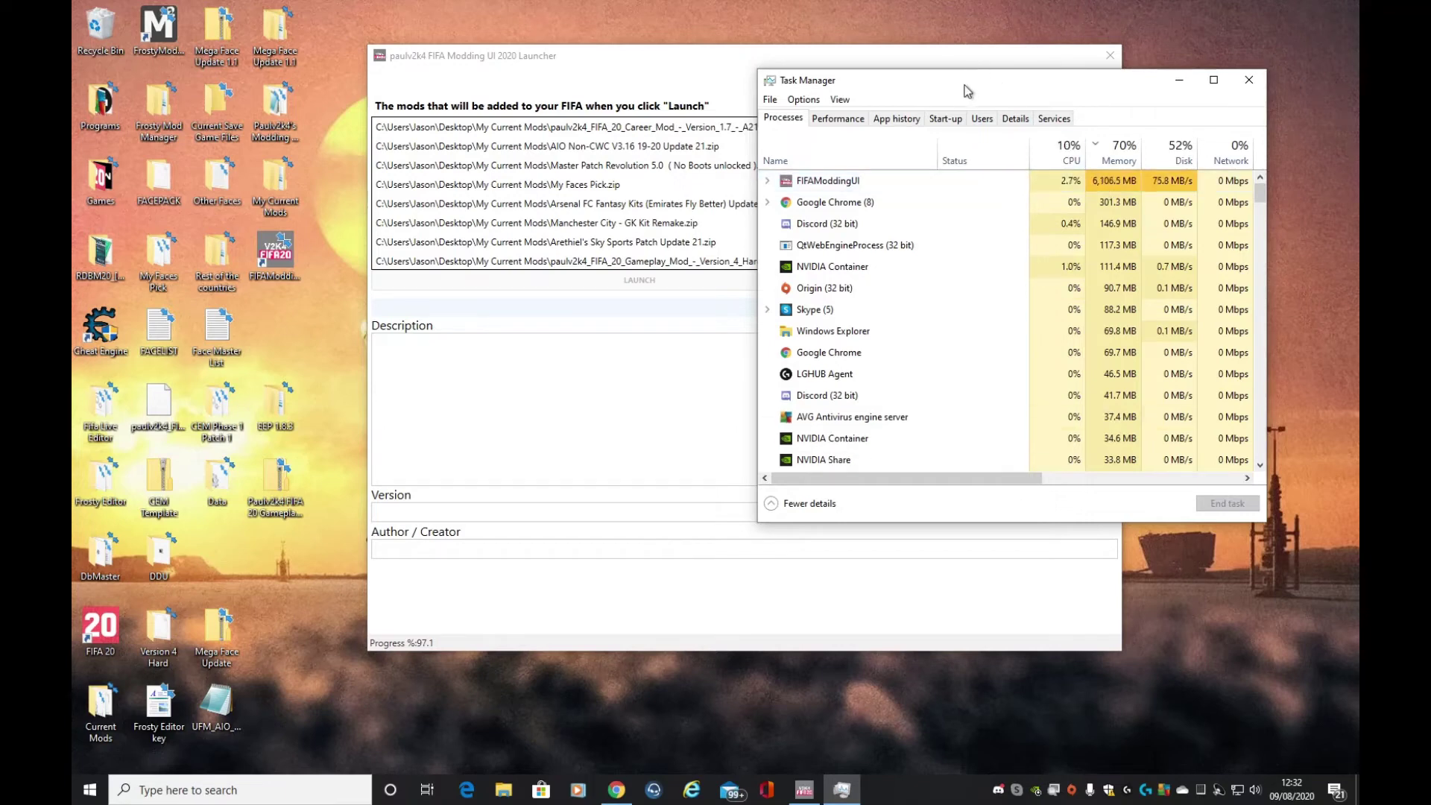
Keep Task Manager aside while FIFAModdingUI finishes and FIFA 20 reaches its title screen
left_click_drag(964, 88, 1096, 125)
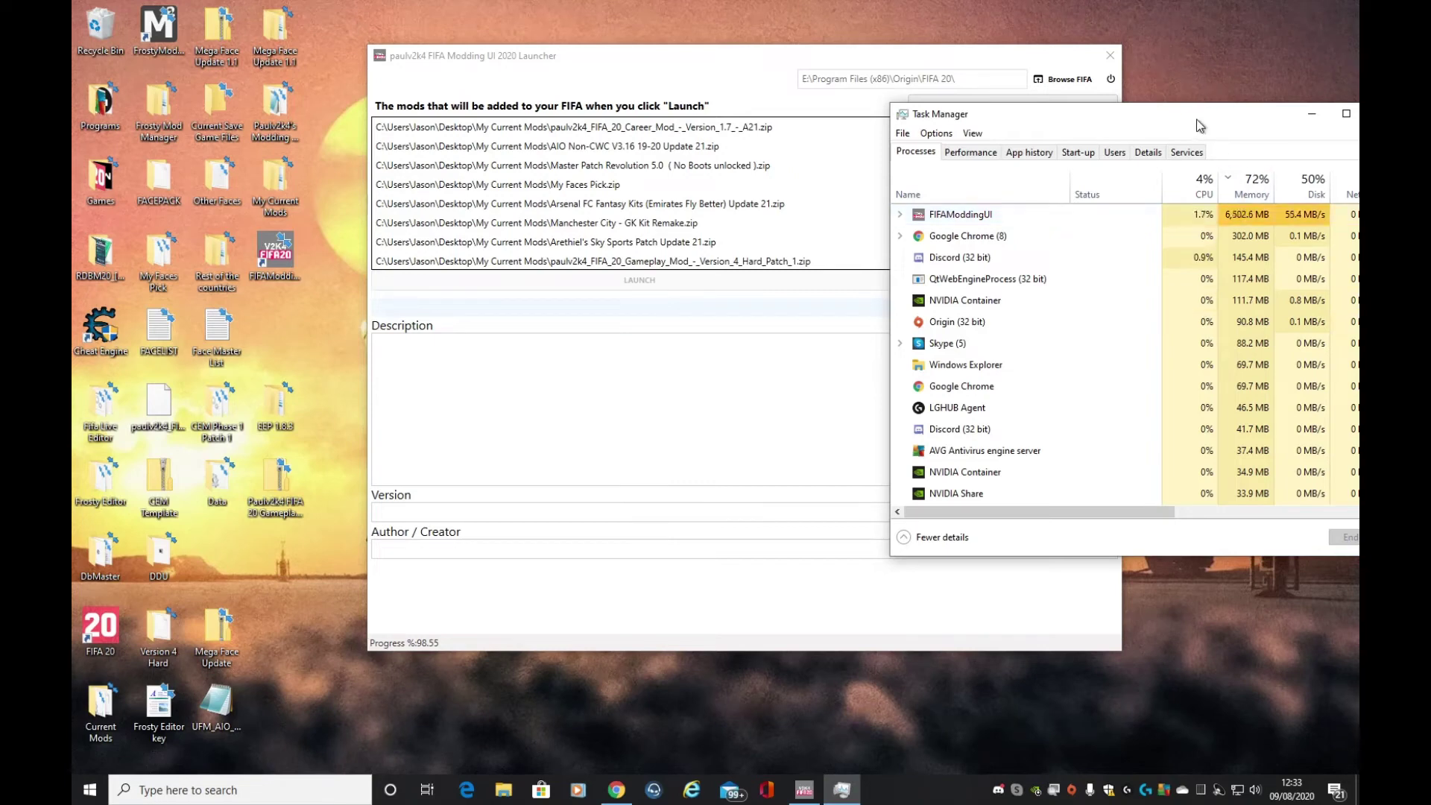
left_click_drag(1197, 122, 983, 129)
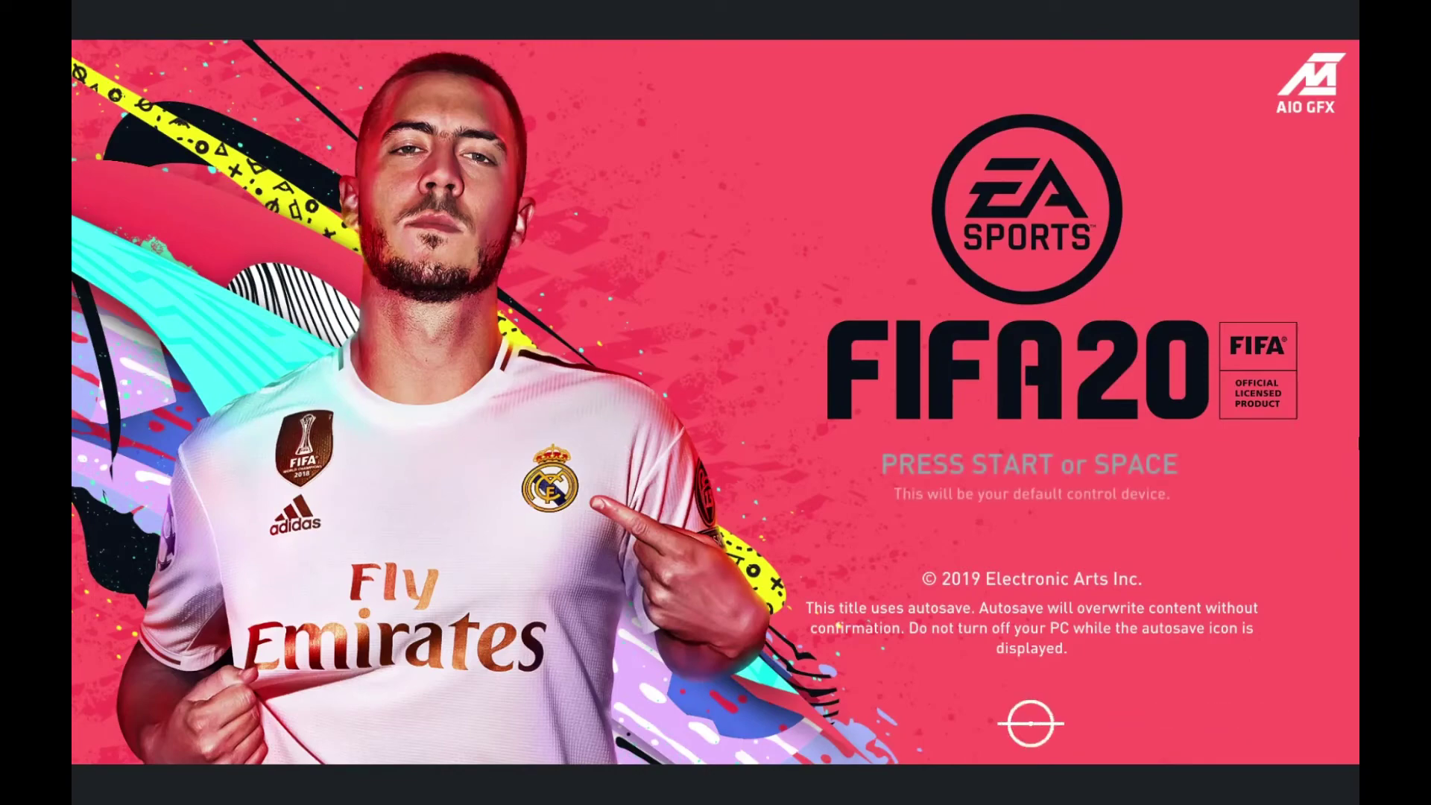
Pass the title screen, load Personal Settings 1, and continue the Arsenal career
key("space")
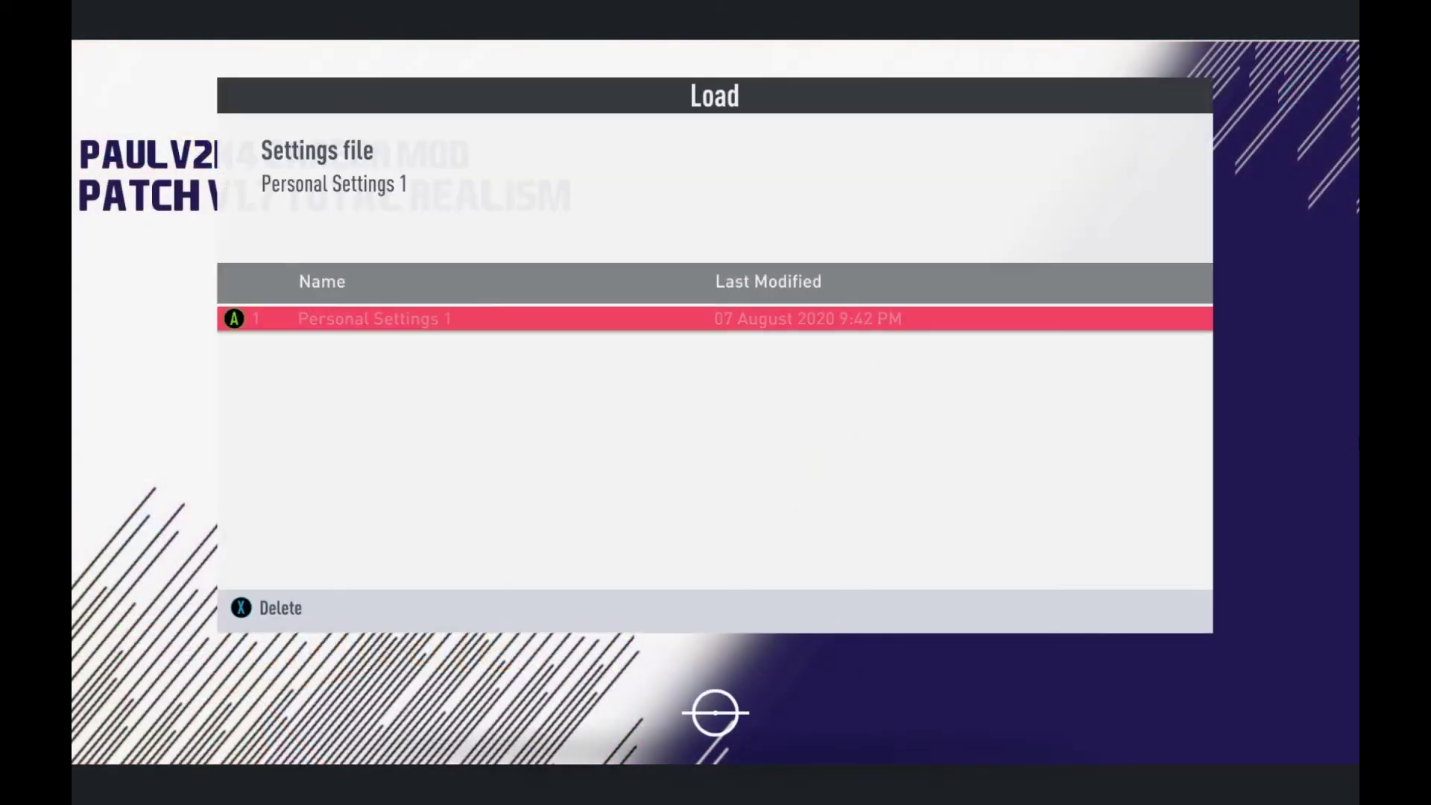
key("Return")
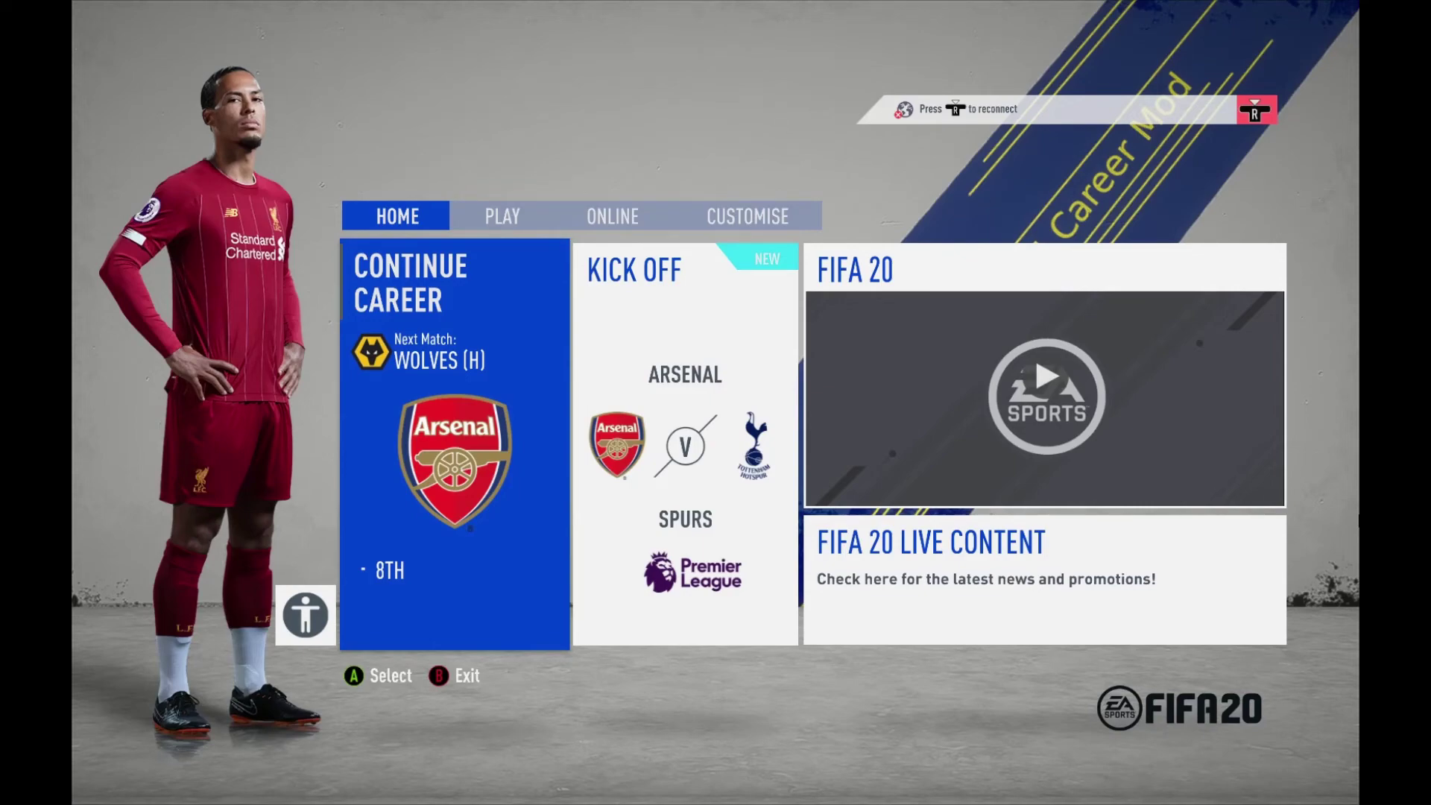
key("Return")
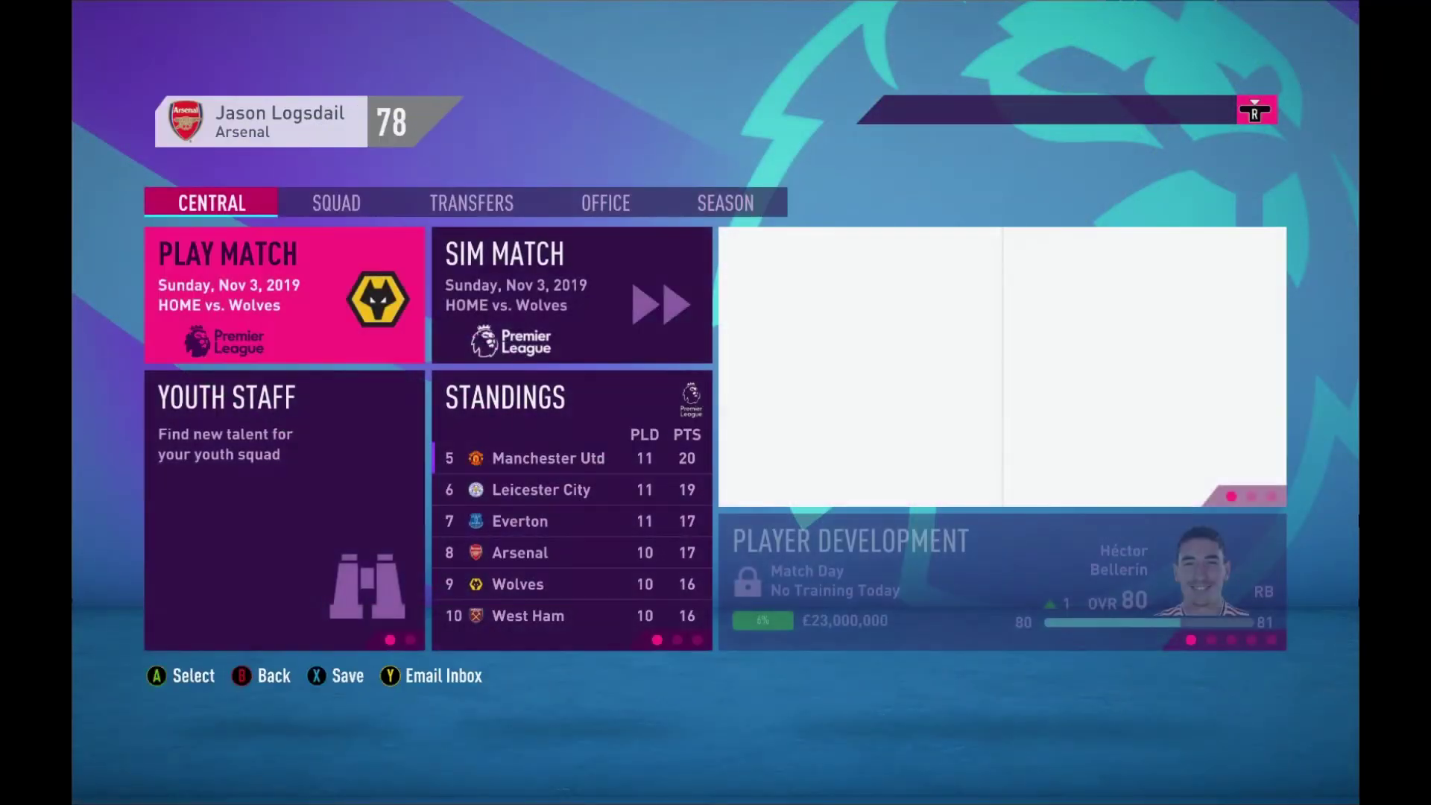
In Edit Player, filter to England and Manchester Utd, then view players like B. Fernandes, A. Martial and S. McTominay
key("e")
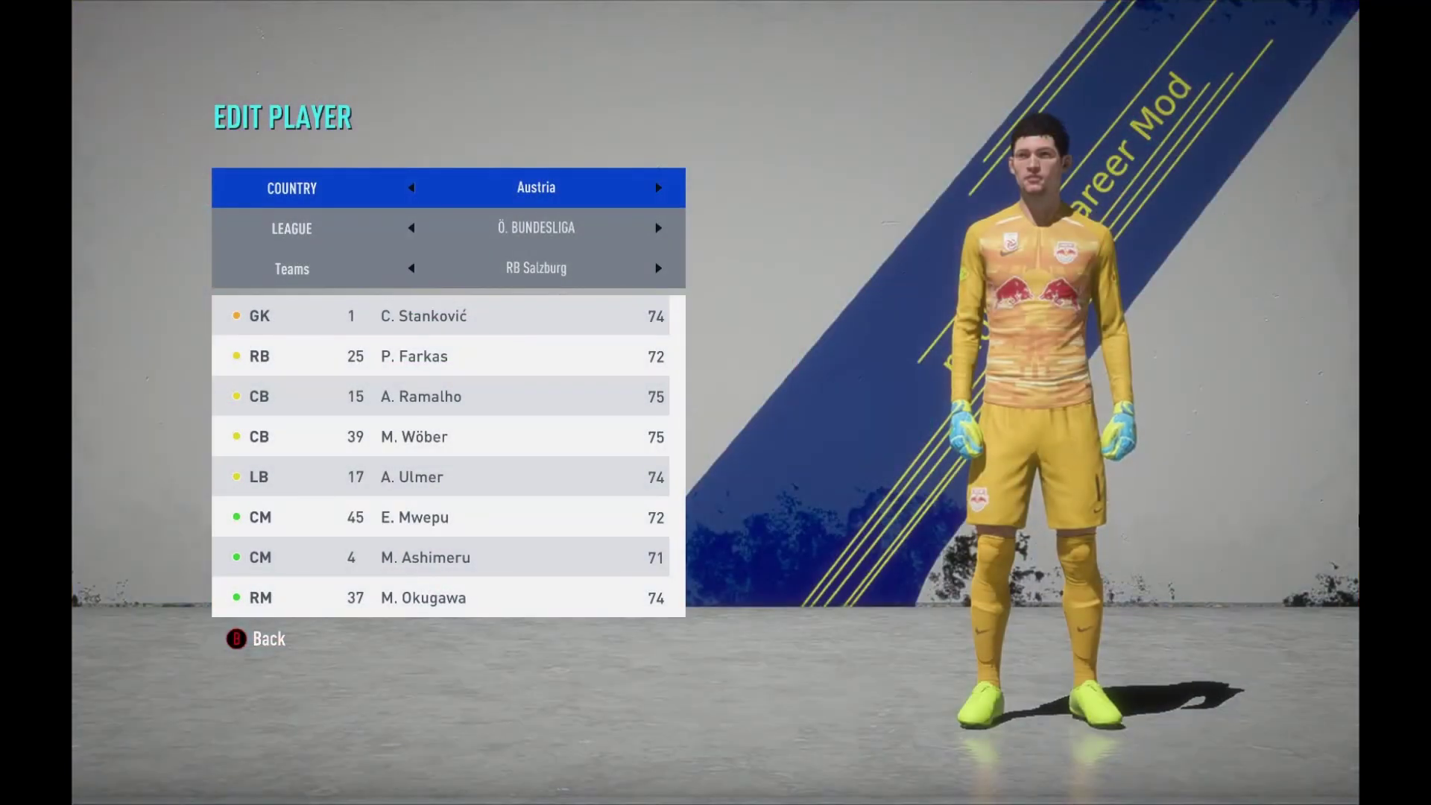
key("Right")
key("Right")
key("Right")
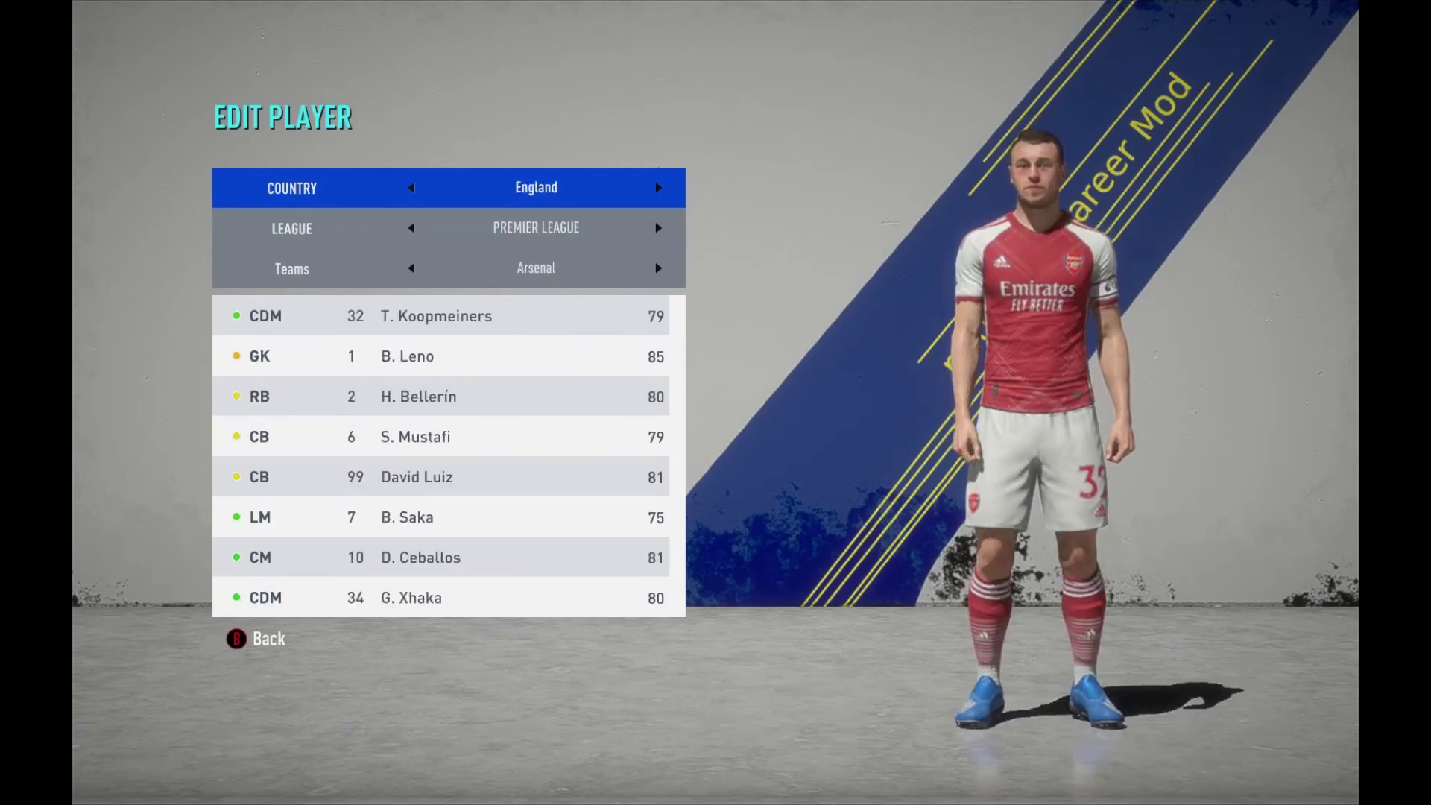
key("Down")
key("Down")
key("Right")
key("Right")
key("Right")
key("Right")
key("Right")
key("Right")
key("Right")
key("Right")
key("Right")
key("Right")
key("Right")
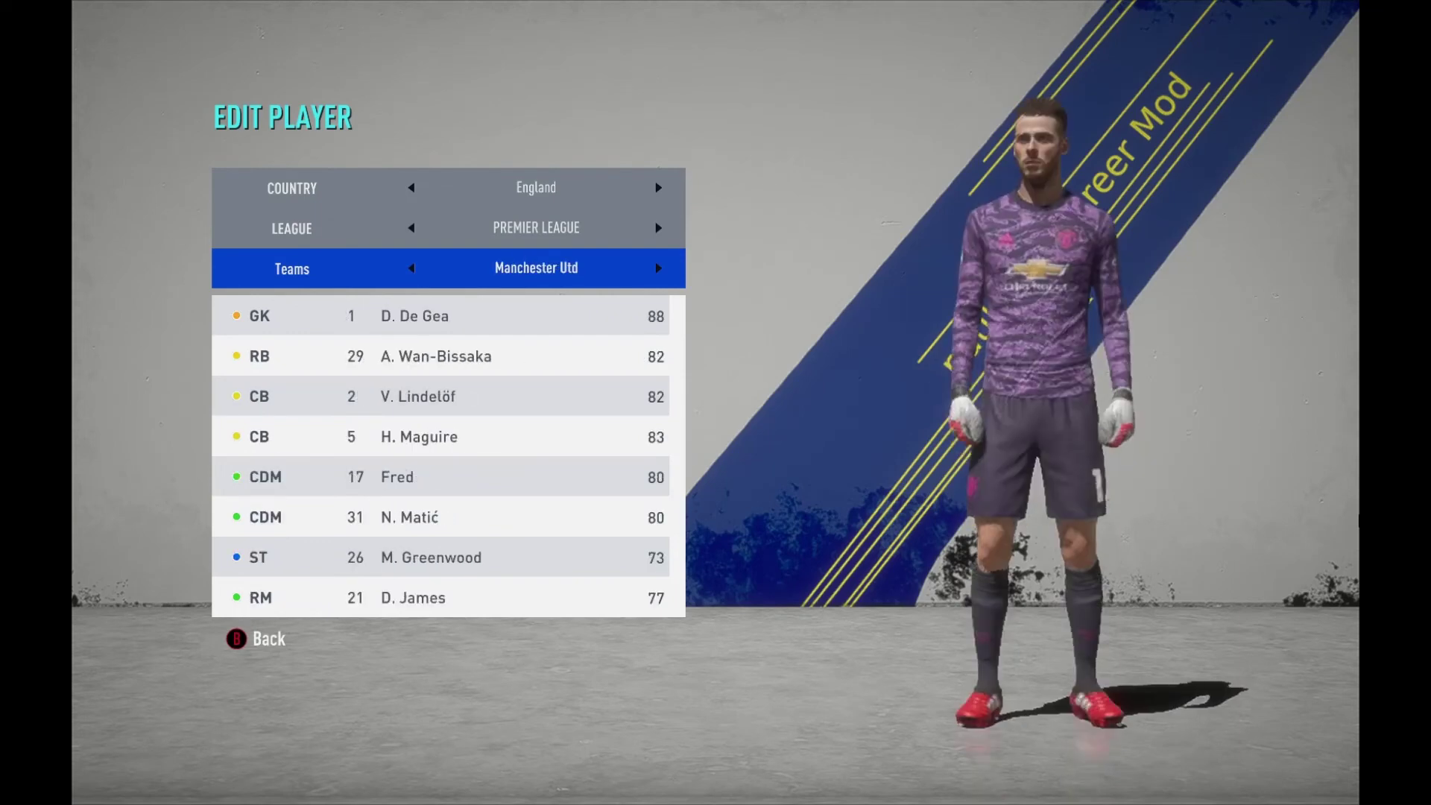
key("Down")
key("Down")
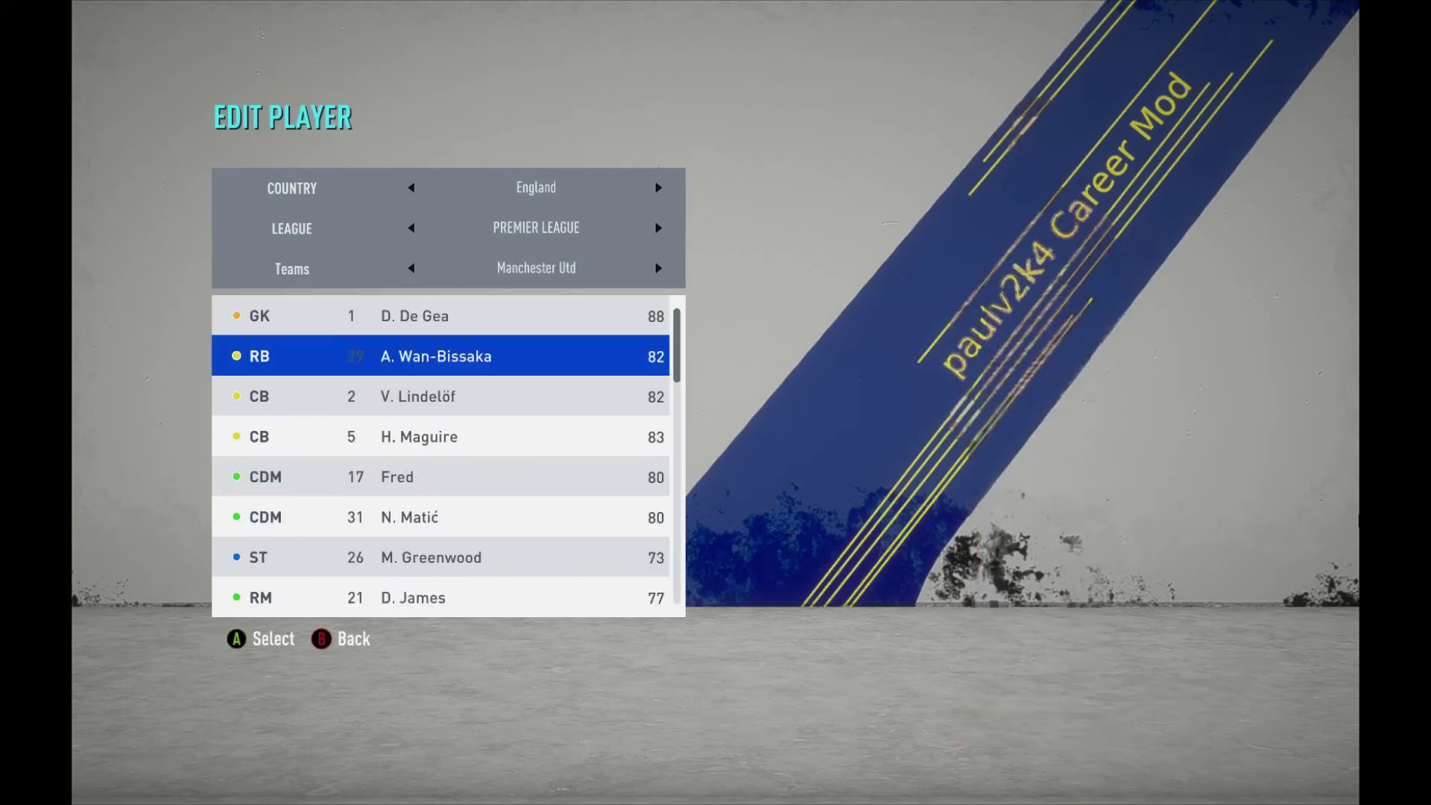
key("Down")
key("Down")
key("Down")
key("Down")
key("Down")
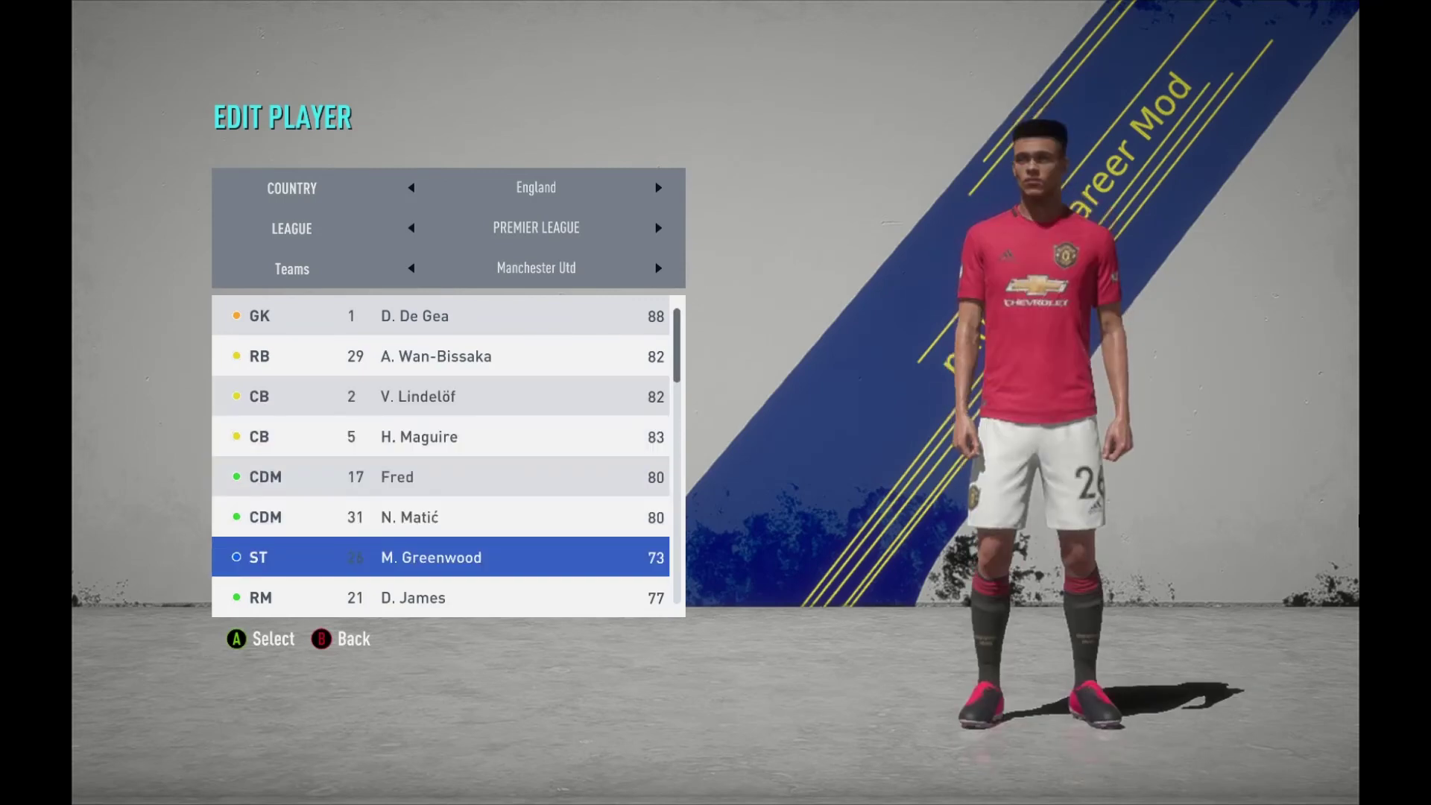
key("Down")
key("Down")
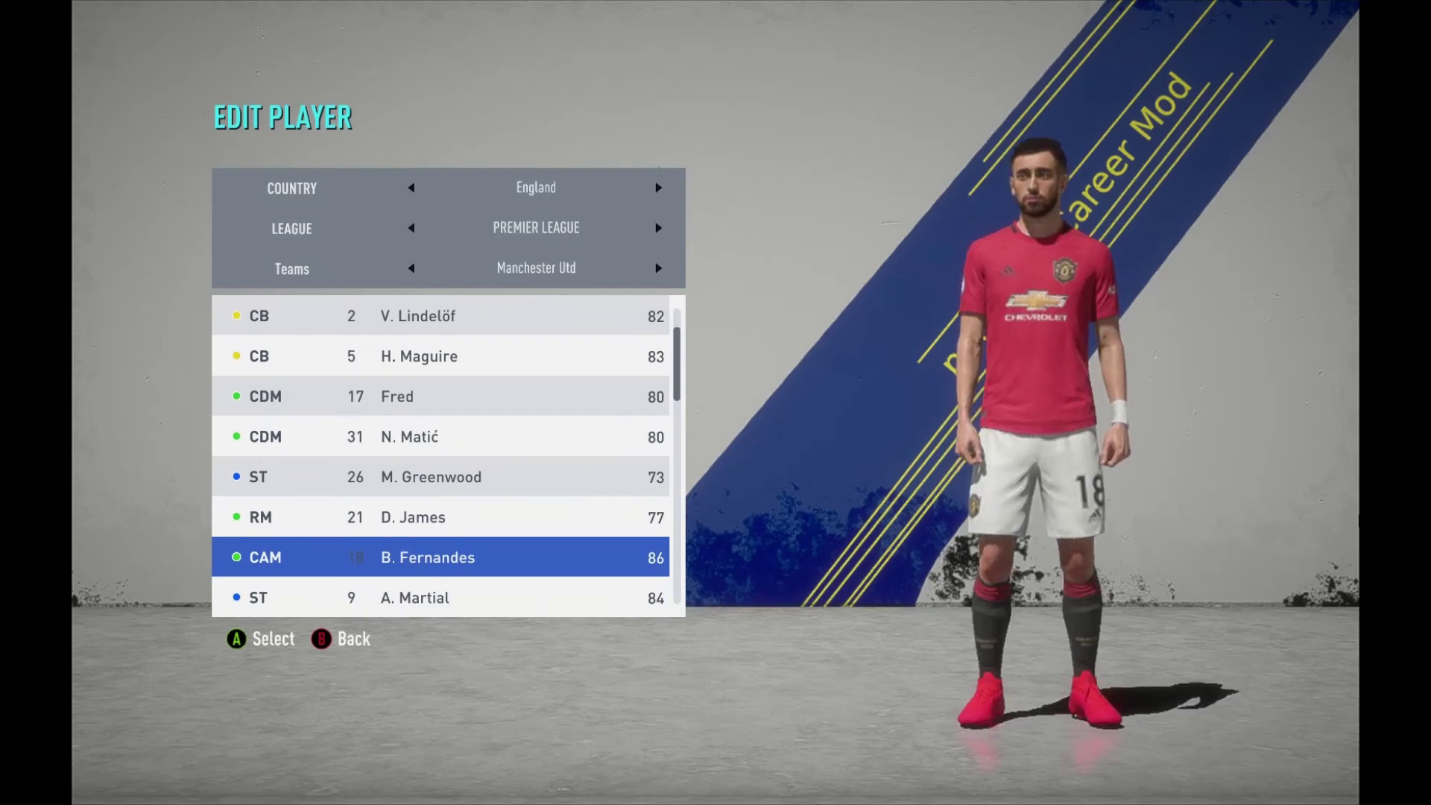
key("Down")
key("Down")
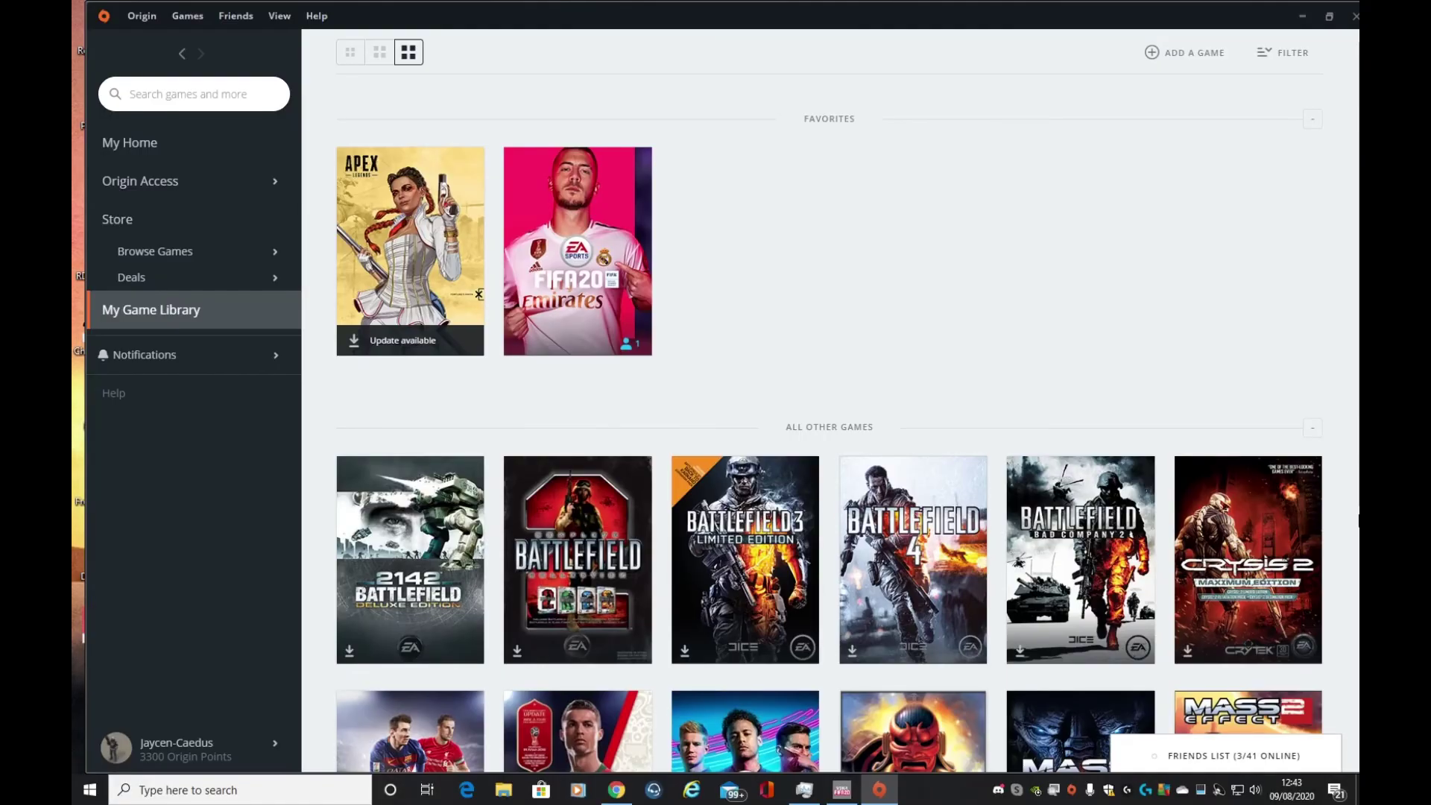
Close the Origin game library and switch Discord to the paulv2k4 server
left_click(1354, 16)
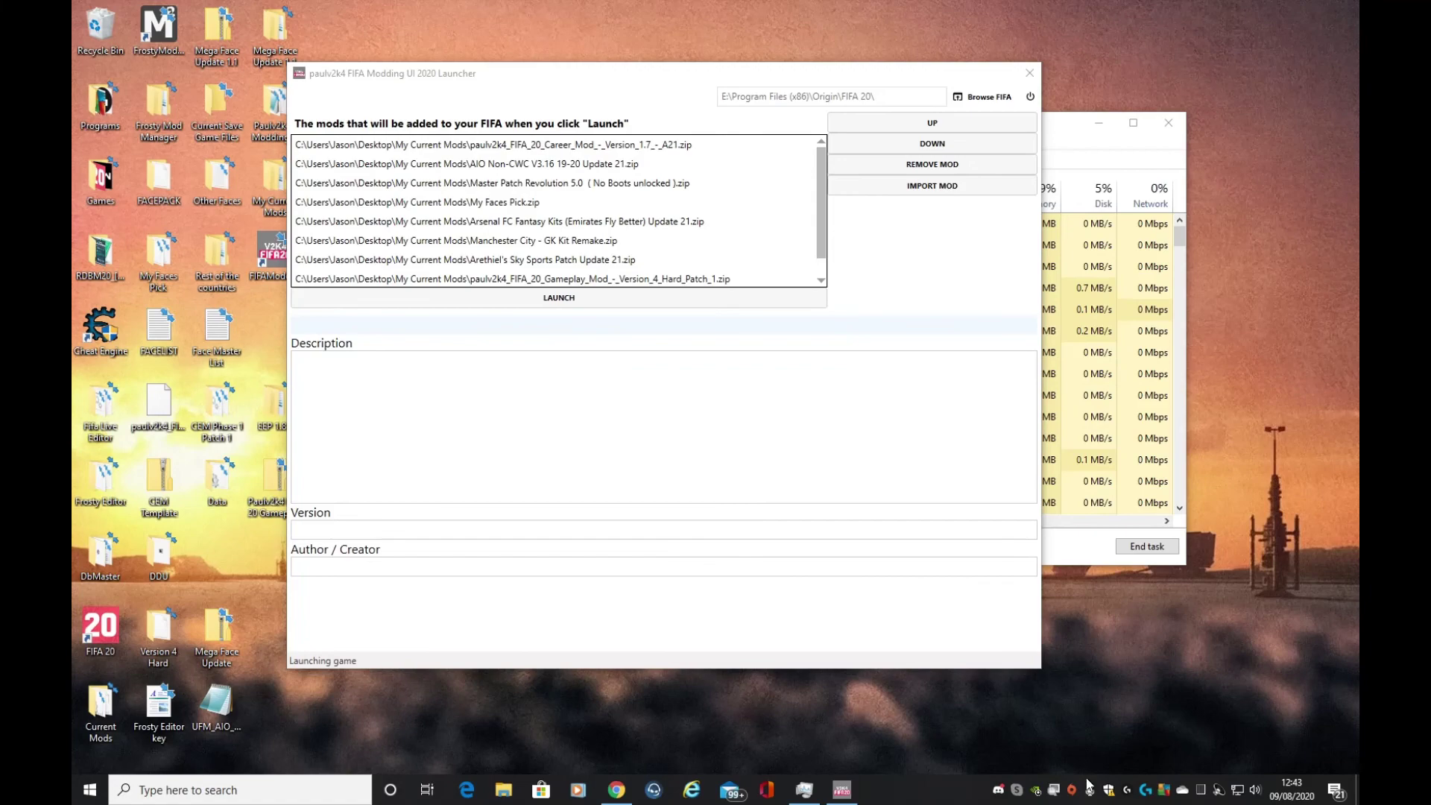
left_click(998, 789)
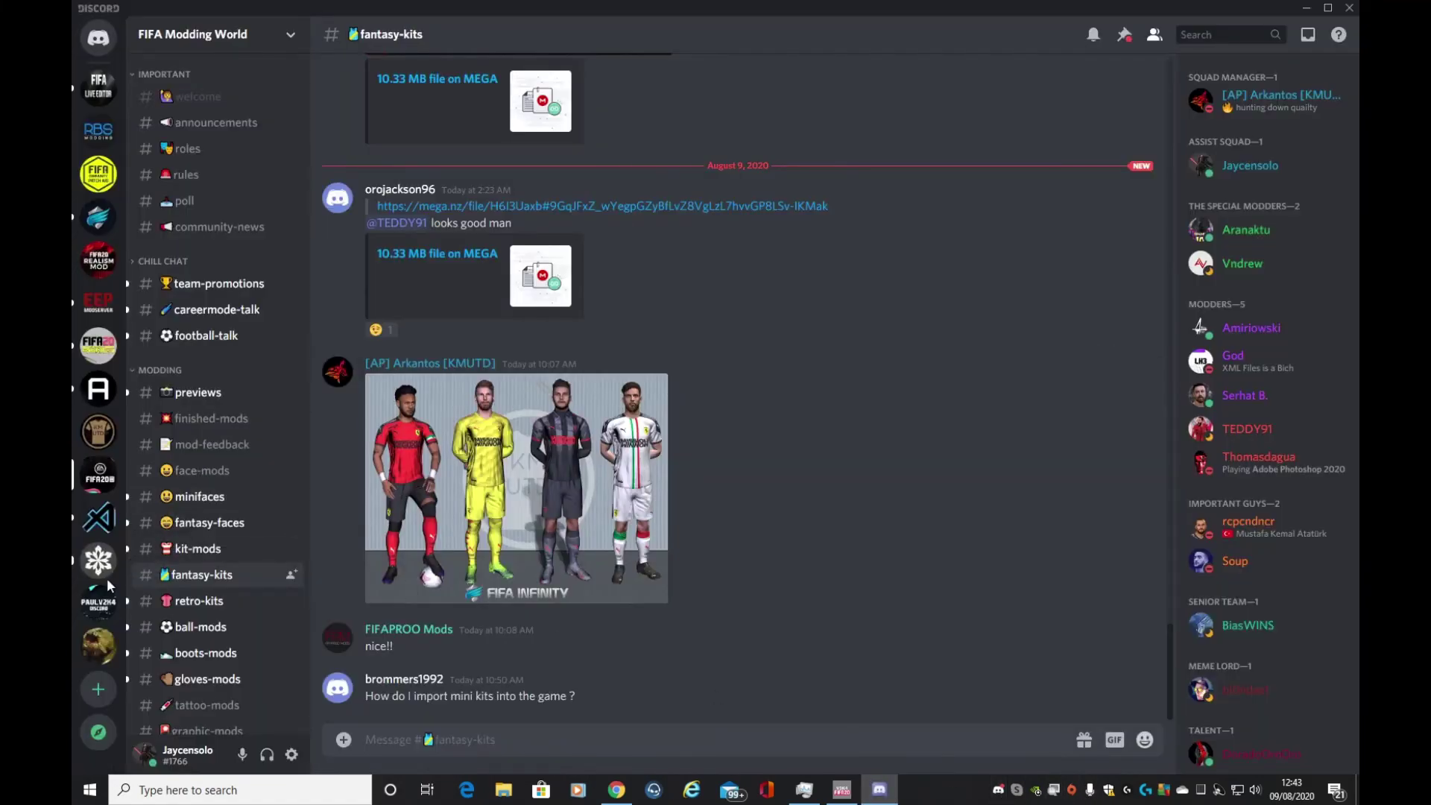
left_click(99, 602)
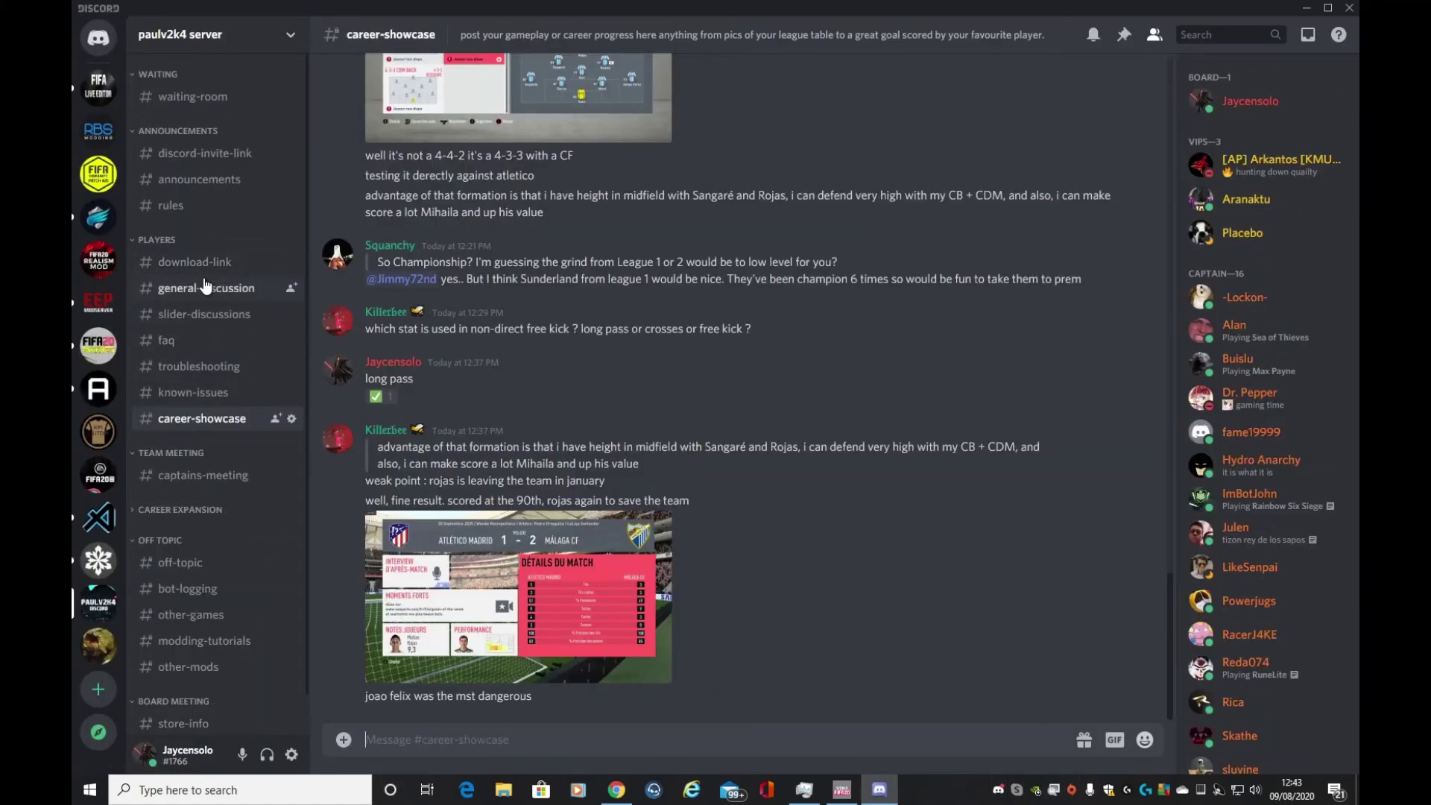
Review the earlier posts in #download-link, then move to the #announcements channel
left_click(192, 262)
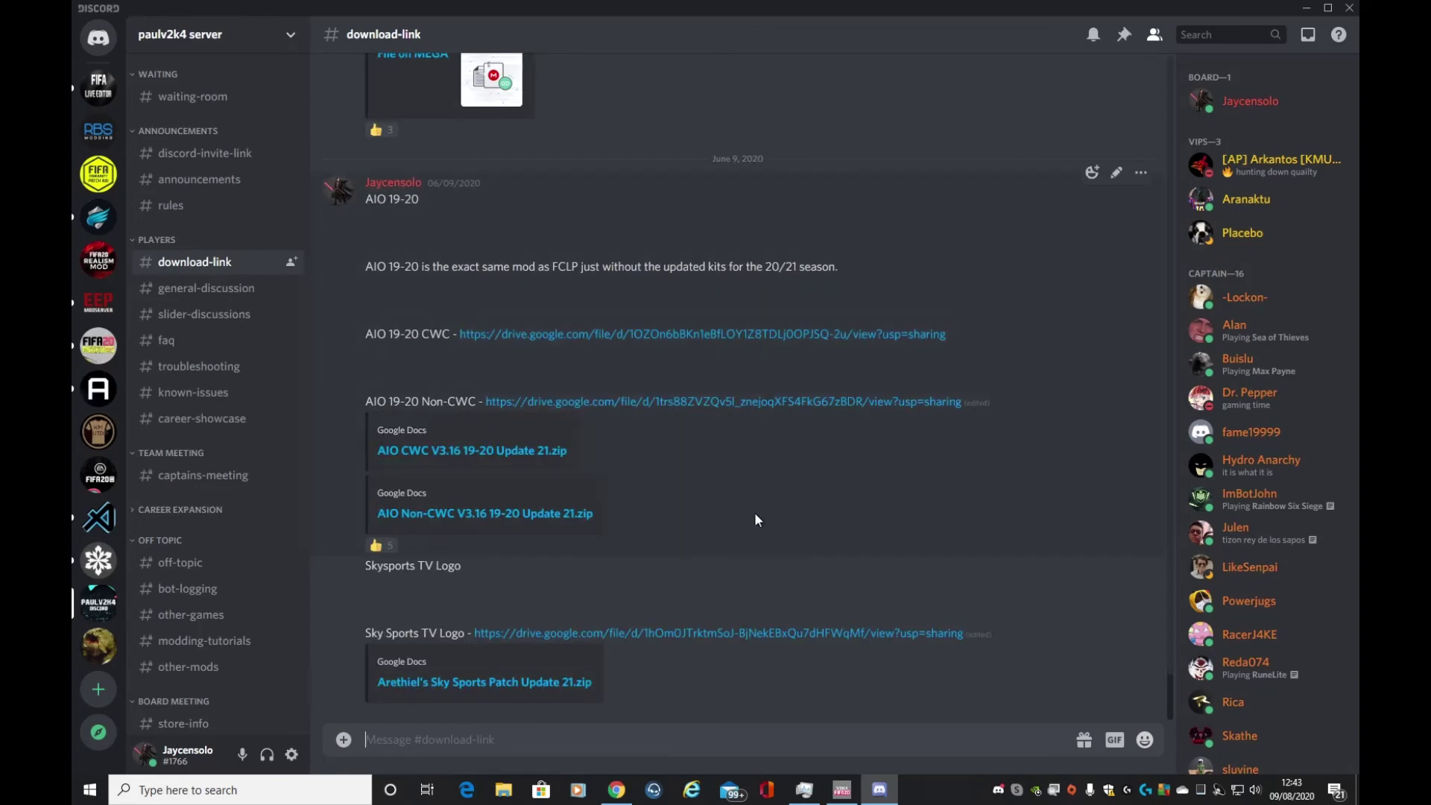
scroll(803, 520, "up", 15)
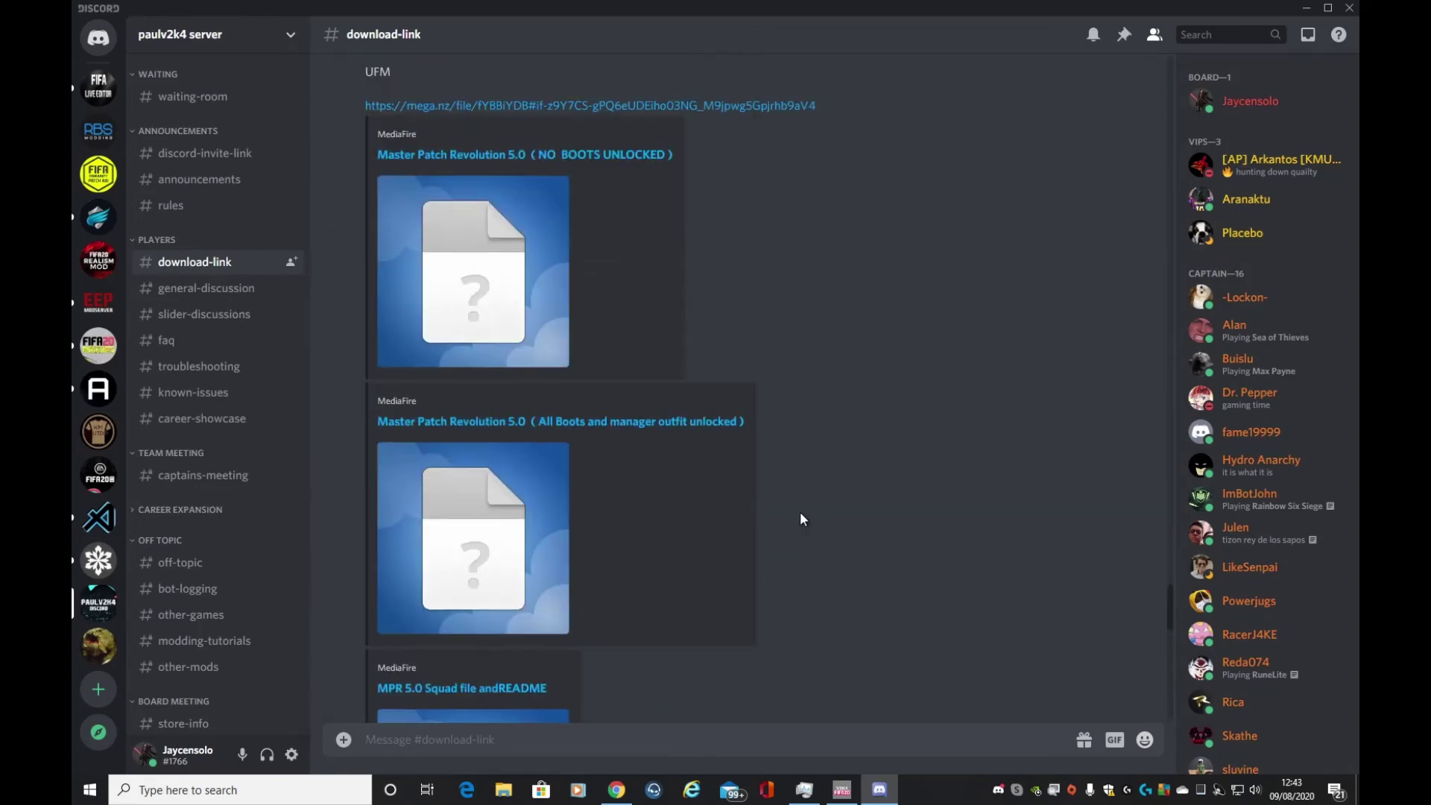
scroll(783, 499, "up", 5)
scroll(750, 360, "up", 10)
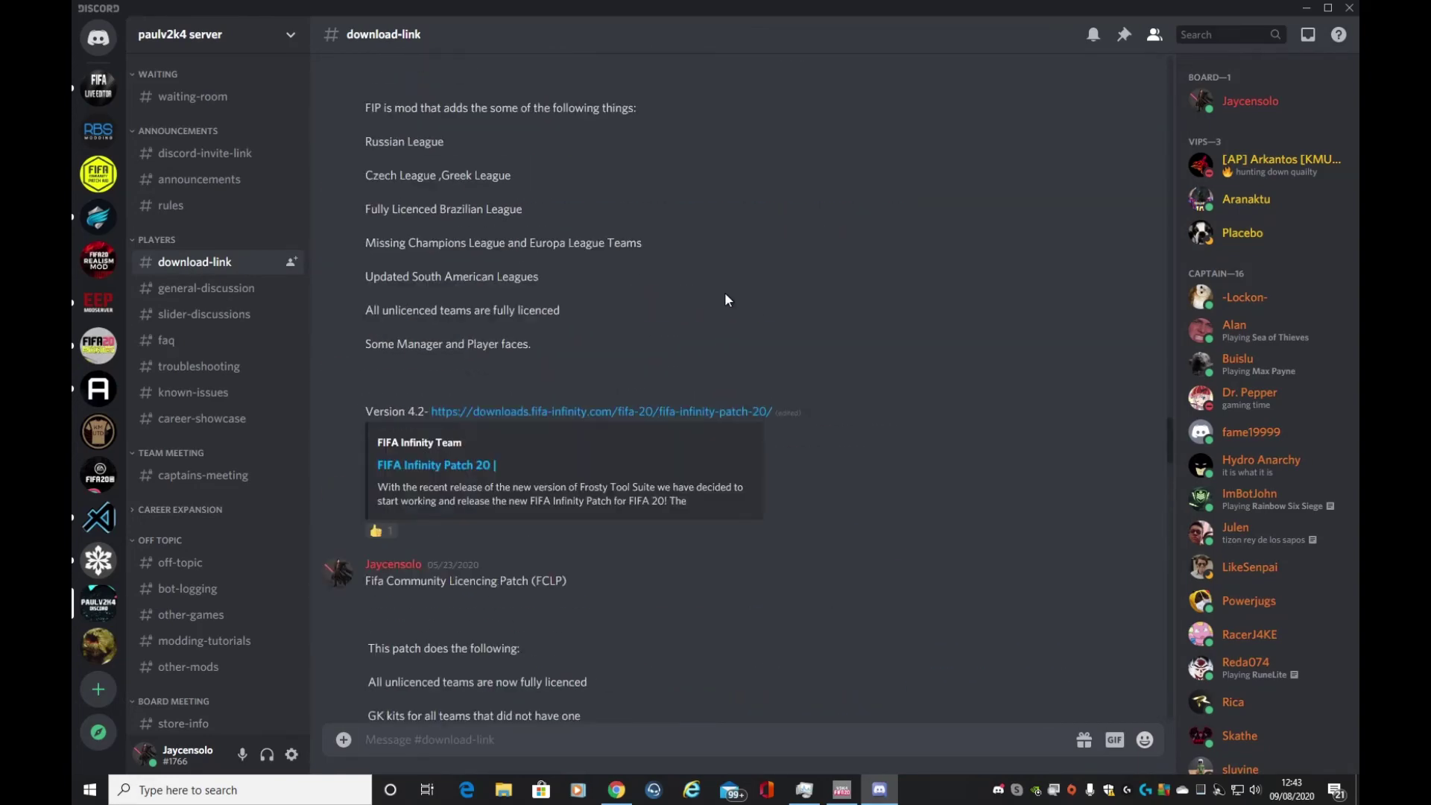
scroll(727, 299, "up", 10)
scroll(657, 295, "up", 5)
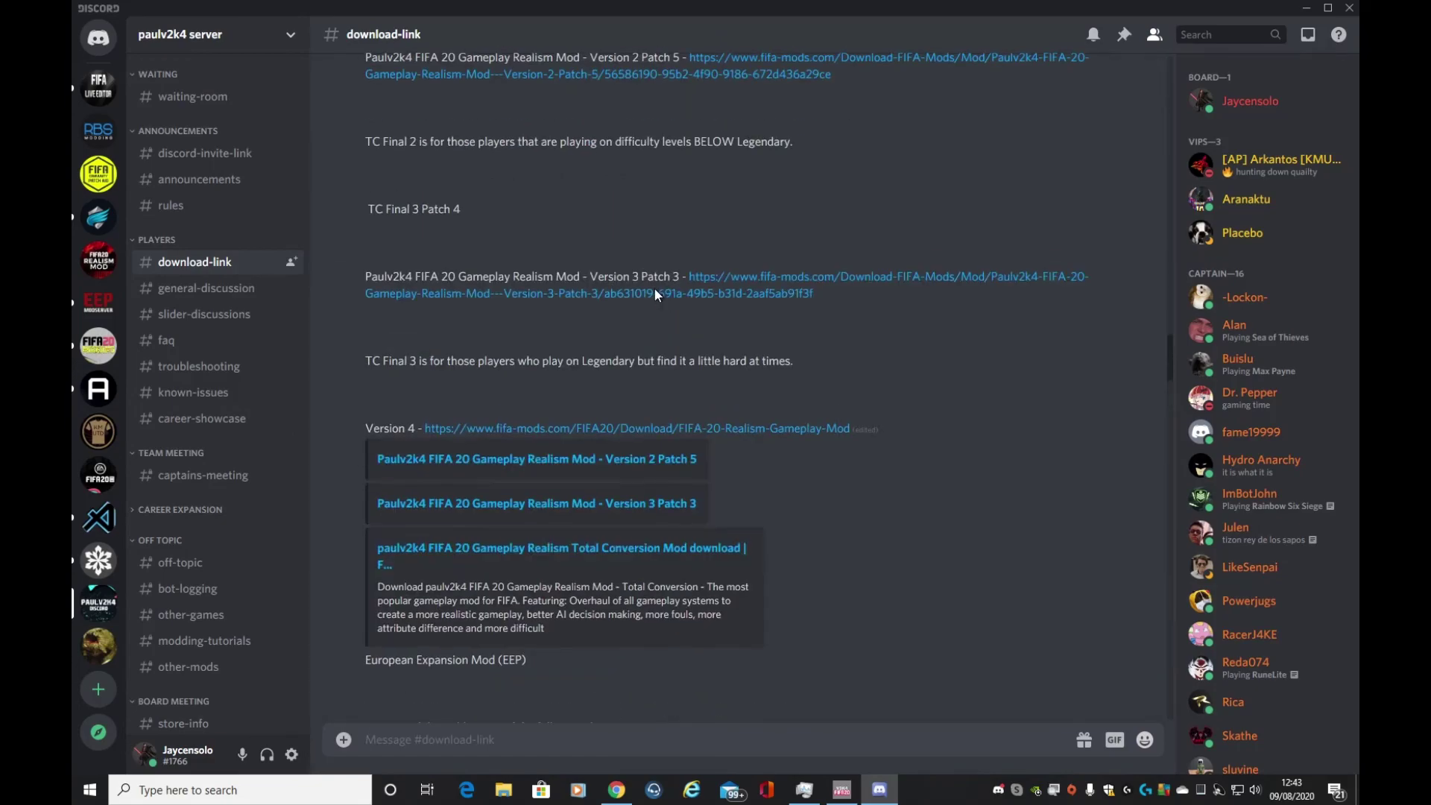
scroll(656, 296, "up", 15)
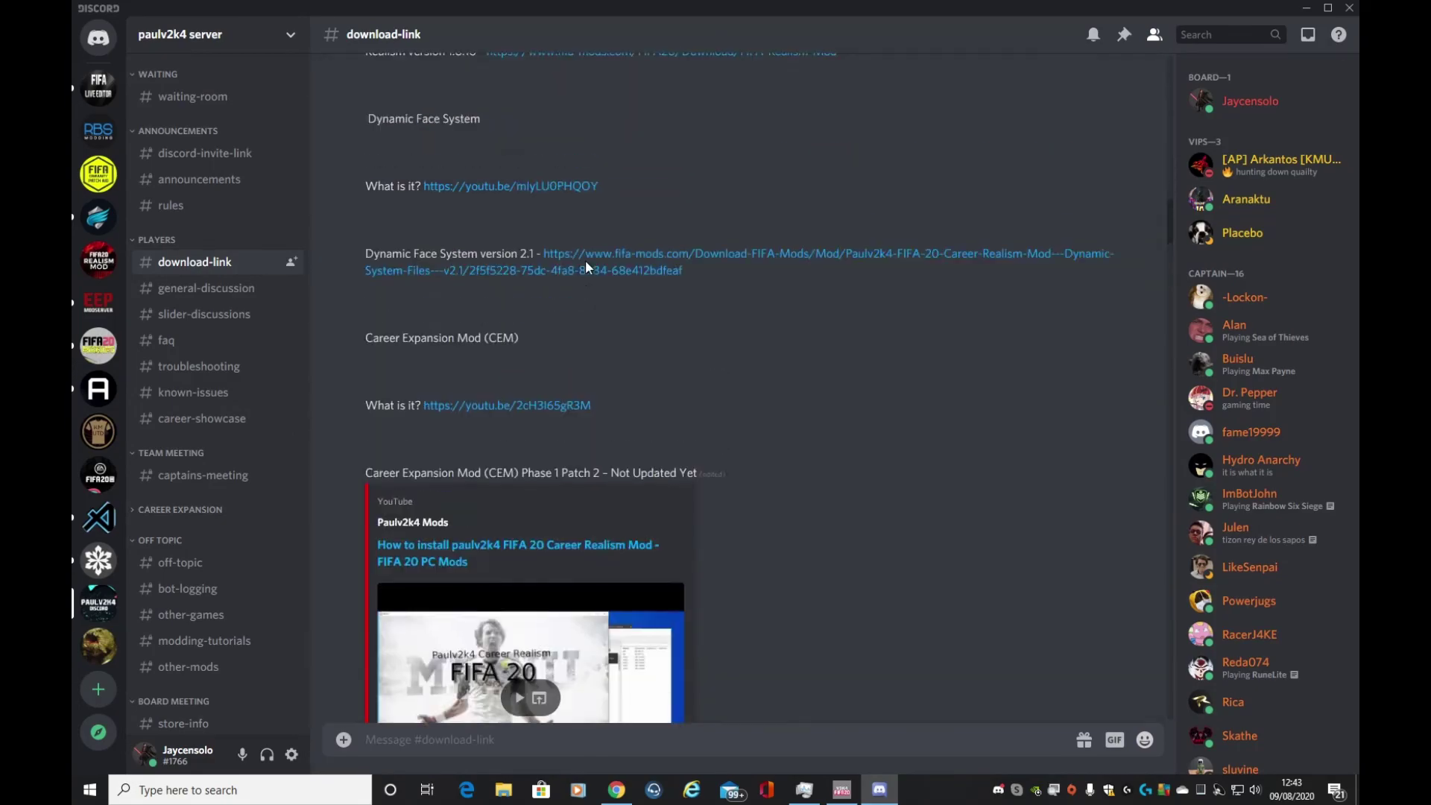
scroll(586, 266, "up", 15)
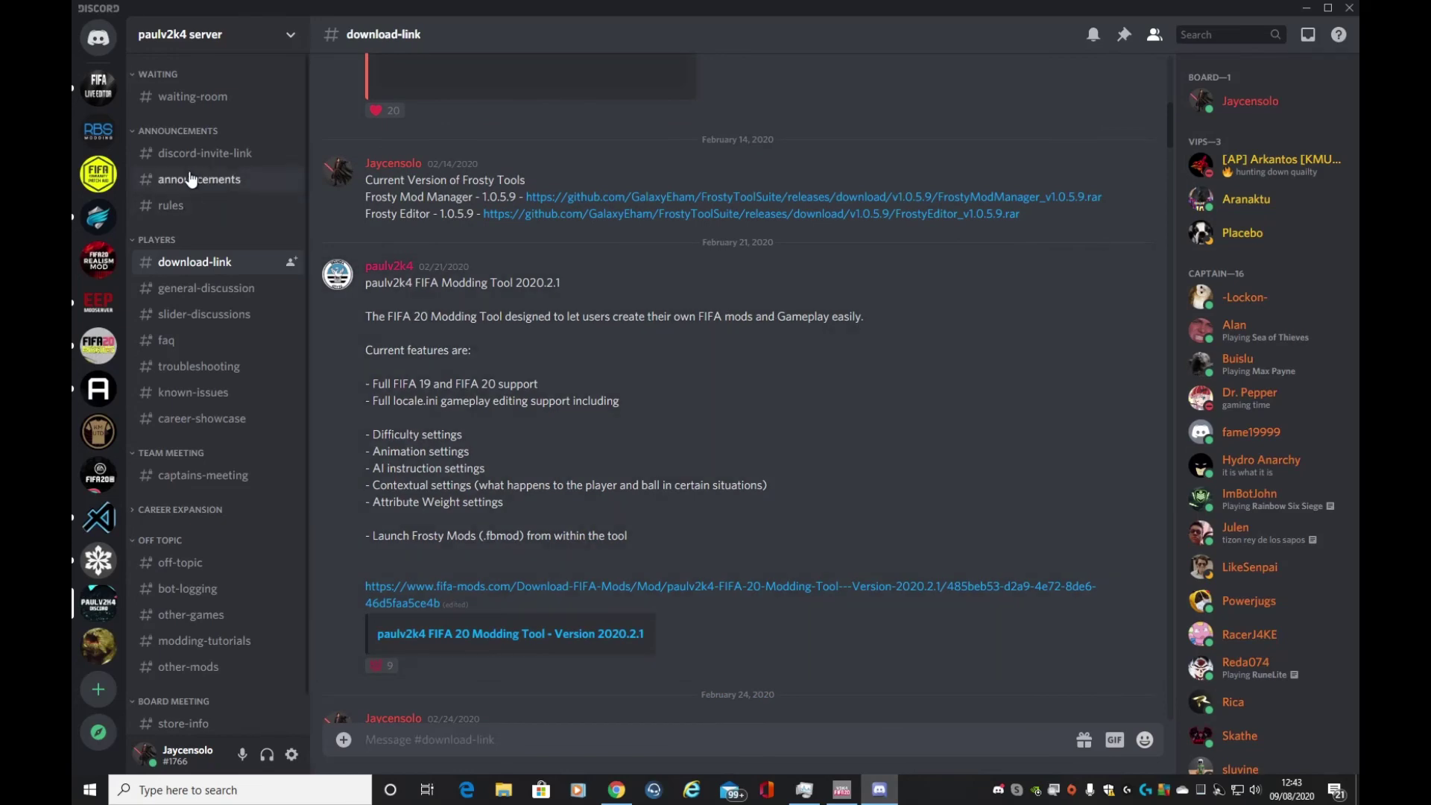
left_click(190, 179)
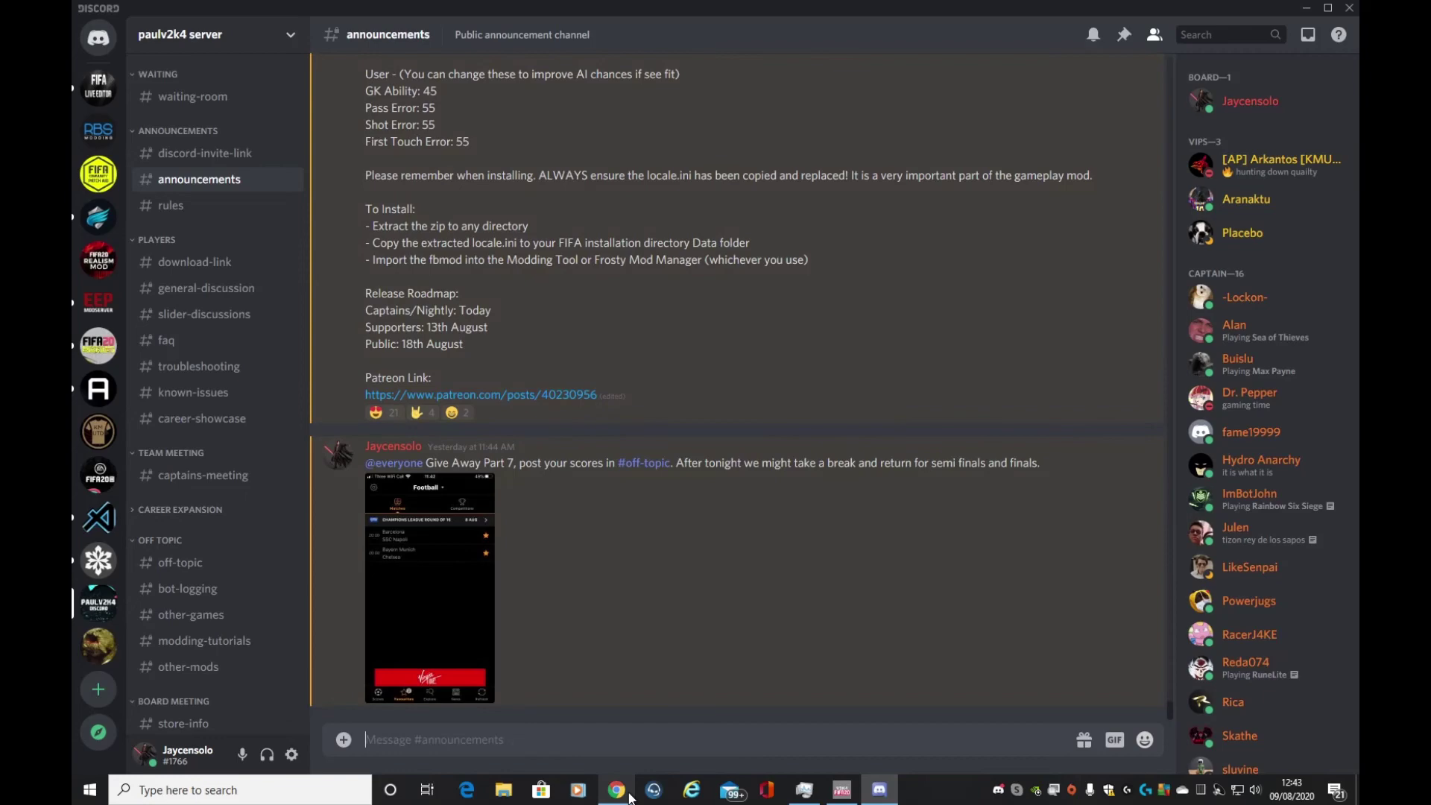
Open the fifa-mods.com search list, check page 2, then return to page 1
left_click(615, 791)
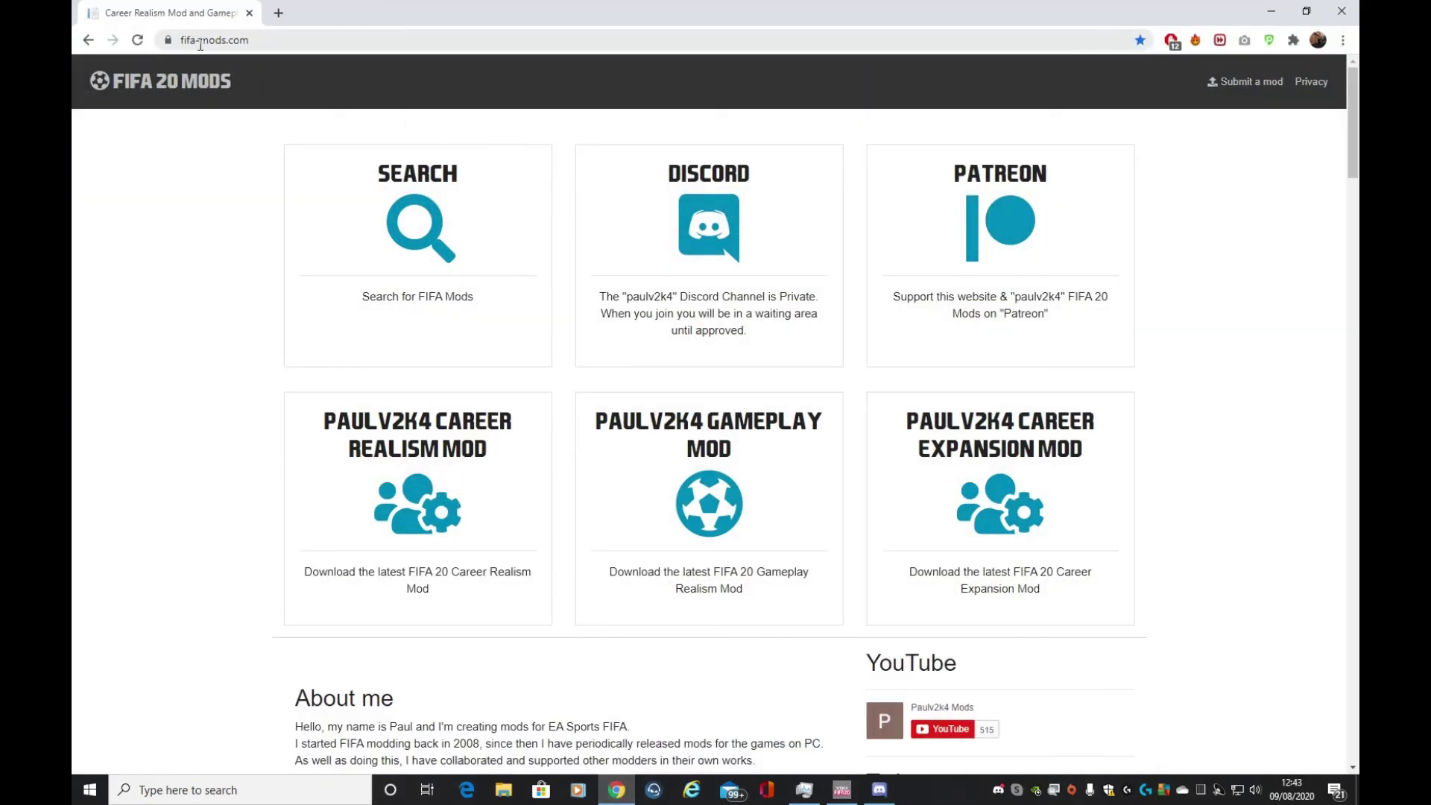
scroll(544, 391, "down", 8)
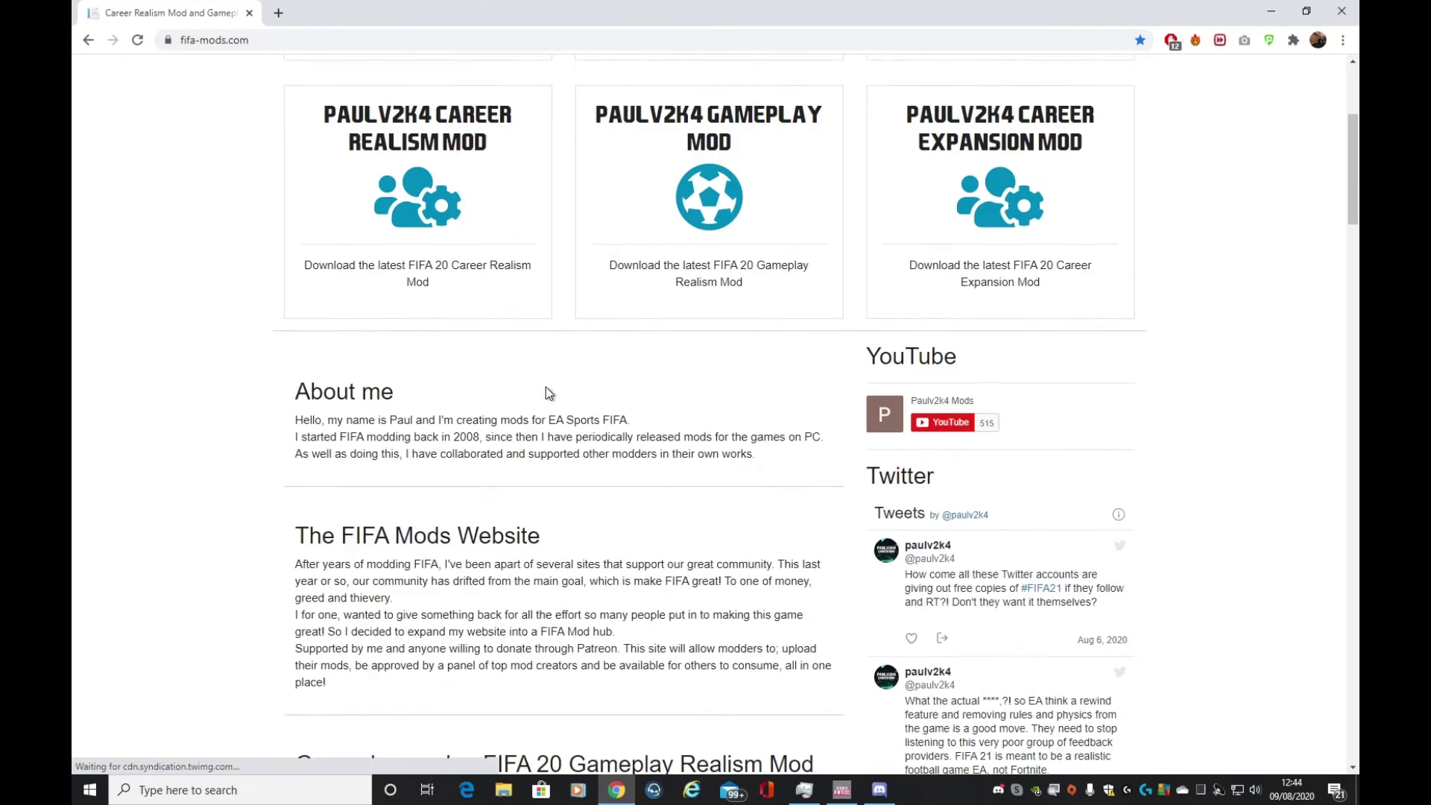
scroll(540, 392, "up", 7)
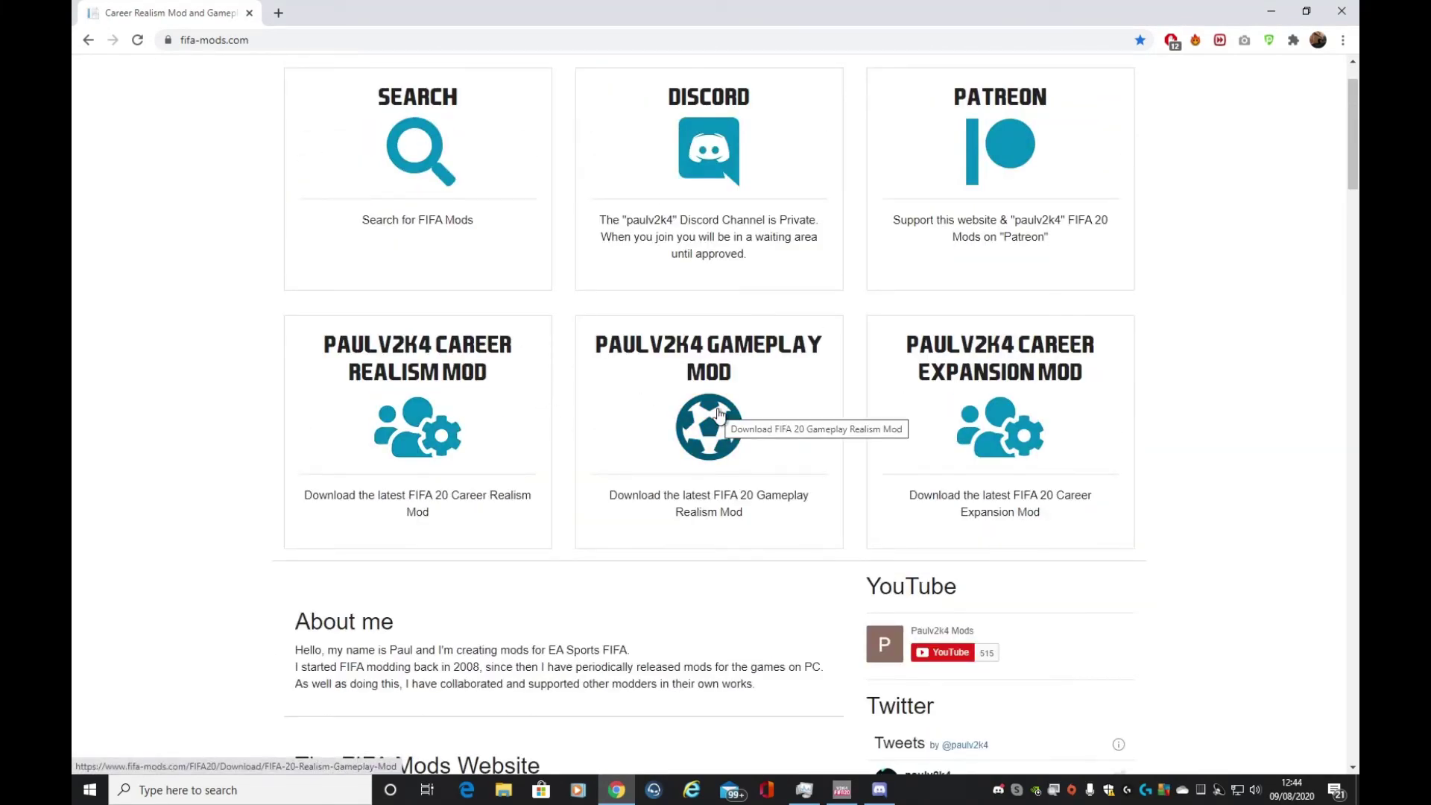
left_click(406, 162)
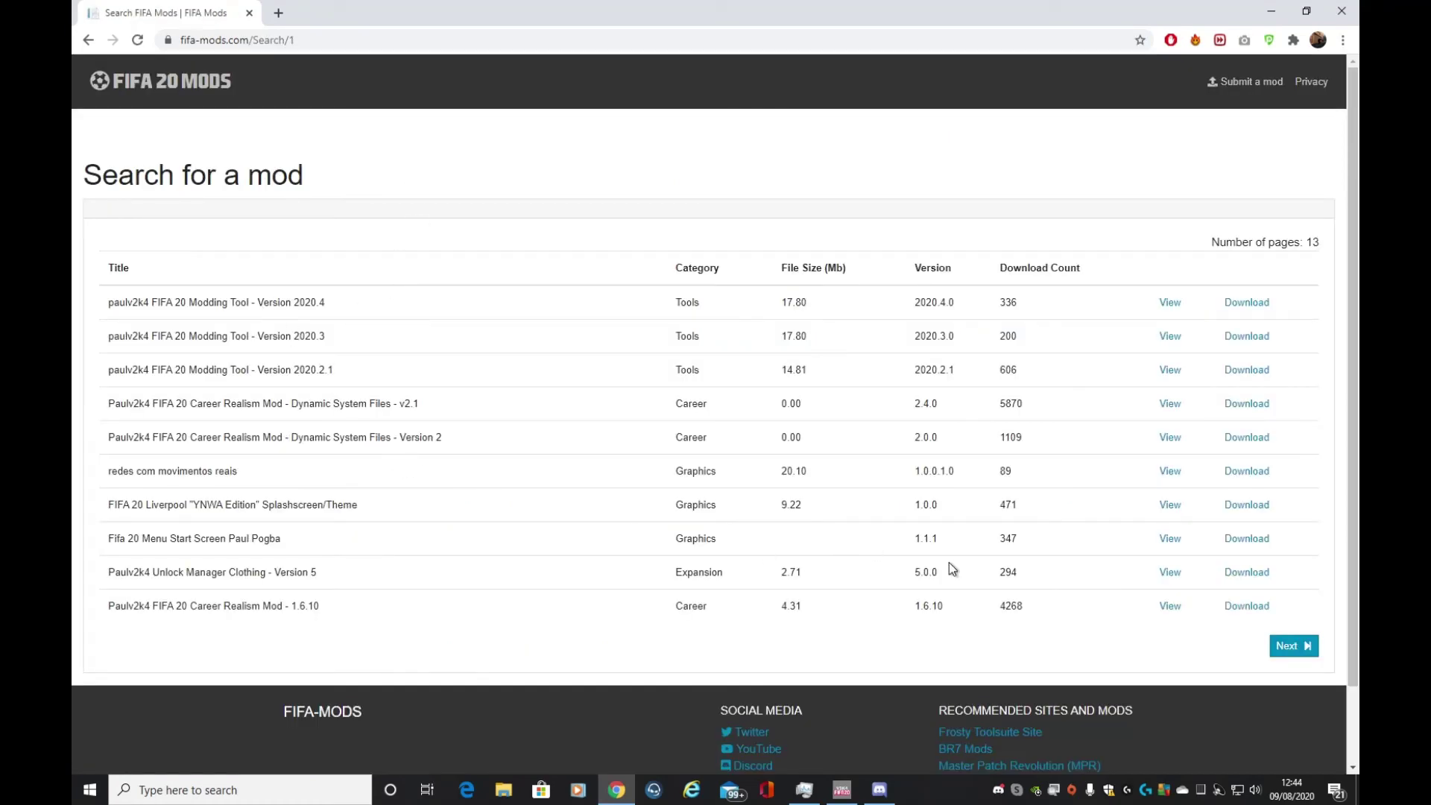
left_click(1310, 646)
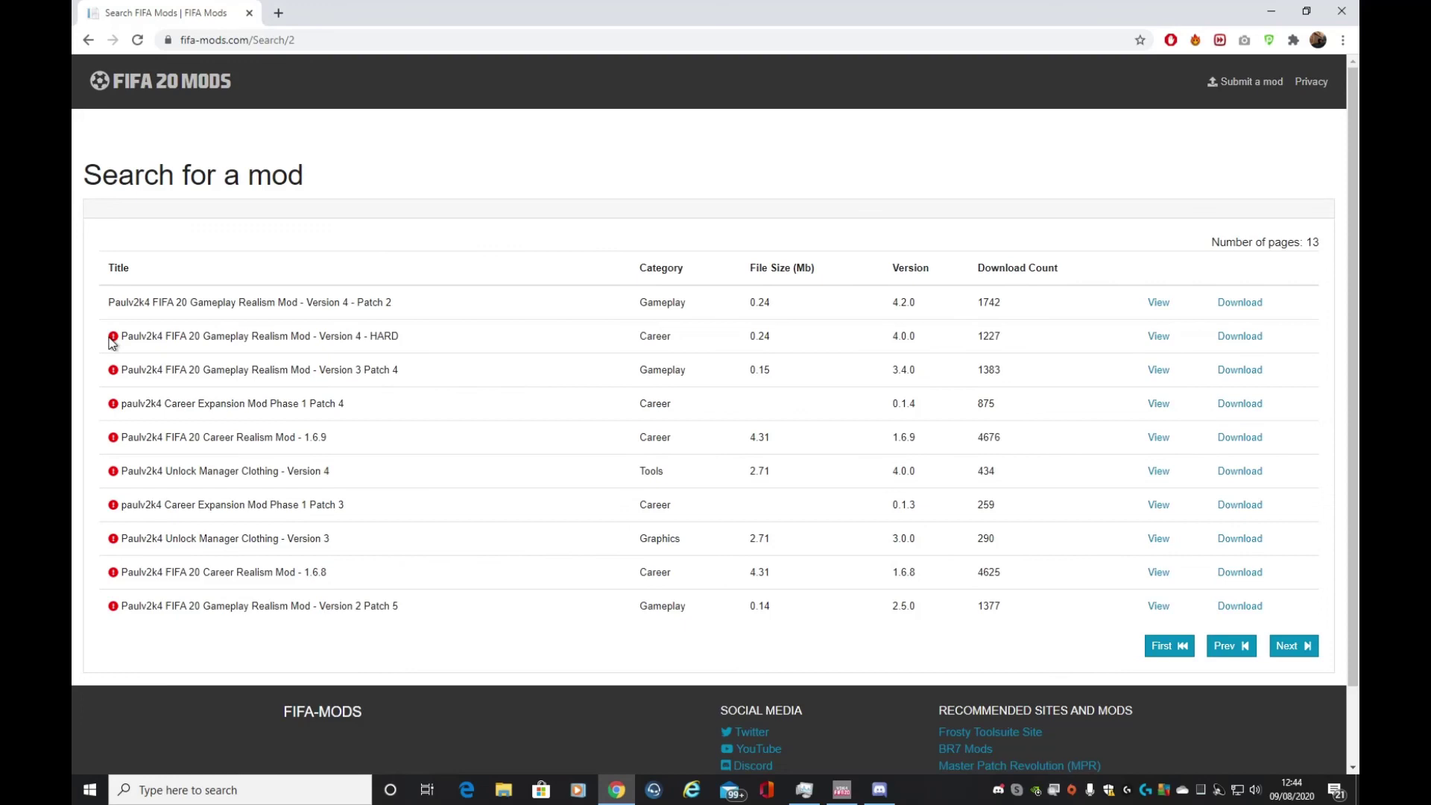
mouse_move(113, 340)
mouse_move(115, 443)
left_click(1164, 646)
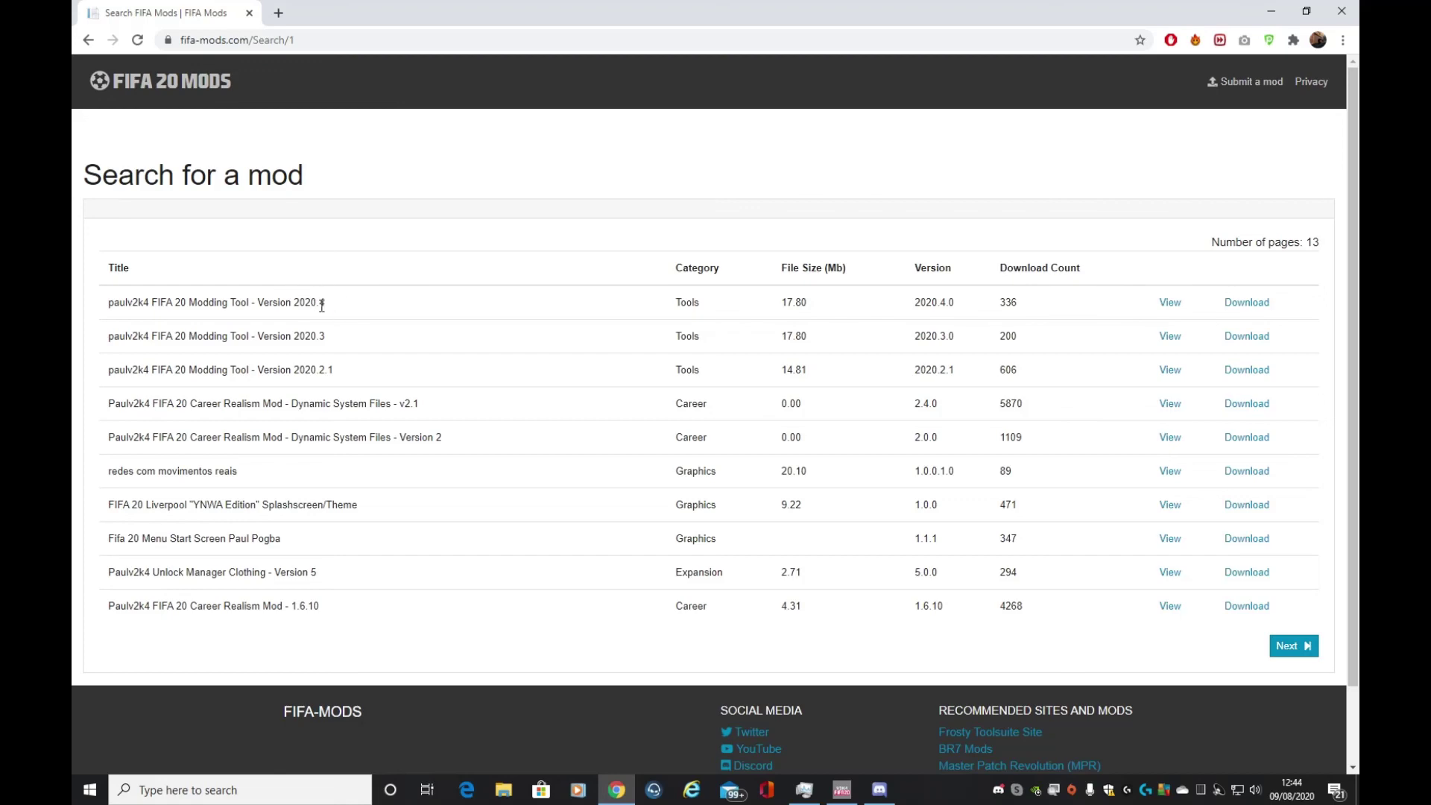
Close the fifa-mods.com Chrome window and the Discord window
left_click(1347, 17)
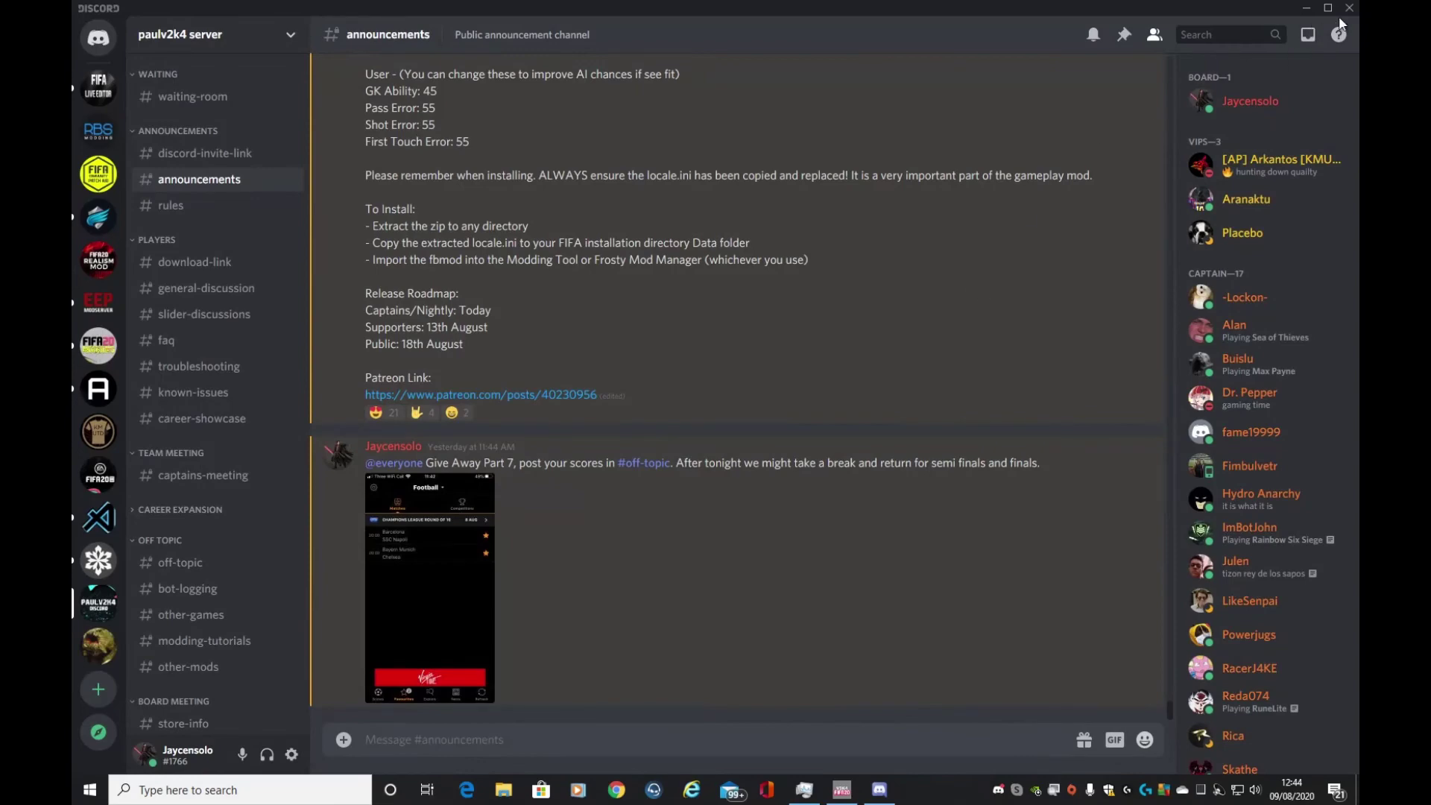
left_click(1352, 9)
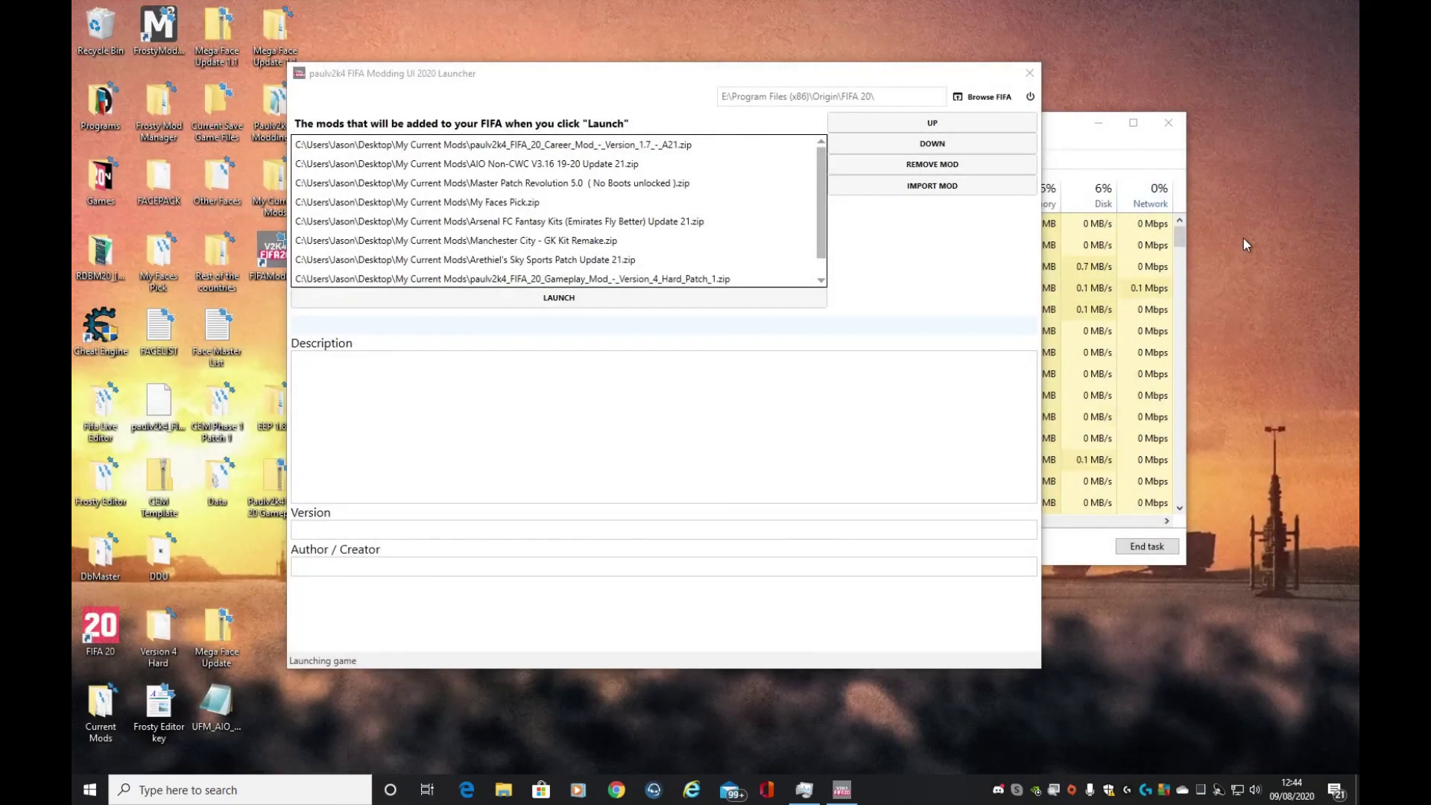